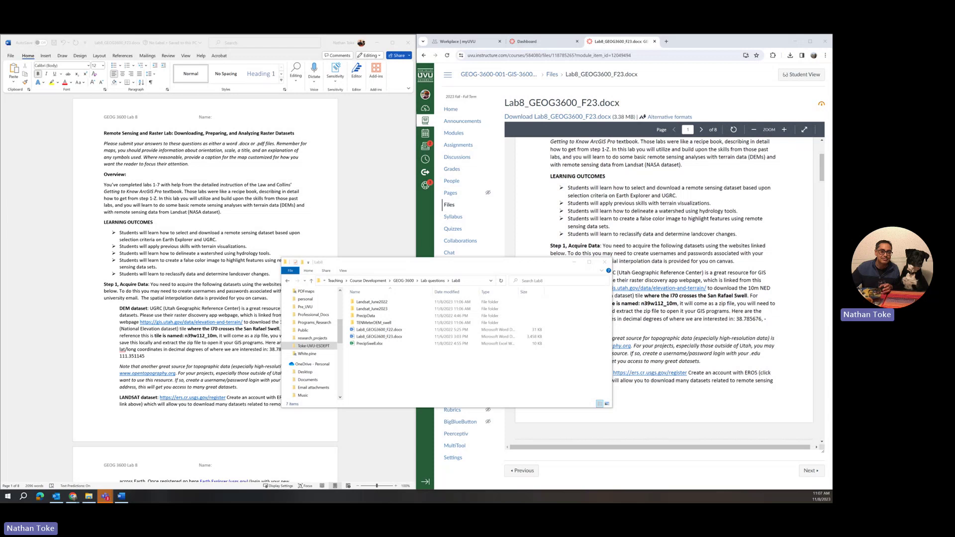
Minimize File Explorer and scroll the Lab 8 Word document to the Step 1 Acquire Data instructions
{"action": "left_click", "coordinate": [575, 263]}
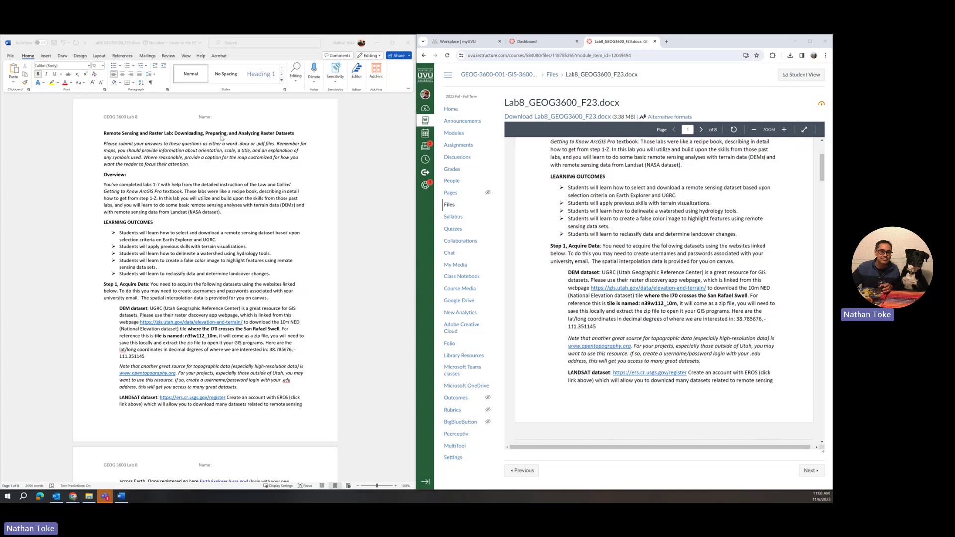
{"action": "scroll", "coordinate": [228, 223], "scroll_direction": "down", "scroll_amount": 2}
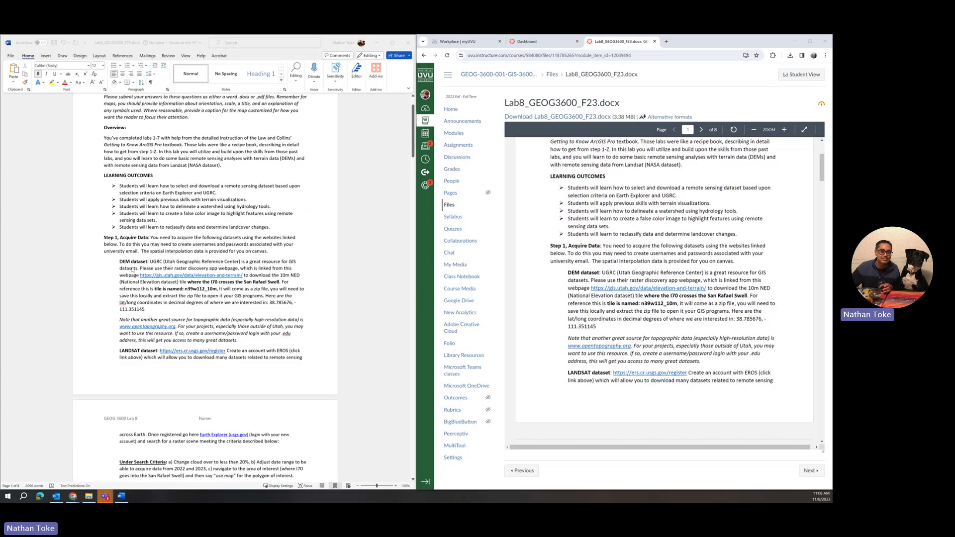
{"action": "scroll", "coordinate": [134, 269], "scroll_direction": "down", "scroll_amount": 1}
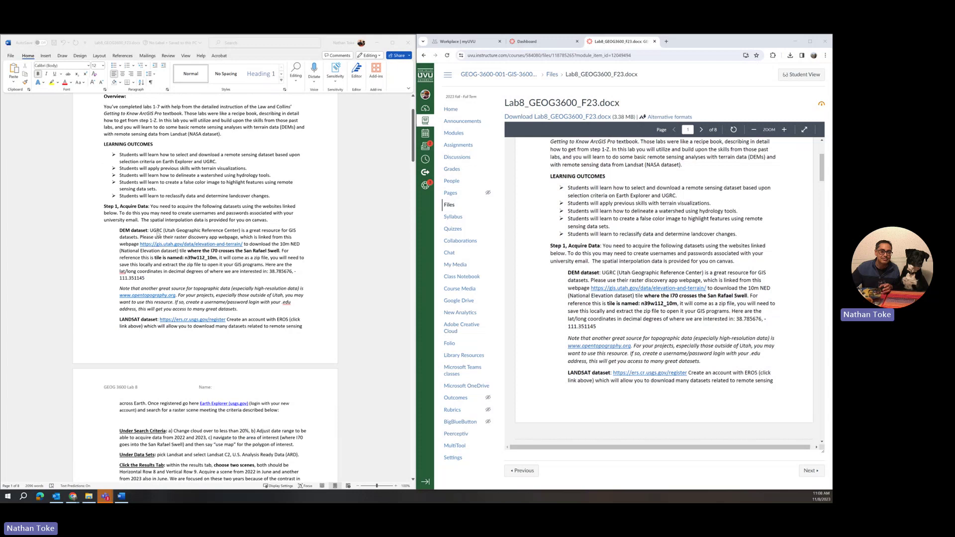
{"action": "scroll", "coordinate": [232, 233], "scroll_direction": "down", "scroll_amount": 2}
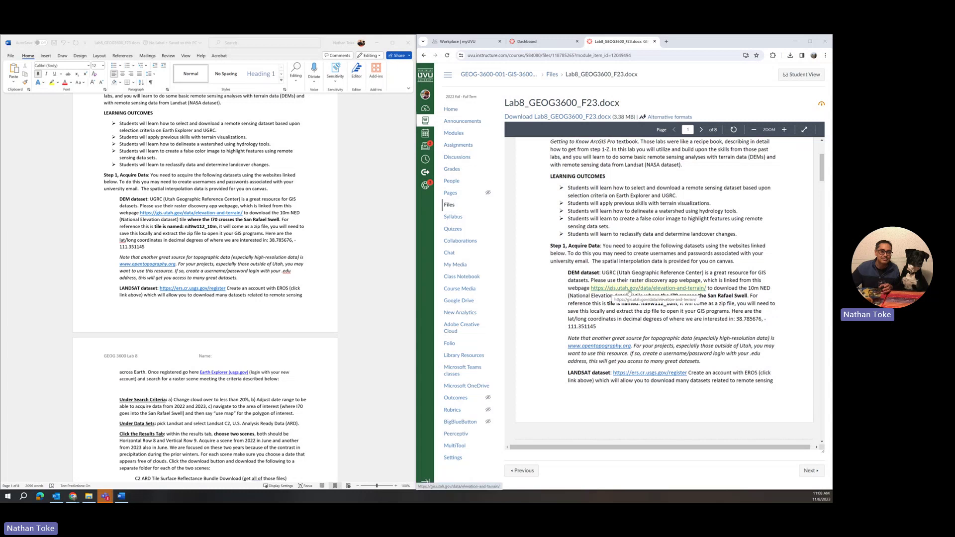
Follow the gis.utah.gov link and launch 'Raster App: 10 meter USGS DEMs' from the Elevation and Terrain Data page
{"action": "left_click", "coordinate": [630, 292]}
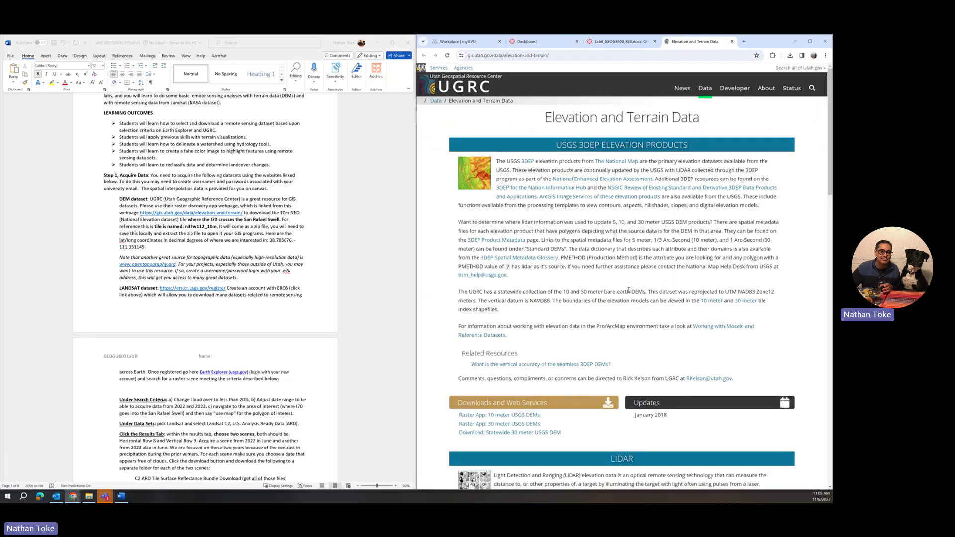
{"action": "scroll", "coordinate": [577, 369], "scroll_direction": "down", "scroll_amount": 2}
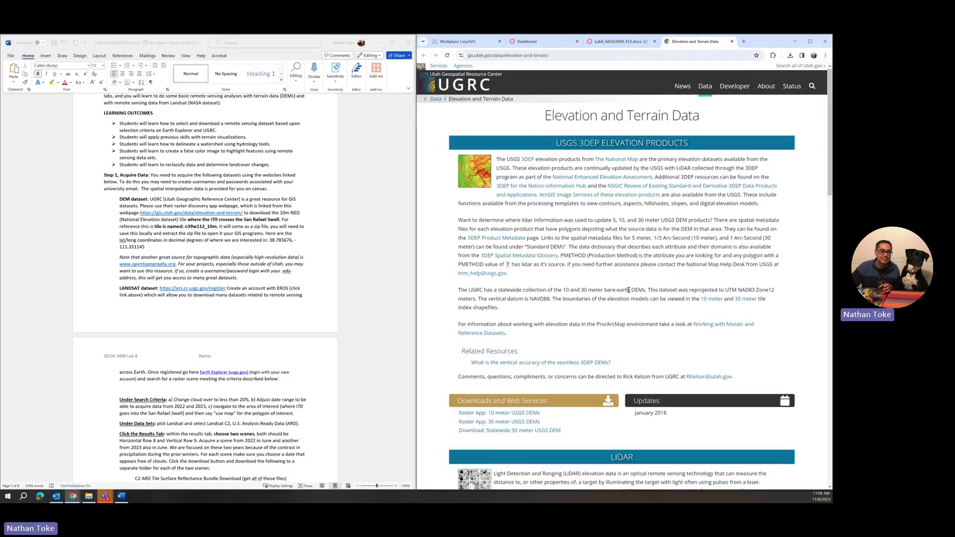
{"action": "scroll", "coordinate": [578, 369], "scroll_direction": "down", "scroll_amount": 7}
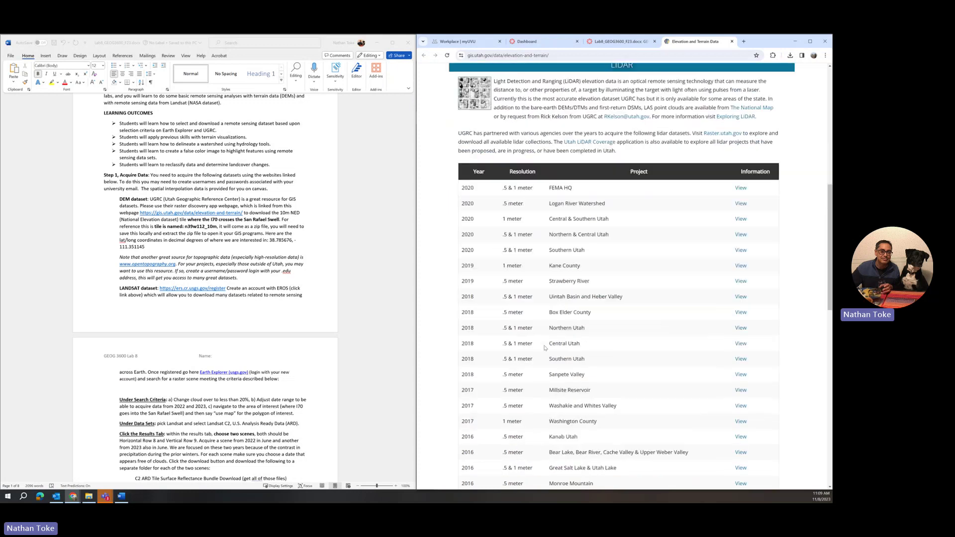
{"action": "scroll", "coordinate": [545, 348], "scroll_direction": "down", "scroll_amount": 4}
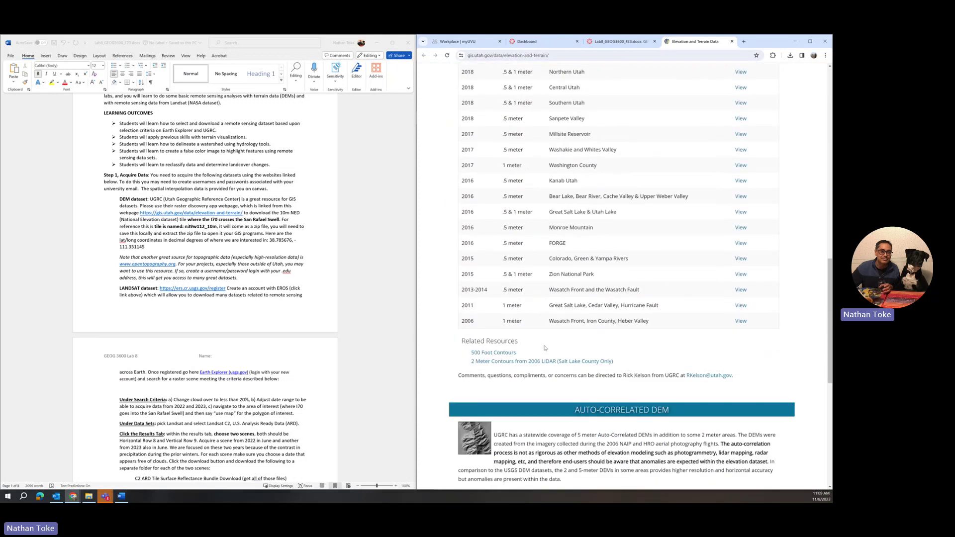
{"action": "scroll", "coordinate": [545, 348], "scroll_direction": "up", "scroll_amount": 11}
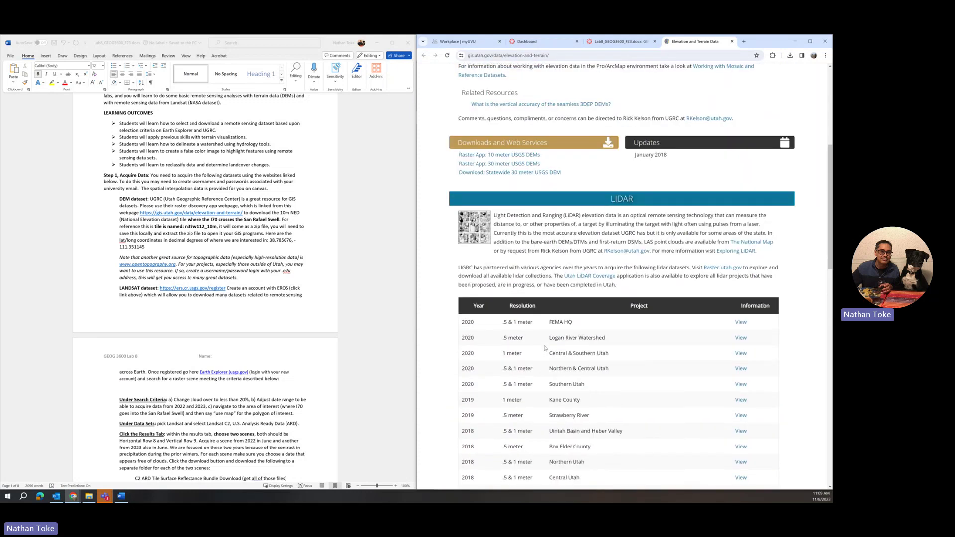
{"action": "scroll", "coordinate": [545, 348], "scroll_direction": "up", "scroll_amount": 3}
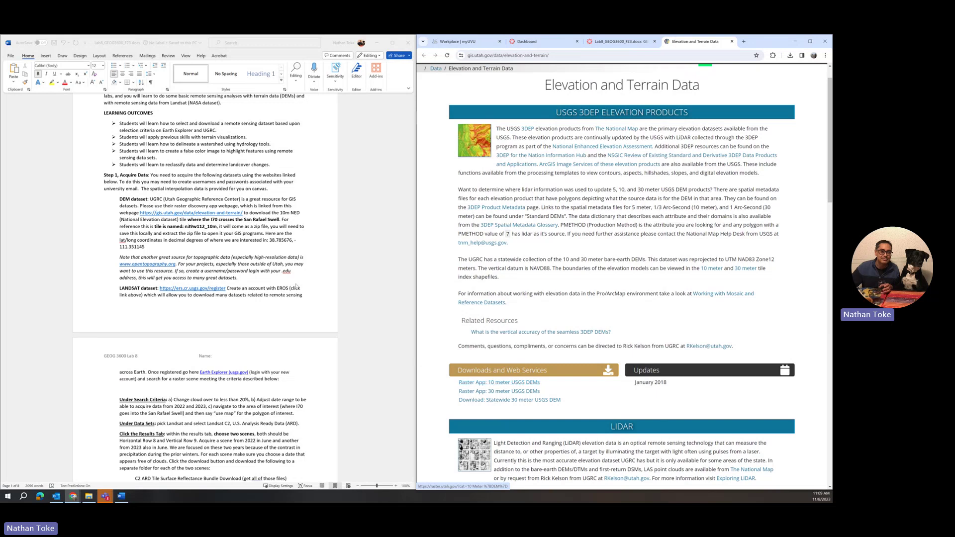
{"action": "left_click", "coordinate": [512, 383]}
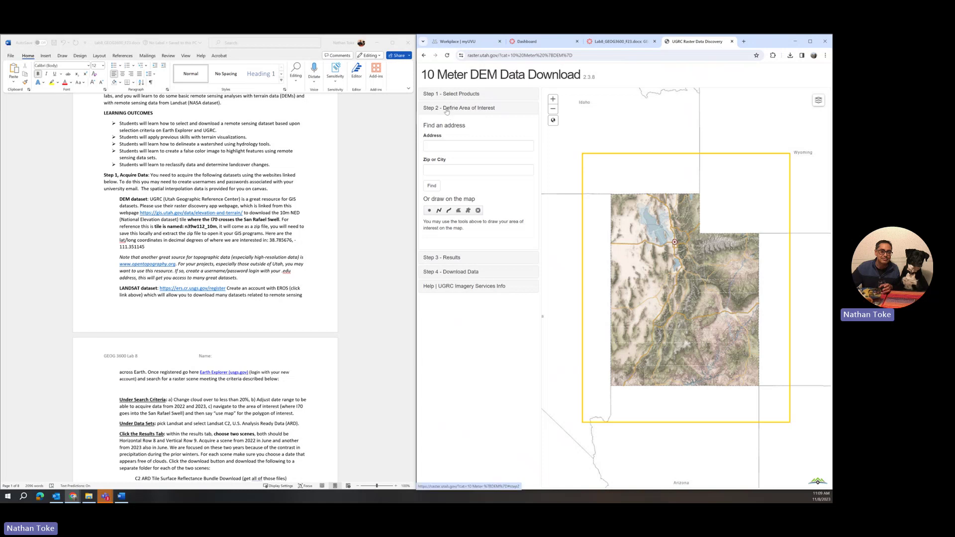
Switch to the full Raster Data Discovery search with only USGS DEMs selected, then go to Step 2
{"action": "left_click", "coordinate": [468, 94]}
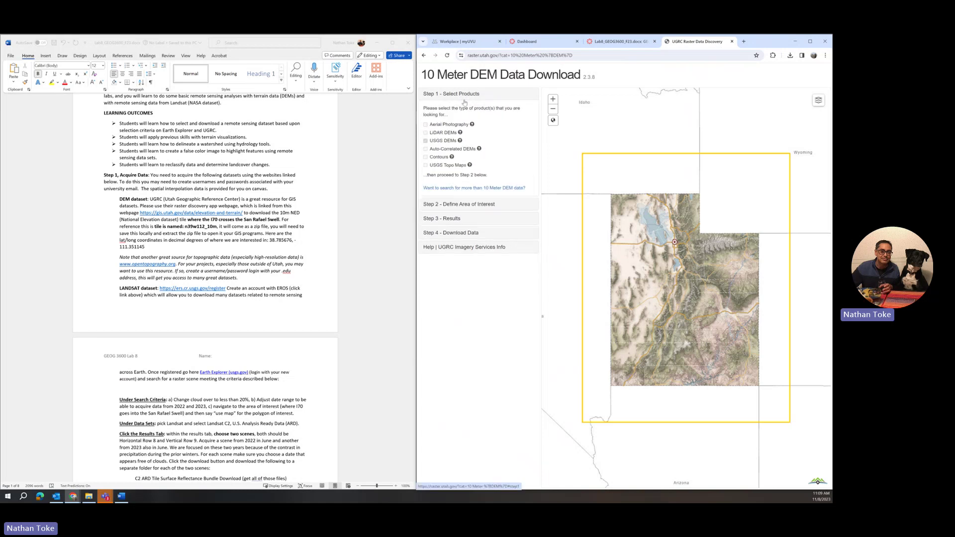
{"action": "left_click", "coordinate": [509, 189]}
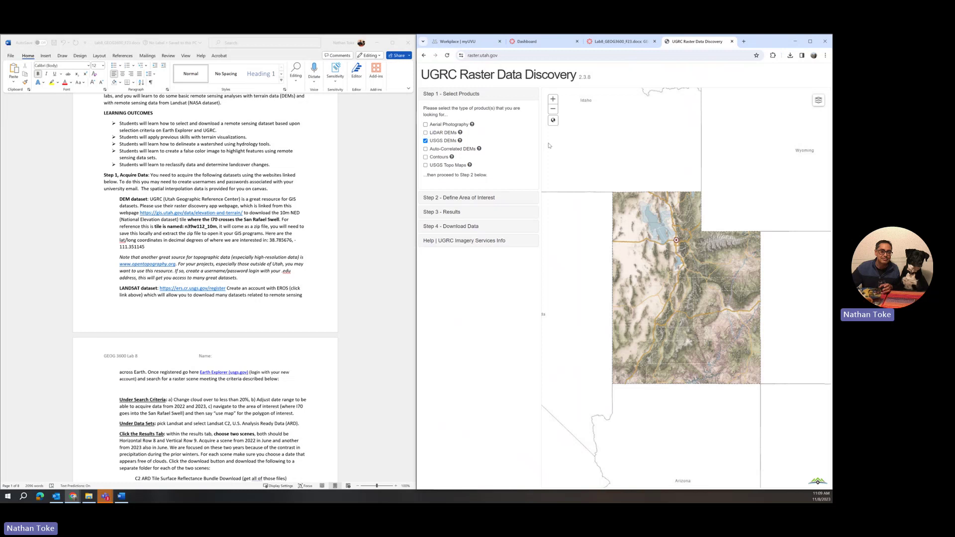
{"action": "left_click", "coordinate": [426, 141]}
{"action": "left_click", "coordinate": [426, 133]}
{"action": "left_click", "coordinate": [452, 198]}
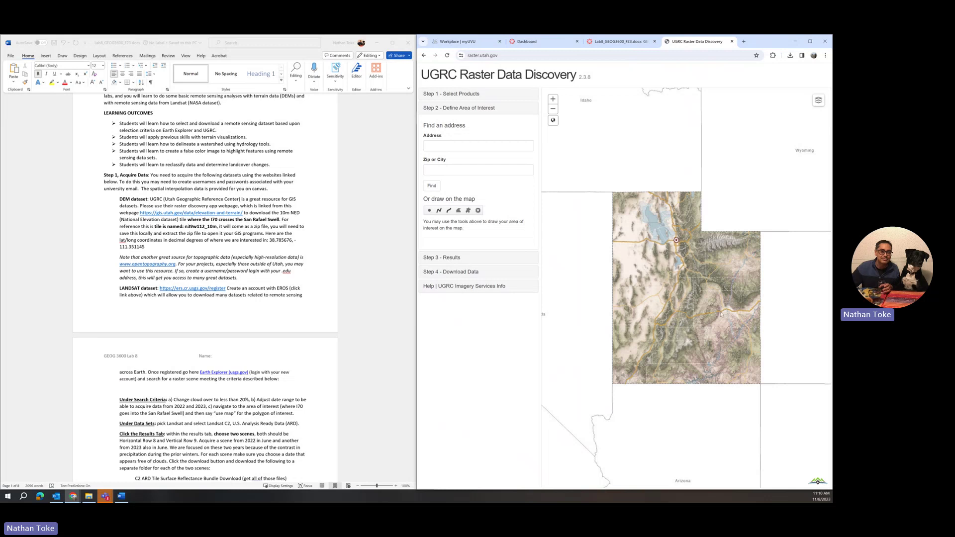
Freehand-outline I-70 across the San Rafael Swell and send the 10 Meter USGS DEM tile n39w111_10m to download
{"action": "scroll", "coordinate": [721, 313], "scroll_direction": "up", "scroll_amount": 5}
{"action": "scroll", "coordinate": [724, 312], "scroll_direction": "up", "scroll_amount": 3}
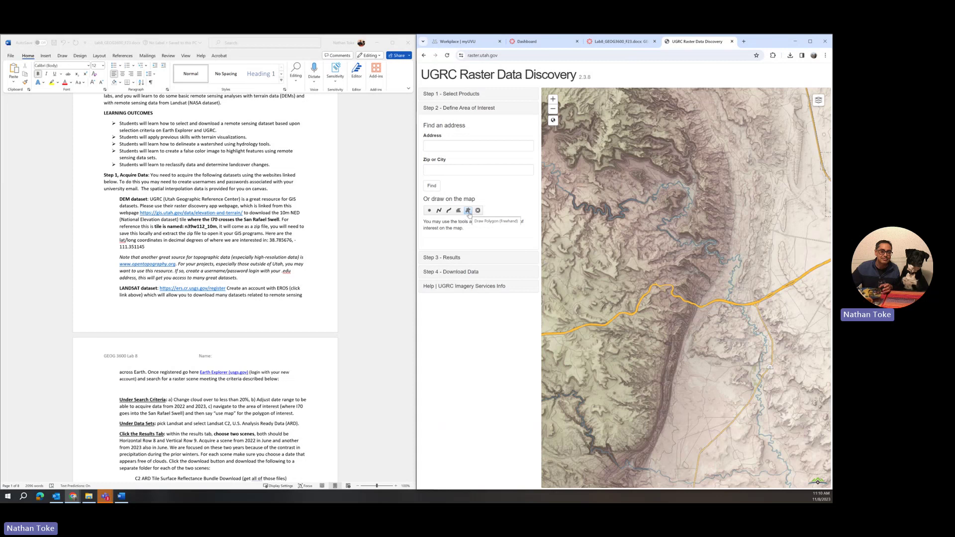
{"action": "left_click", "coordinate": [468, 211]}
{"action": "left_click", "coordinate": [467, 211]}
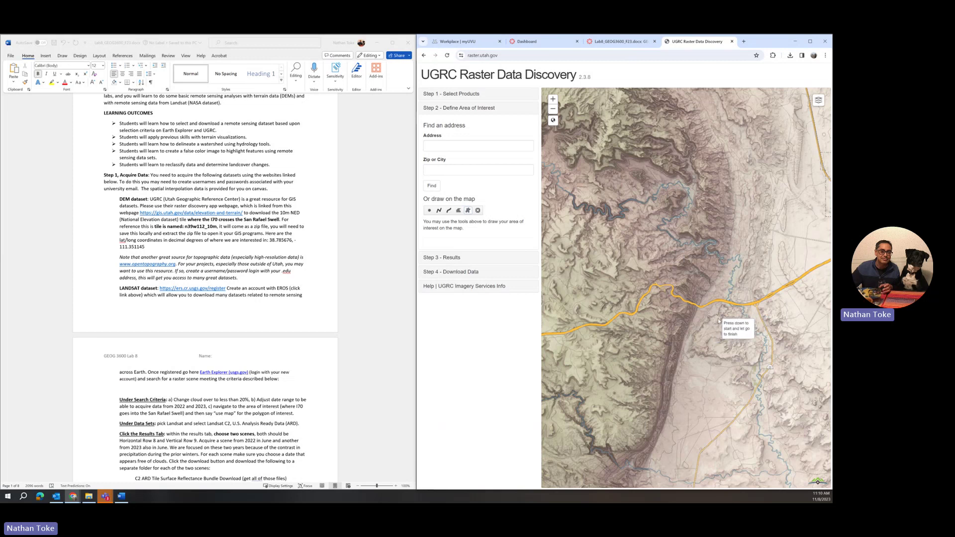
{"action": "mouse_move", "coordinate": [728, 320]}
{"action": "left_mouse_down"}
{"action": "mouse_move", "coordinate": [669, 291]}
{"action": "mouse_move", "coordinate": [747, 297]}
{"action": "left_mouse_up"}
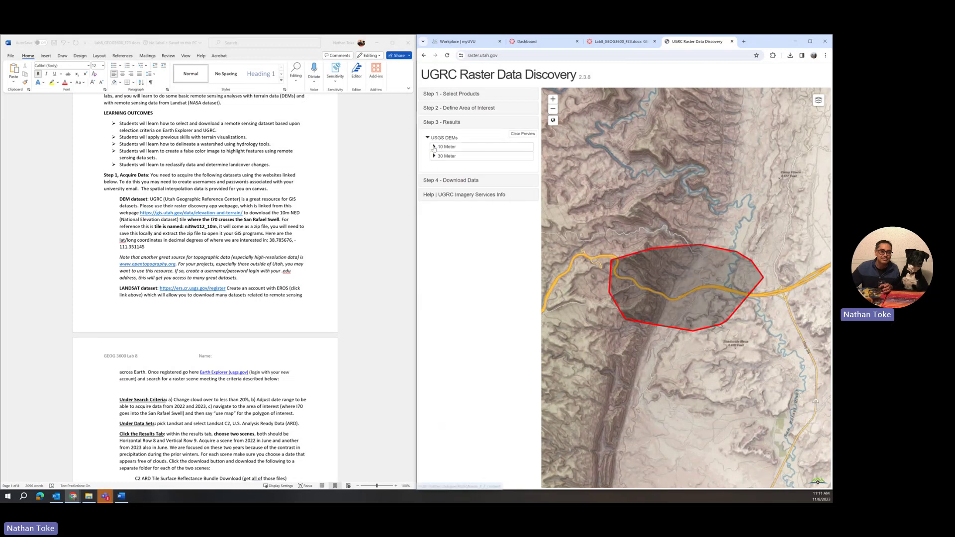
{"action": "left_click", "coordinate": [434, 147]}
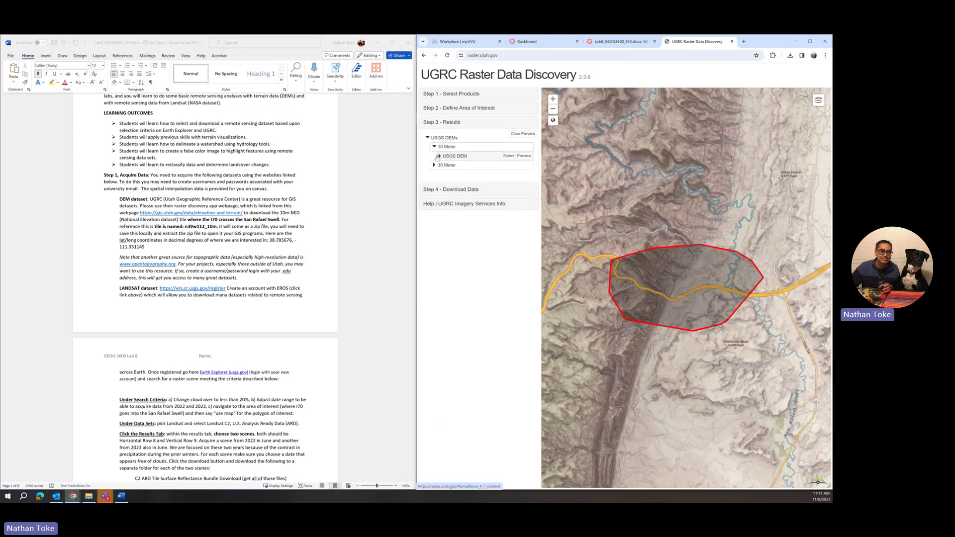
{"action": "left_click", "coordinate": [440, 156]}
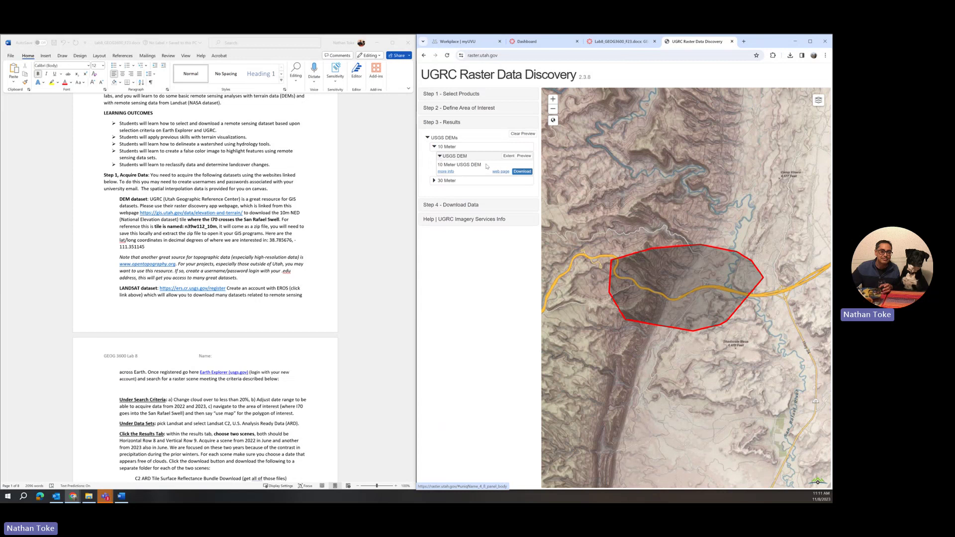
{"action": "left_click", "coordinate": [521, 172]}
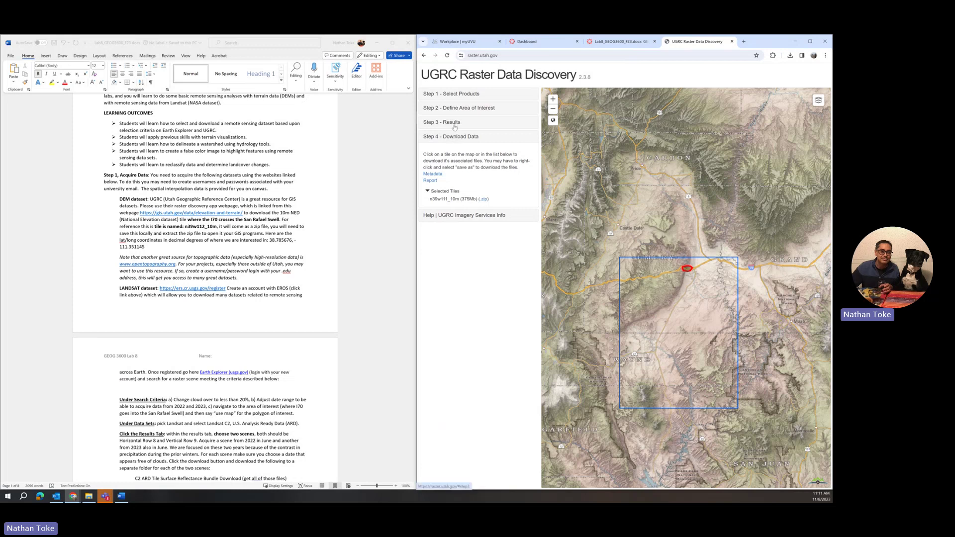
Redraw a larger freehand area around I-70 and list the matching 10 Meter tiles, including n40w111_10m
{"action": "left_click", "coordinate": [460, 110]}
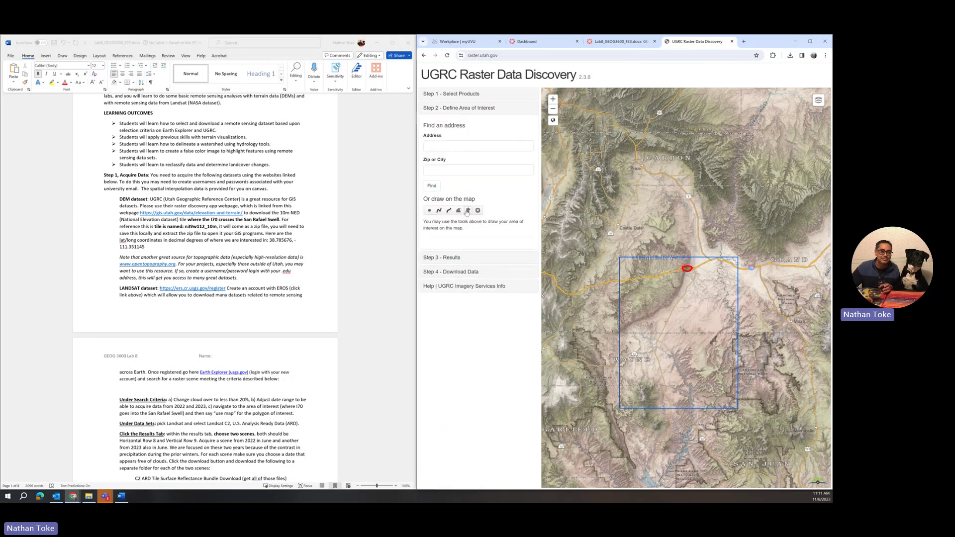
{"action": "left_click", "coordinate": [468, 211]}
{"action": "mouse_move", "coordinate": [698, 277]}
{"action": "left_mouse_down"}
{"action": "mouse_move", "coordinate": [672, 274]}
{"action": "mouse_move", "coordinate": [658, 251]}
{"action": "mouse_move", "coordinate": [669, 235]}
{"action": "mouse_move", "coordinate": [699, 239]}
{"action": "left_mouse_up"}
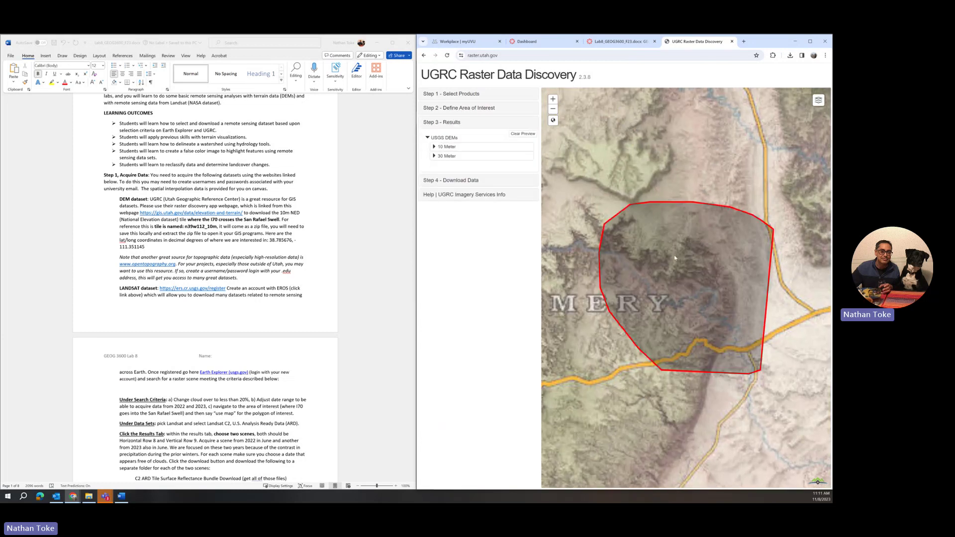
{"action": "left_click", "coordinate": [435, 146]}
{"action": "left_click", "coordinate": [437, 156]}
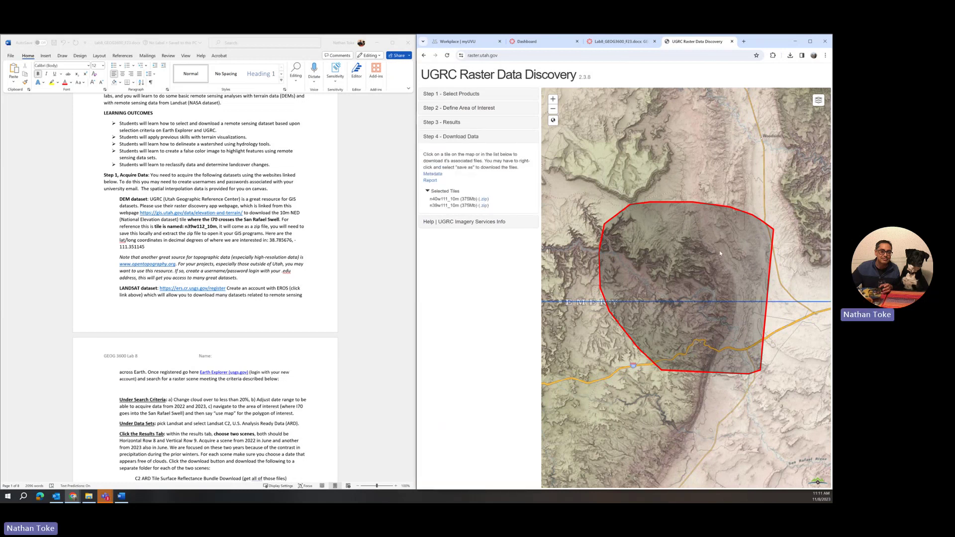
{"action": "scroll", "coordinate": [742, 265], "scroll_direction": "down", "scroll_amount": 3}
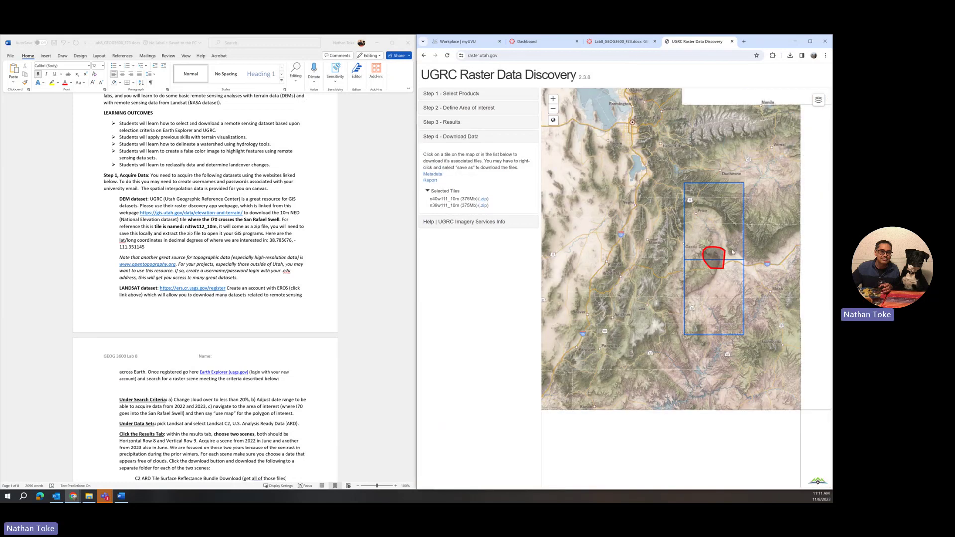
{"action": "left_click", "coordinate": [734, 243]}
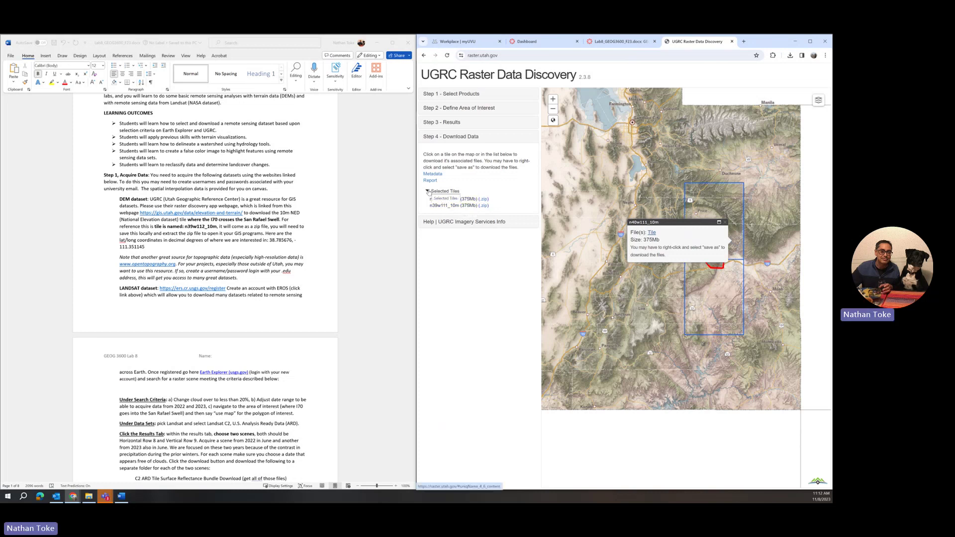
Send the 30 Meter USGS DEM tiles to the Download Data step
{"action": "left_click", "coordinate": [428, 192]}
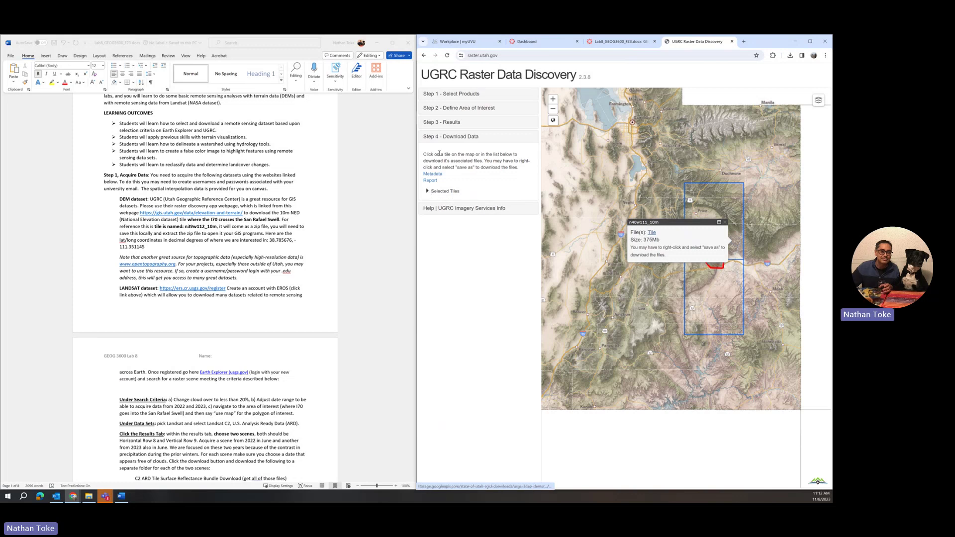
{"action": "left_click", "coordinate": [443, 126]}
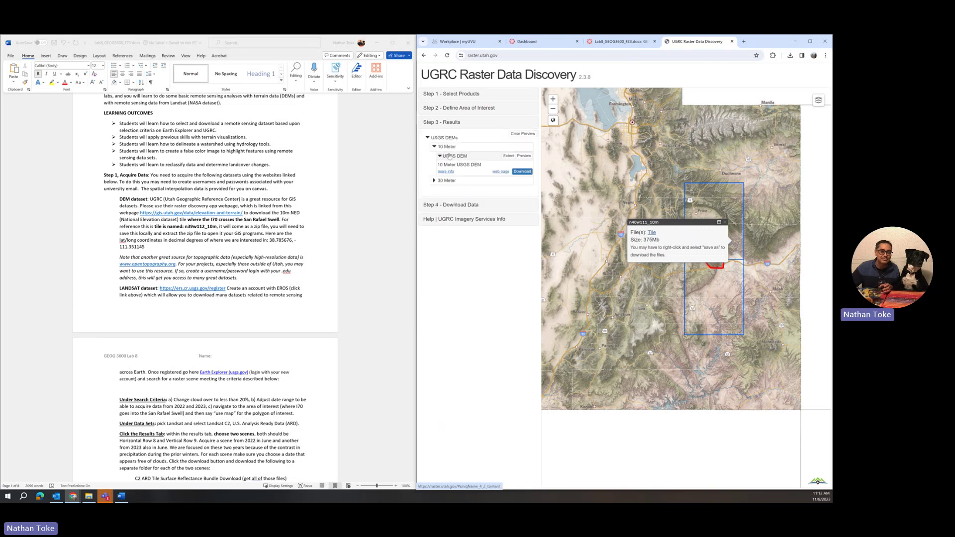
{"action": "left_click", "coordinate": [435, 181]}
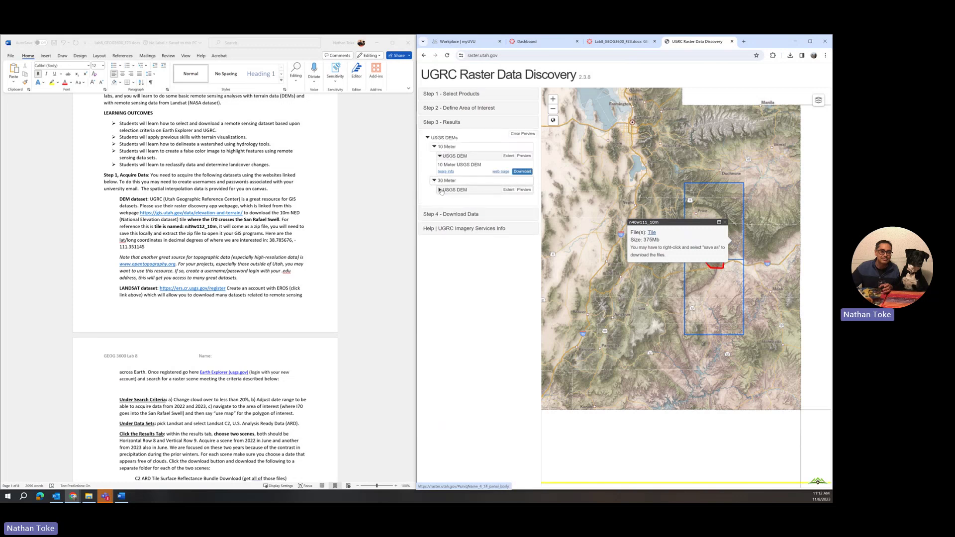
{"action": "left_click", "coordinate": [440, 190]}
{"action": "left_click", "coordinate": [523, 205]}
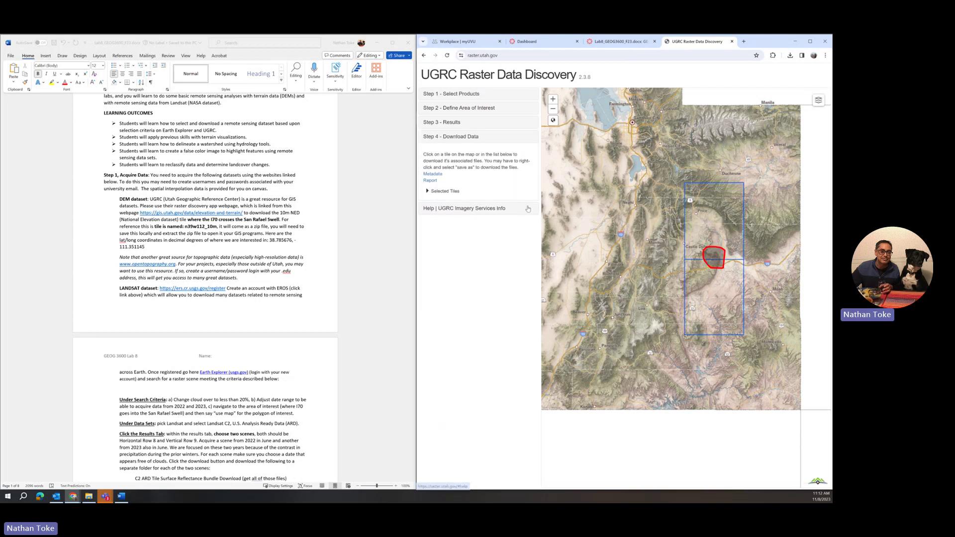
Re-send the 10 Meter DEM tiles so n40w111_10m and n39w111_10m appear as 375Mb zips
{"action": "left_click", "coordinate": [427, 193]}
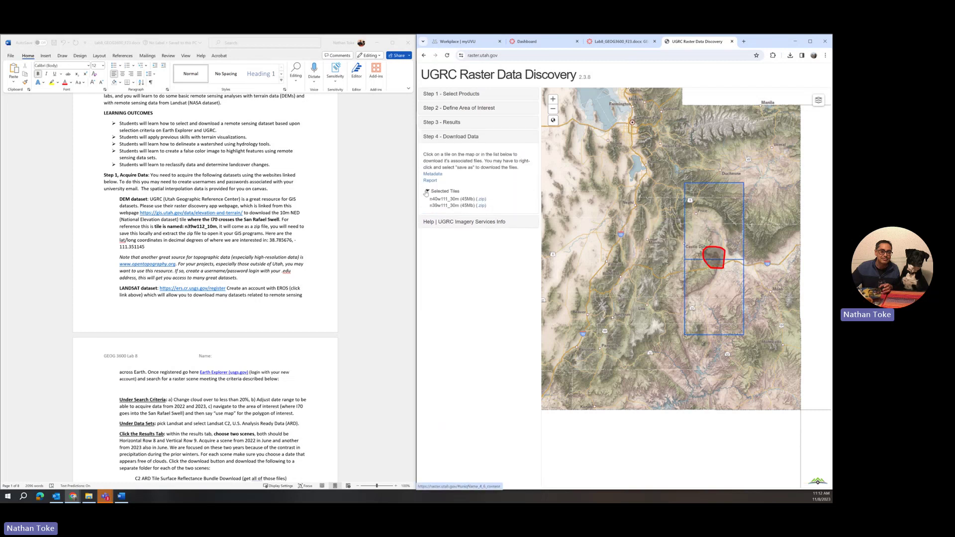
{"action": "left_click", "coordinate": [427, 192]}
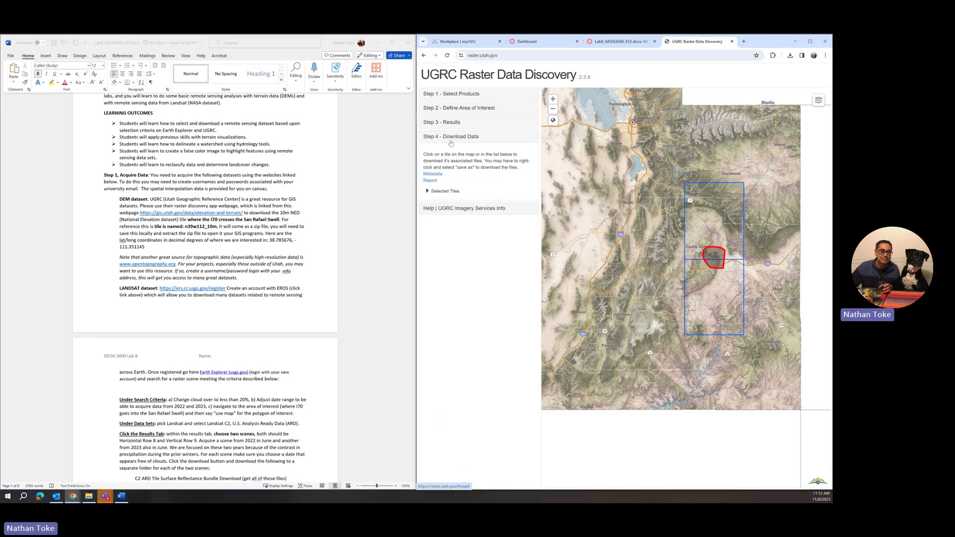
{"action": "left_click", "coordinate": [440, 123]}
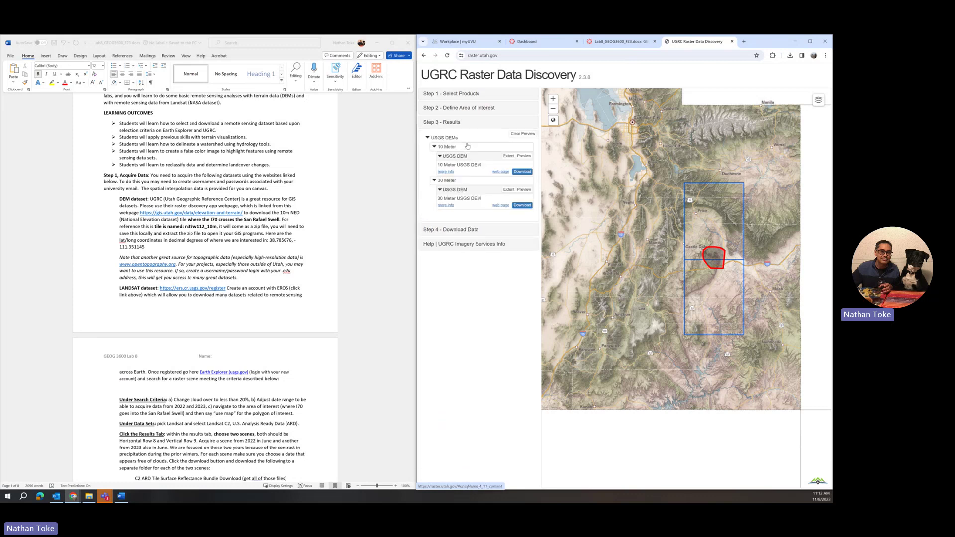
{"action": "left_click", "coordinate": [451, 229]}
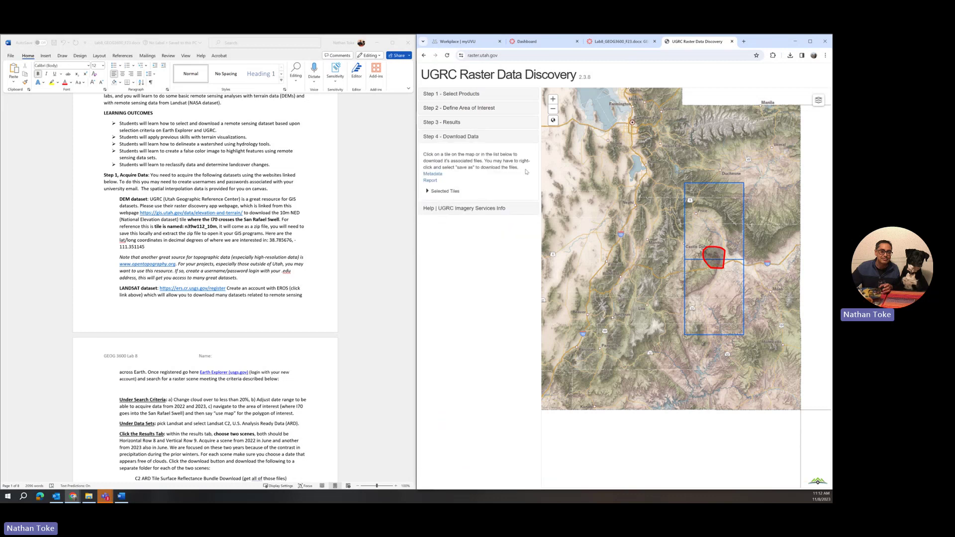
{"action": "left_click", "coordinate": [430, 192]}
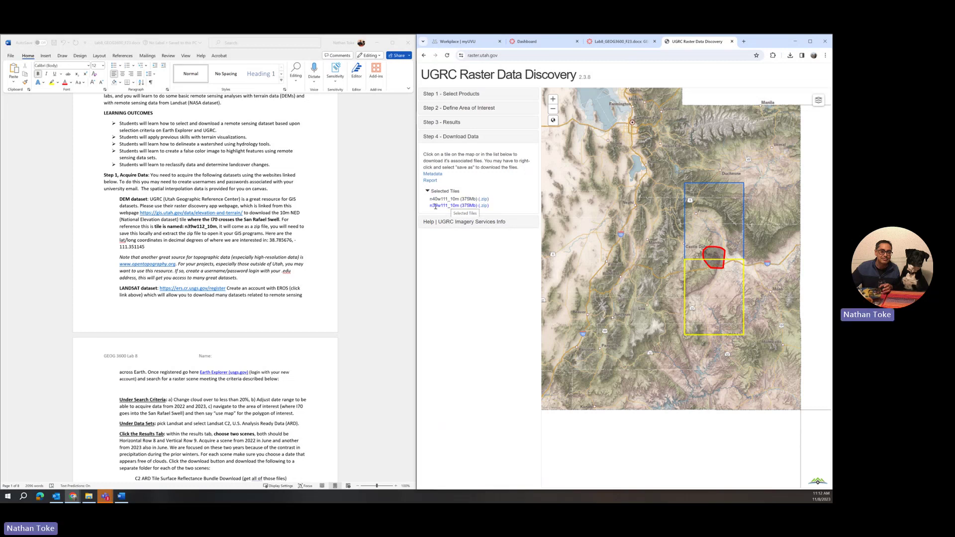
Save the n39w111_10m.zip link to Dropbox > Teaching > Course Development > GEOG-3600 > Lab8 > TENMeterDEM_swell
{"action": "right_click", "coordinate": [484, 206]}
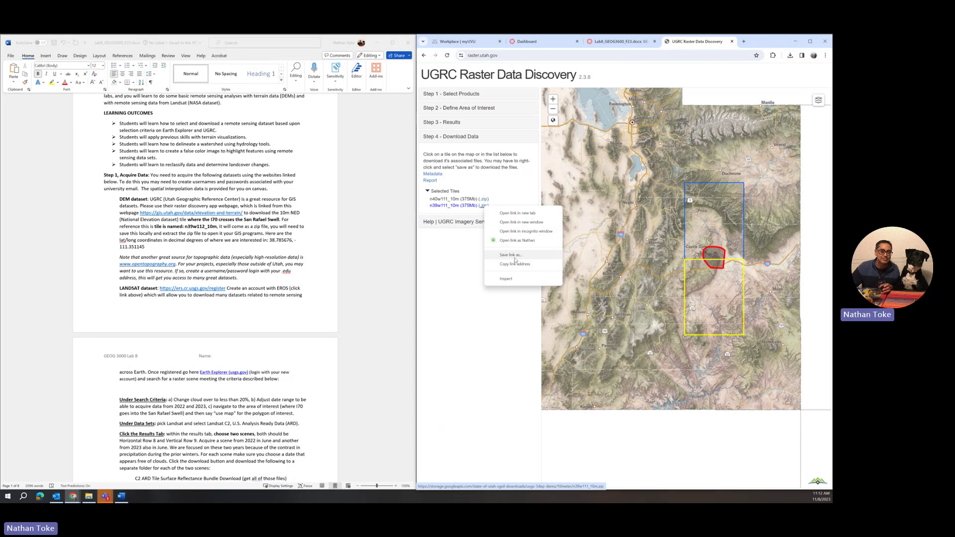
{"action": "right_click", "coordinate": [483, 207]}
{"action": "left_click", "coordinate": [513, 254]}
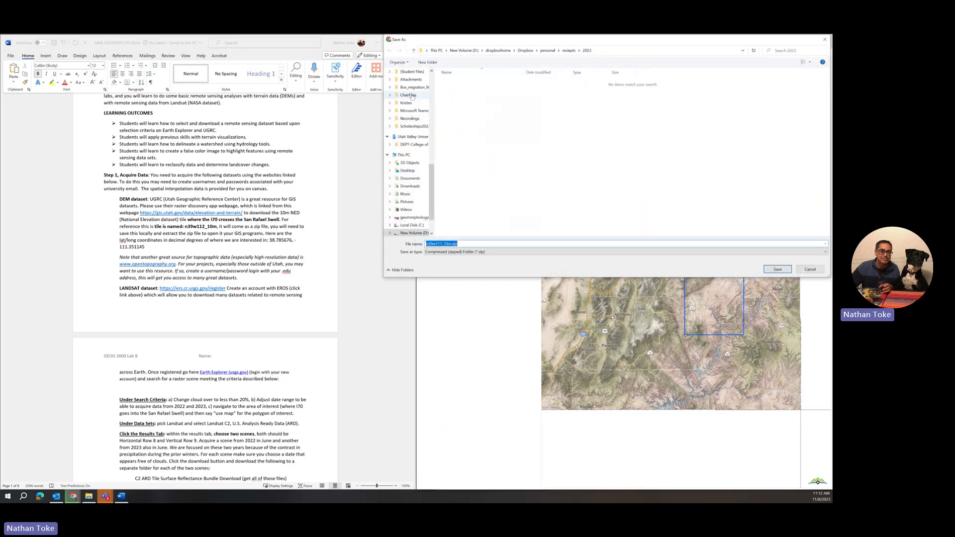
{"action": "scroll", "coordinate": [405, 195], "scroll_direction": "up", "scroll_amount": 4}
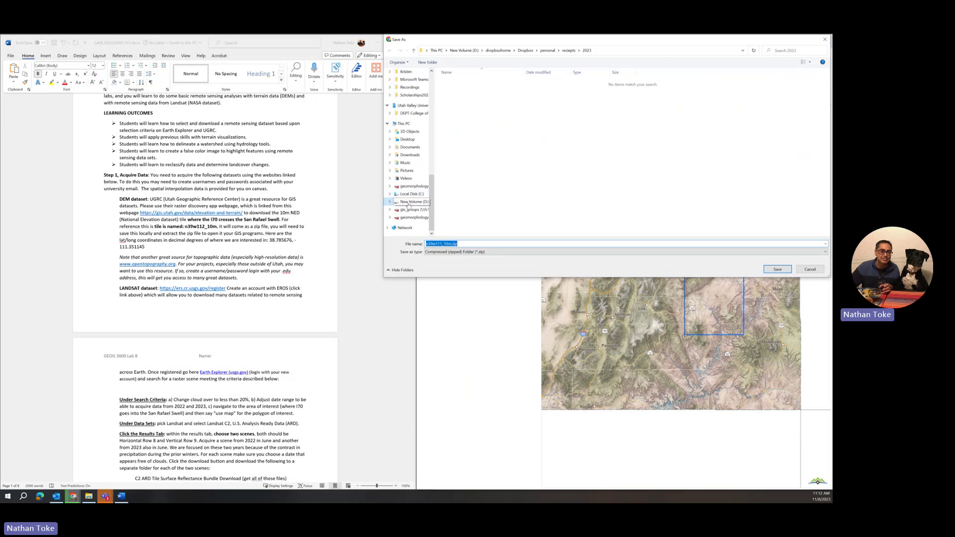
{"action": "scroll", "coordinate": [408, 204], "scroll_direction": "up", "scroll_amount": 3}
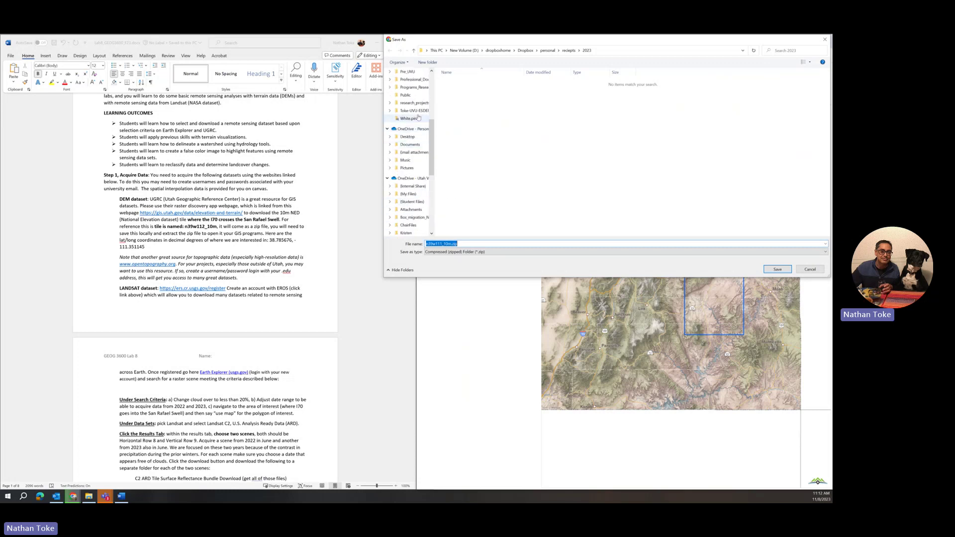
{"action": "left_click", "coordinate": [417, 110]}
{"action": "double_click", "coordinate": [460, 107]}
{"action": "double_click", "coordinate": [461, 83]}
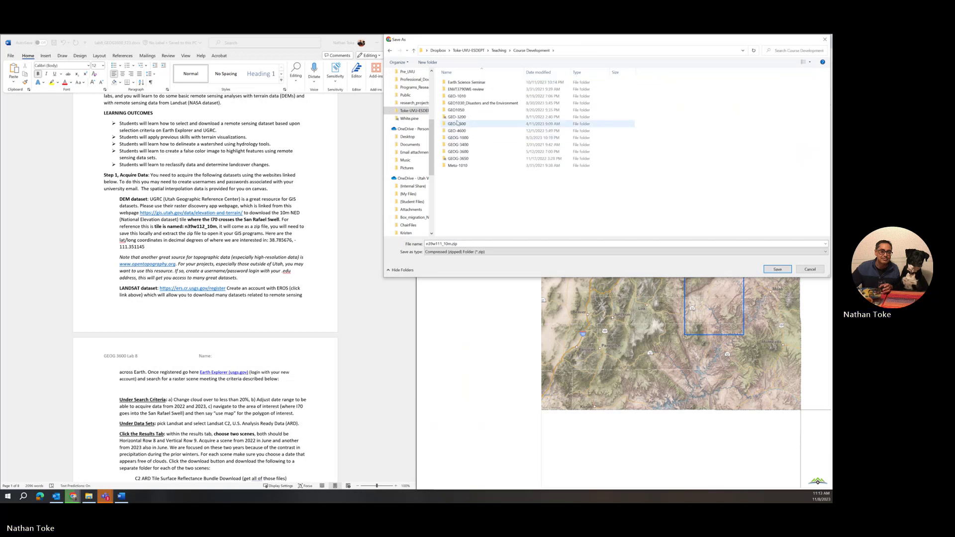
{"action": "double_click", "coordinate": [459, 151]}
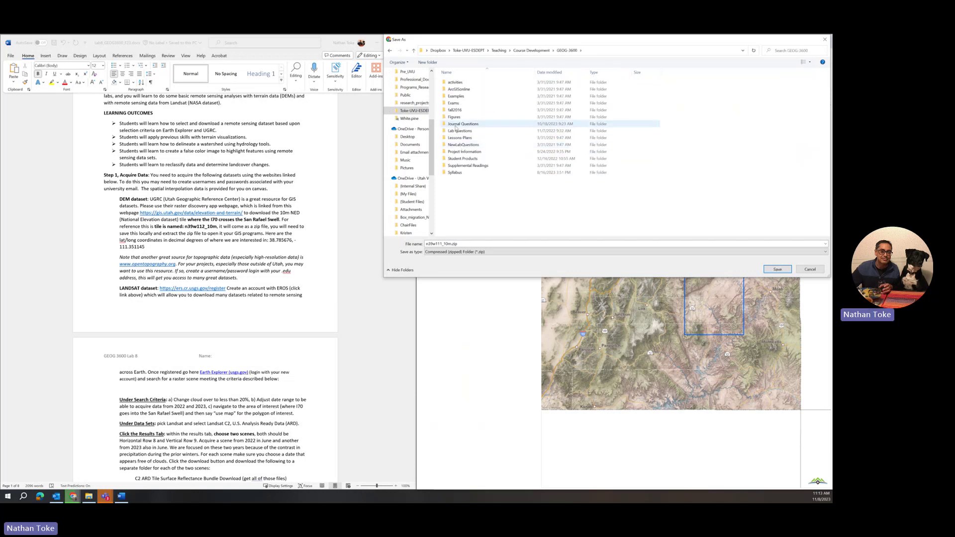
{"action": "double_click", "coordinate": [458, 130]}
{"action": "double_click", "coordinate": [453, 138]}
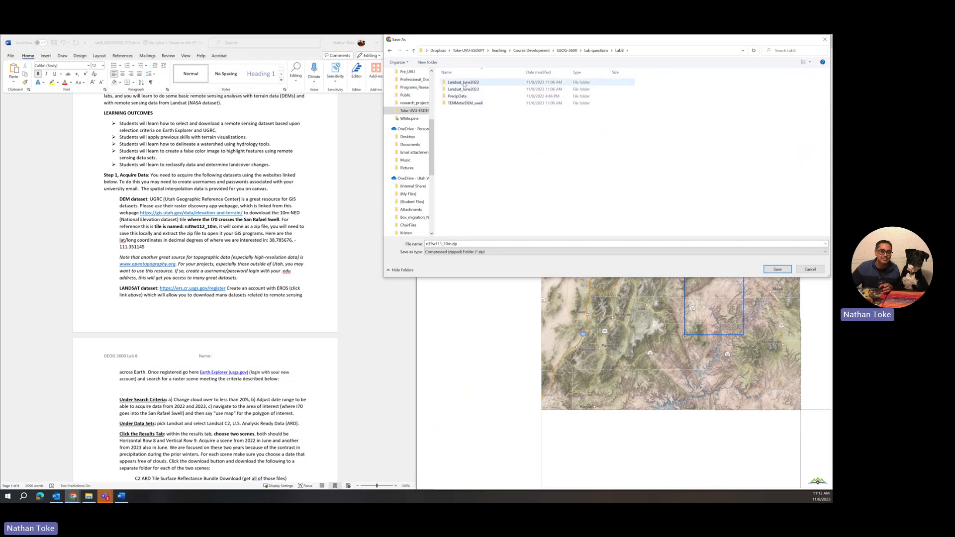
{"action": "double_click", "coordinate": [468, 104]}
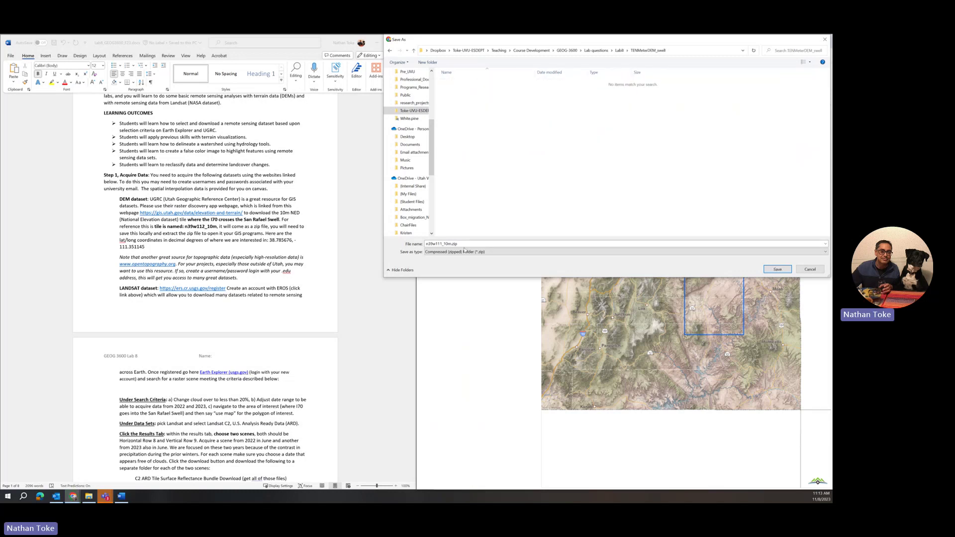
{"action": "left_click", "coordinate": [778, 270]}
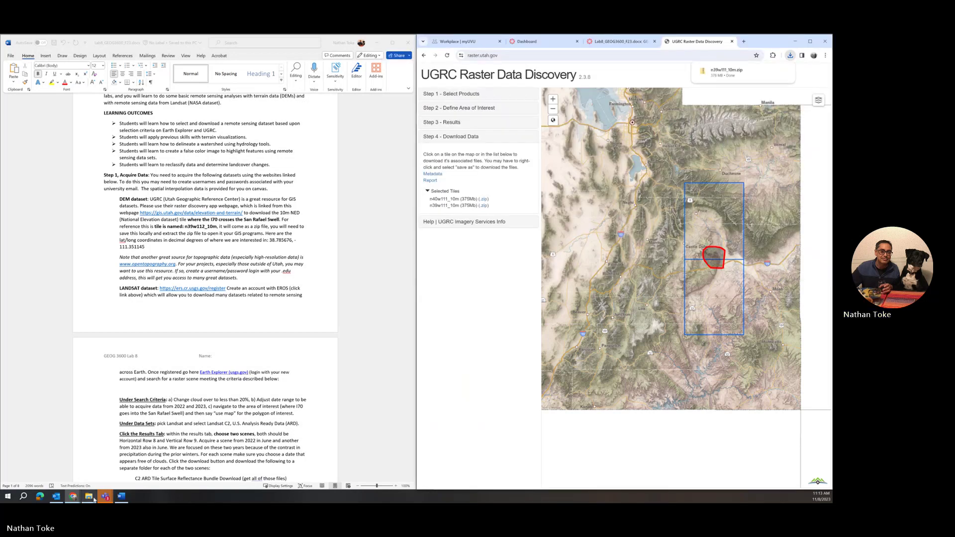
Bring up File Explorer, open TENMeterDEM_swell, and bring up the context menu for n39w111_10m.zip
{"action": "left_click", "coordinate": [107, 463]}
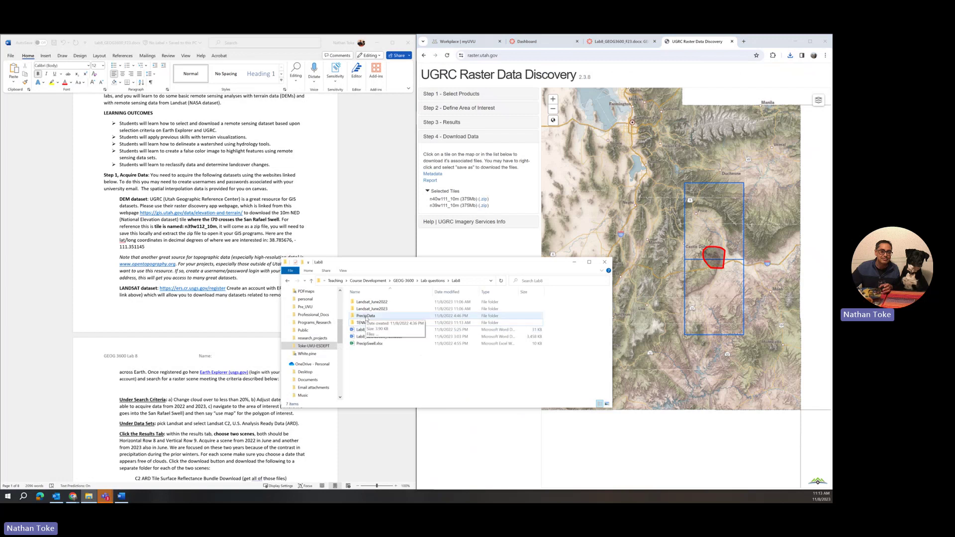
{"action": "double_click", "coordinate": [374, 323]}
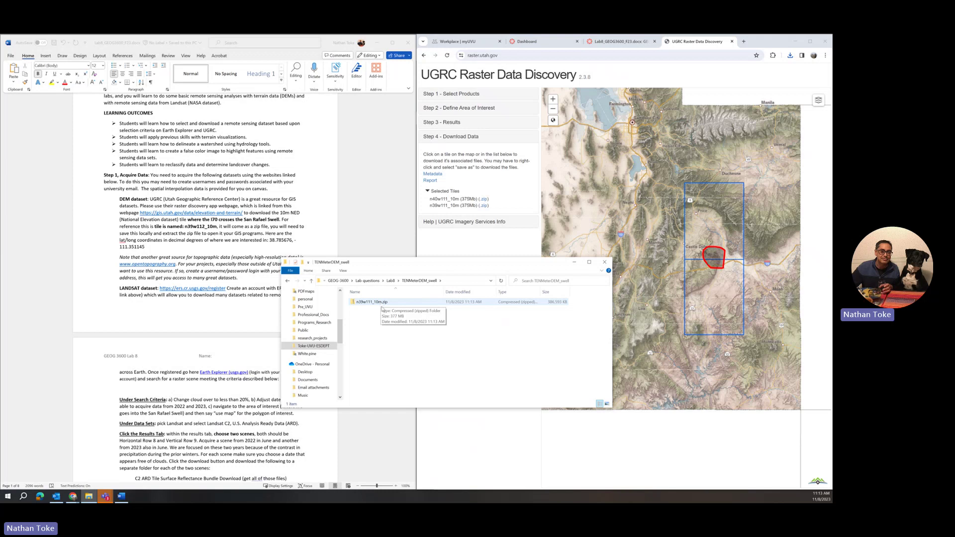
{"action": "left_click", "coordinate": [378, 303]}
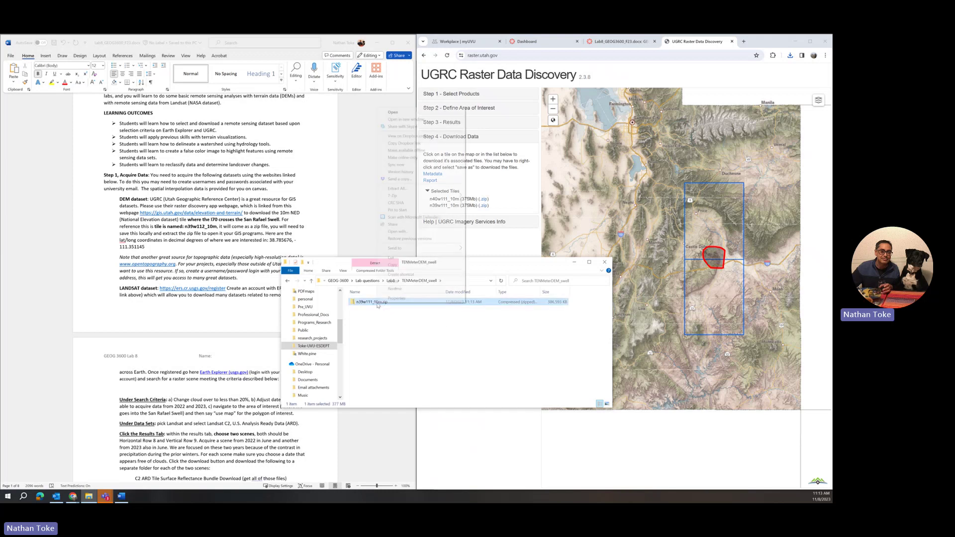
{"action": "right_click", "coordinate": [377, 302]}
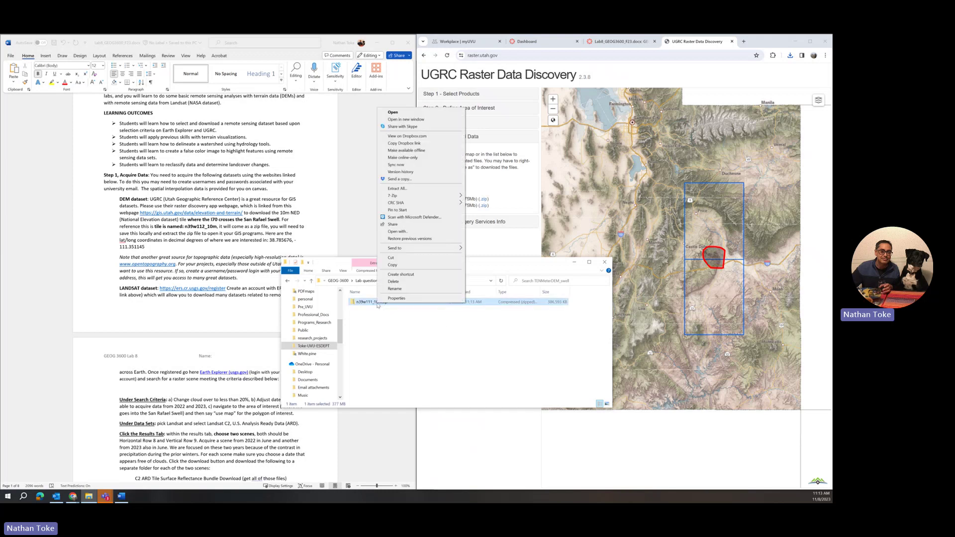
Extract all of n39w111_10m.zip and open the resulting n39w111_10m folder
{"action": "left_click", "coordinate": [432, 193]}
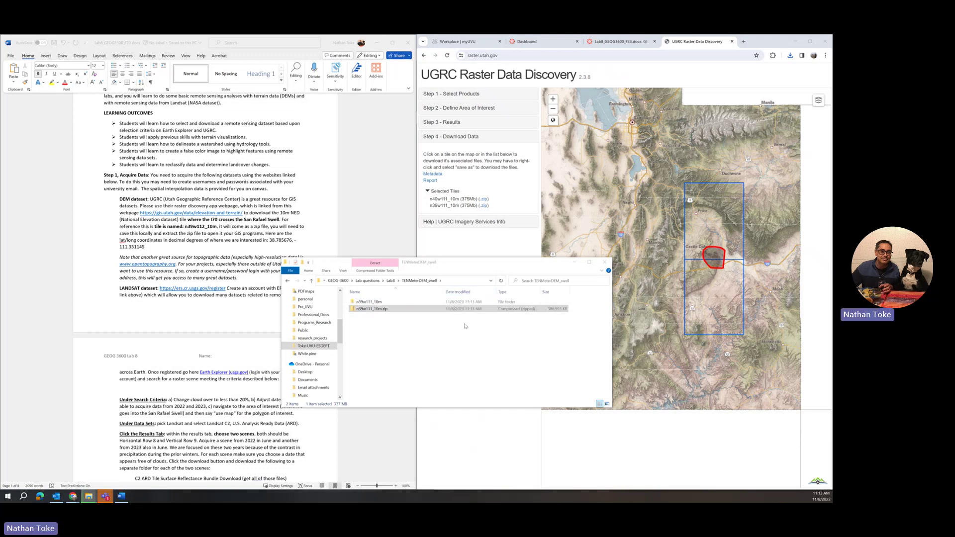
{"action": "double_click", "coordinate": [364, 303]}
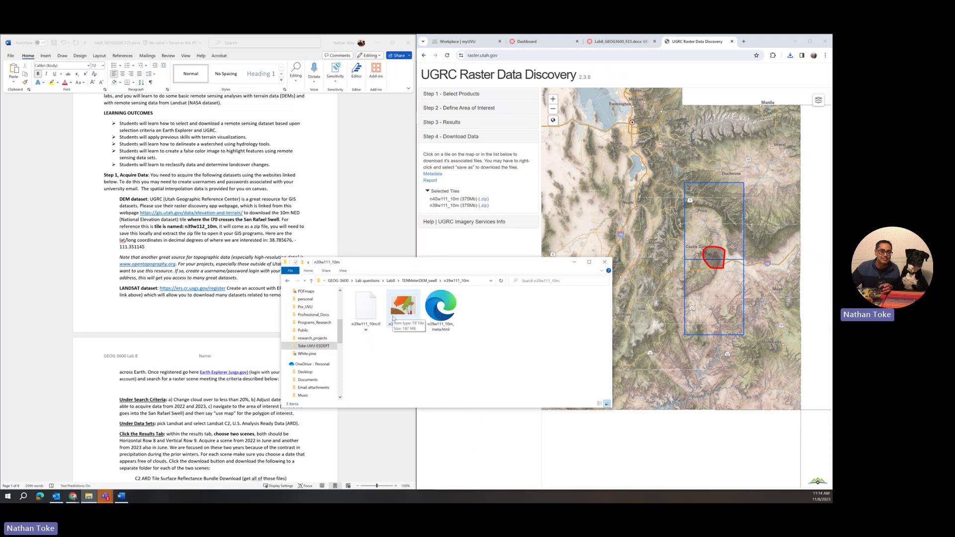
Save the n40w111_10m tile's zip link into TENMeterDEM_swell, cancelling an accidental web page save
{"action": "left_click", "coordinate": [713, 240]}
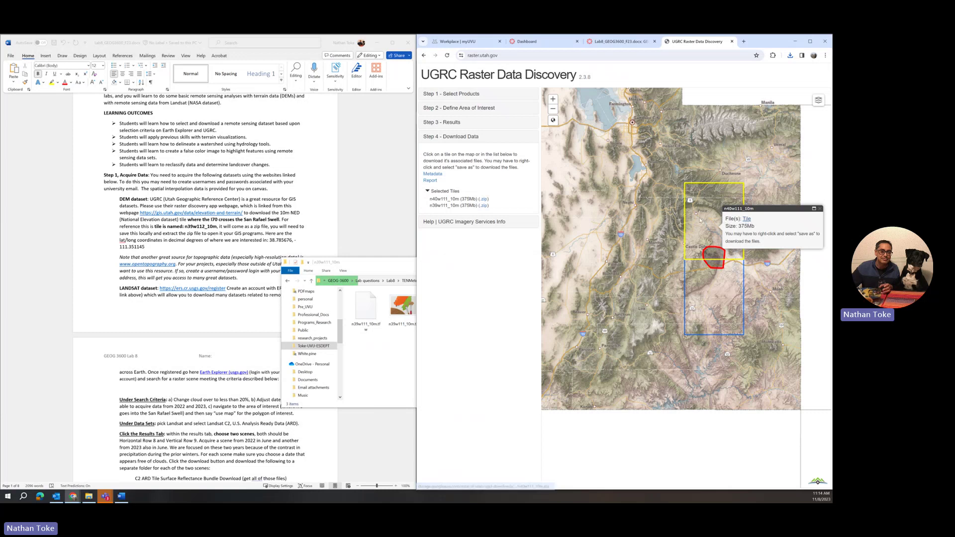
{"action": "right_click", "coordinate": [730, 212]}
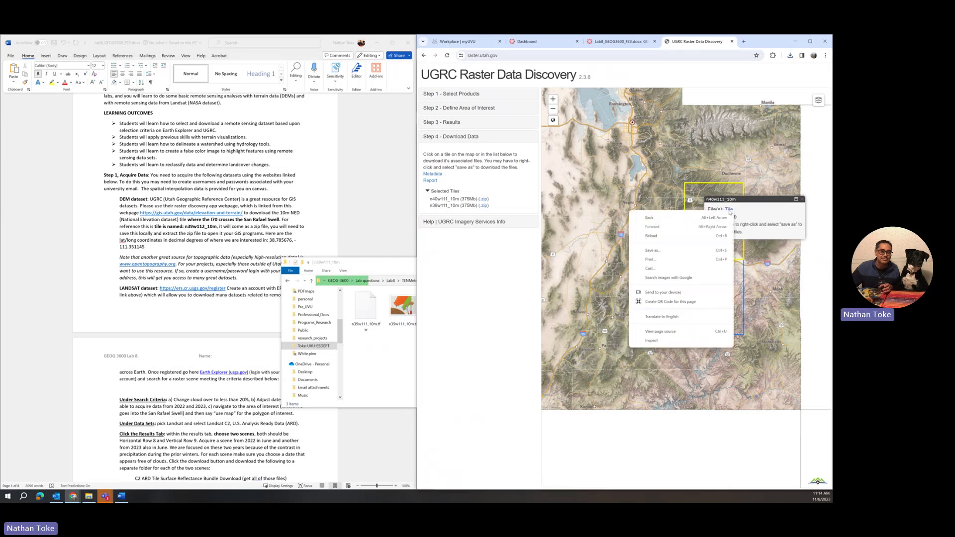
{"action": "left_click", "coordinate": [666, 253]}
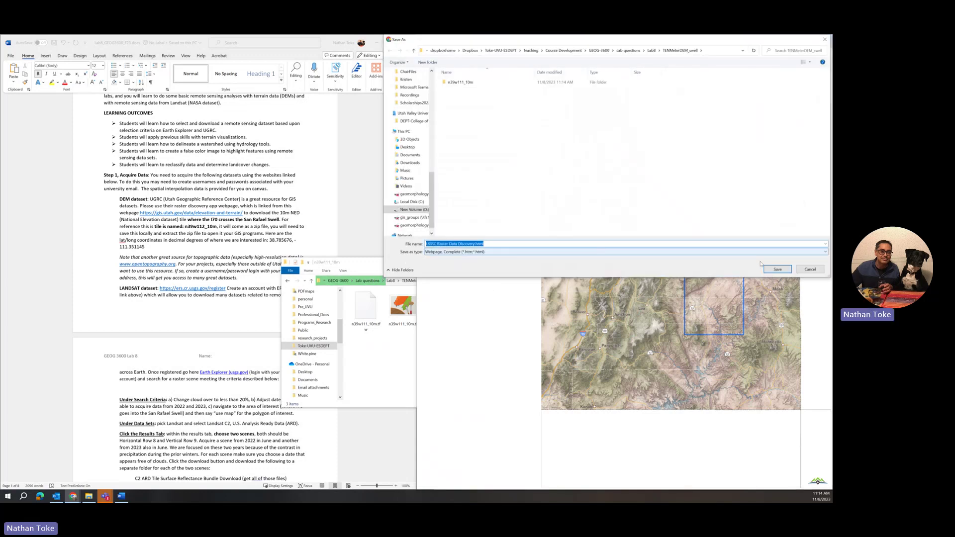
{"action": "left_click", "coordinate": [812, 270]}
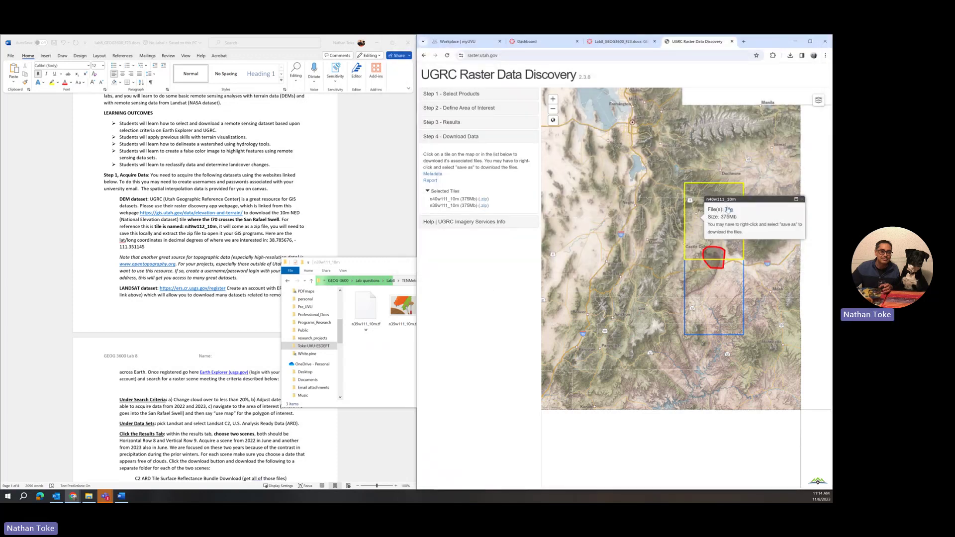
{"action": "right_click", "coordinate": [726, 209]}
{"action": "left_click", "coordinate": [754, 257]}
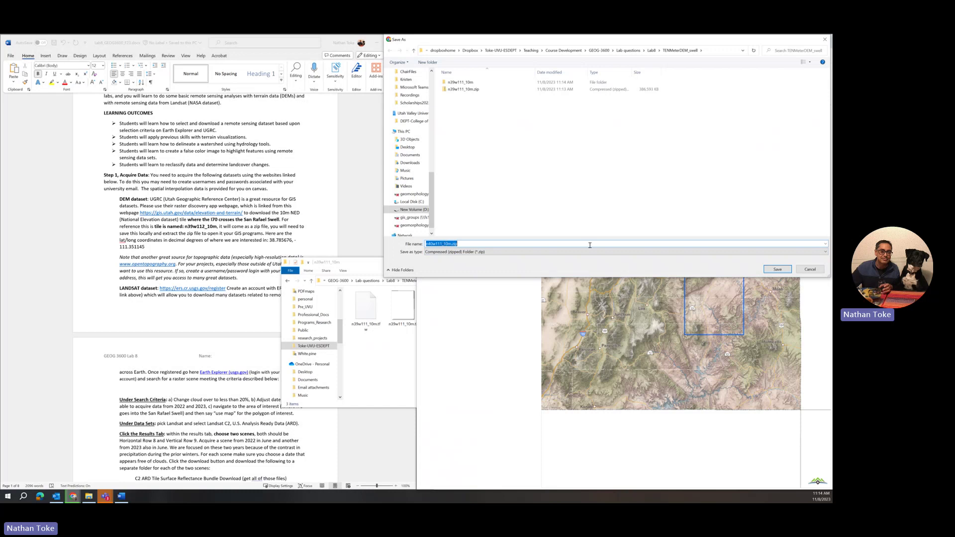
{"action": "left_click", "coordinate": [778, 269]}
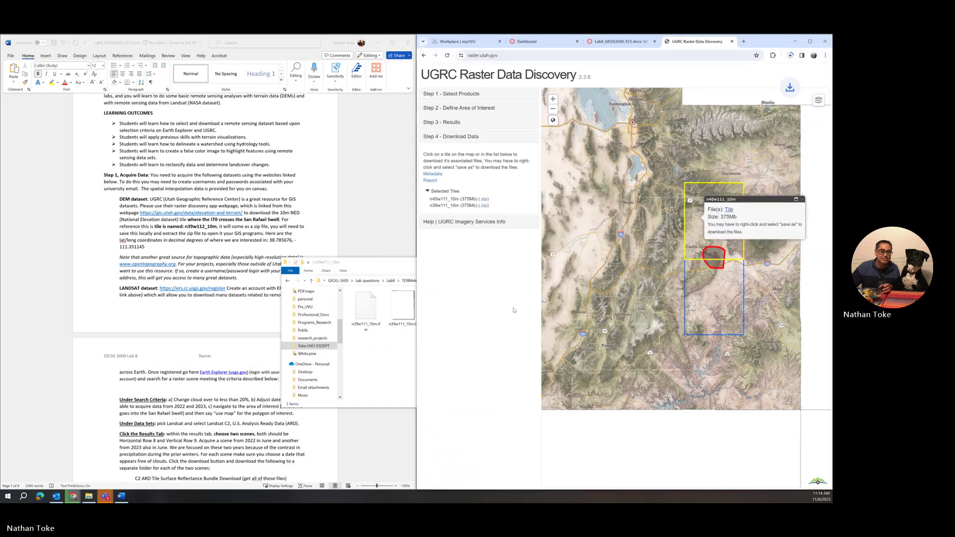
Go back to TENMeterDEM_swell and refresh repeatedly until n40w111_10m.zip finishes downloading
{"action": "left_click", "coordinate": [410, 289]}
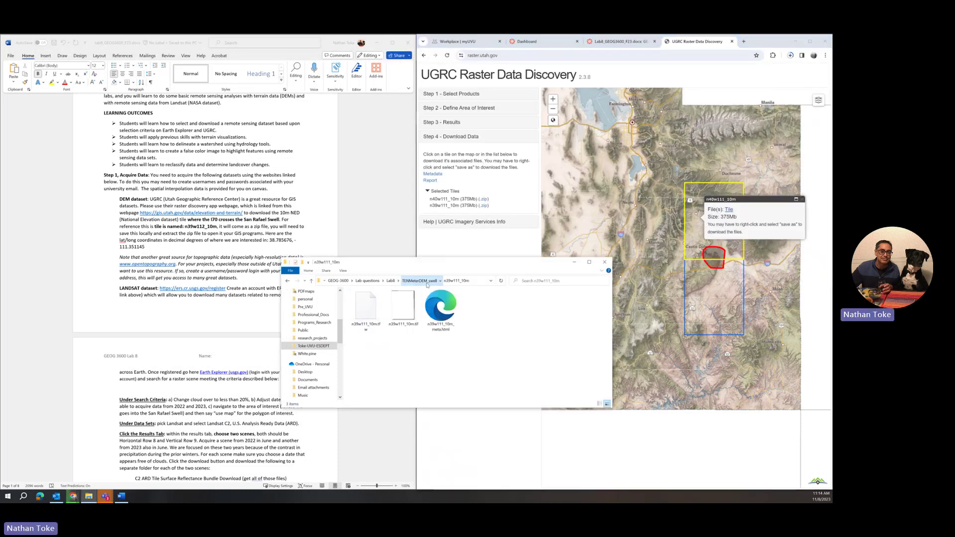
{"action": "left_click", "coordinate": [427, 282]}
{"action": "left_click", "coordinate": [385, 338]}
{"action": "right_click", "coordinate": [386, 338]}
{"action": "left_click", "coordinate": [408, 366]}
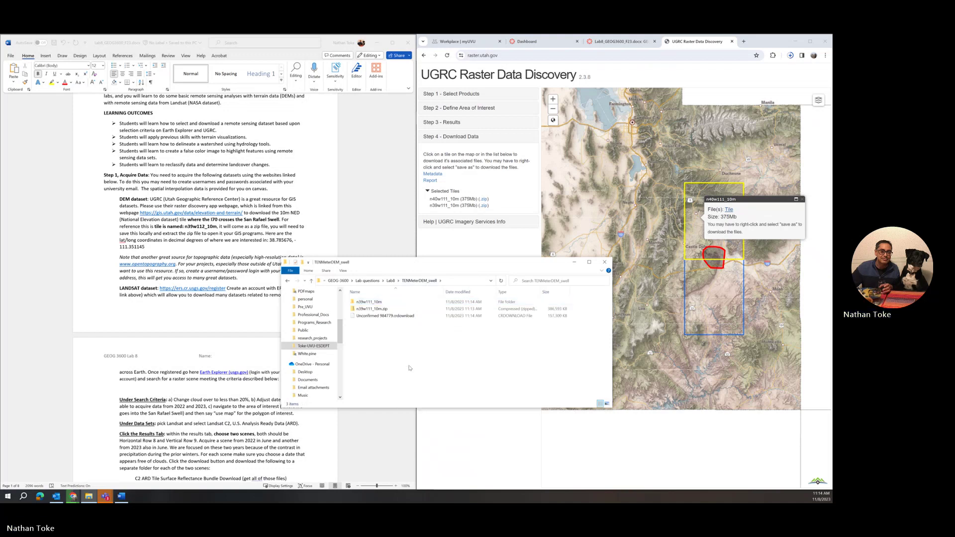
{"action": "right_click", "coordinate": [410, 362]}
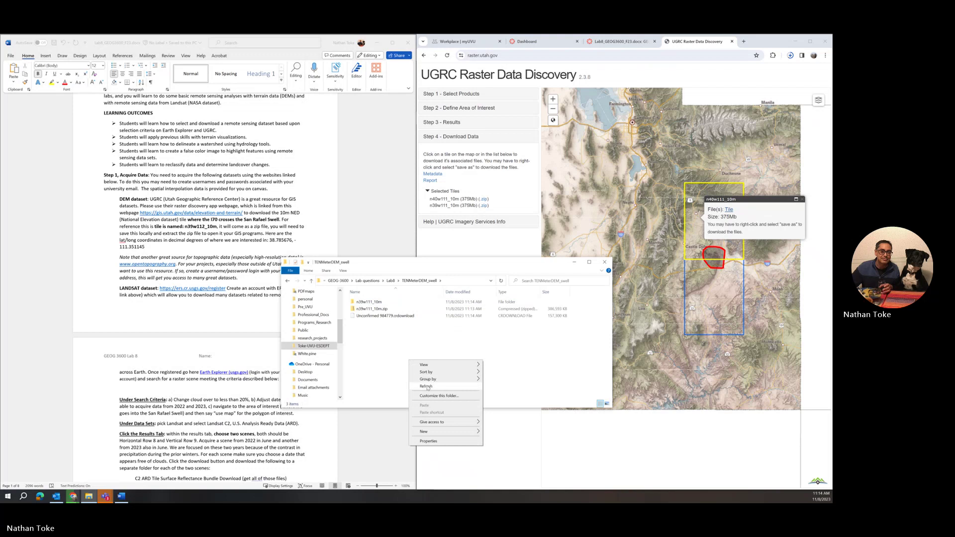
{"action": "left_click", "coordinate": [426, 386]}
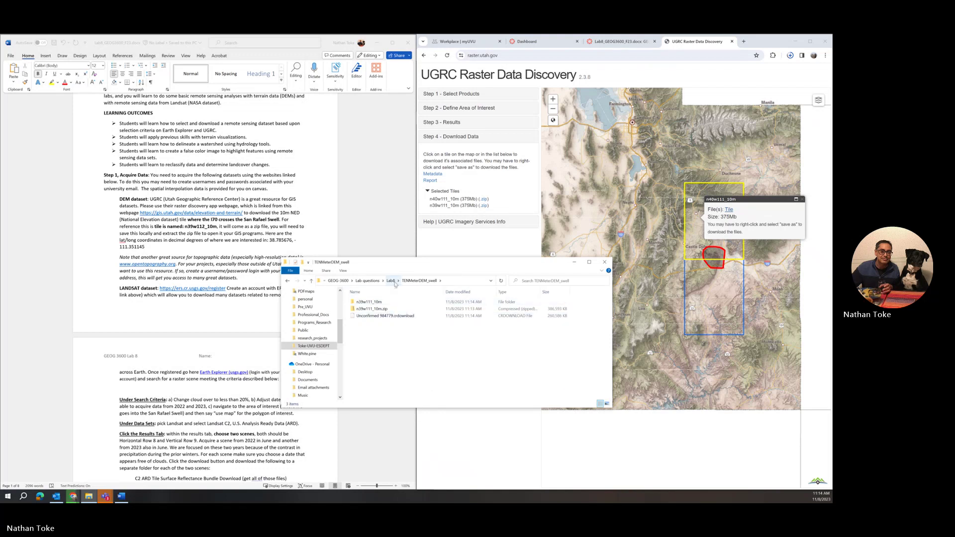
{"action": "right_click", "coordinate": [450, 337]}
{"action": "left_click", "coordinate": [468, 364]}
{"action": "right_click", "coordinate": [468, 348]}
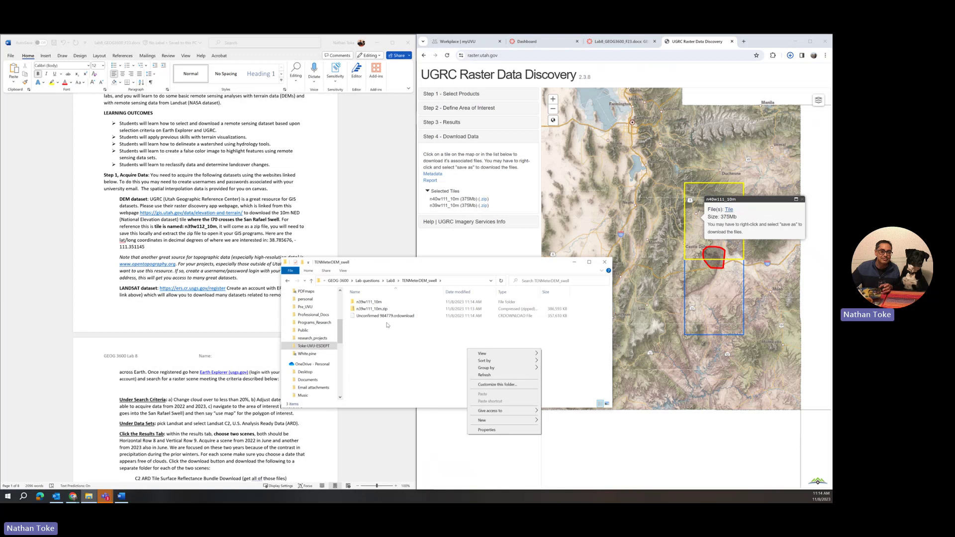
{"action": "left_click", "coordinate": [486, 375]}
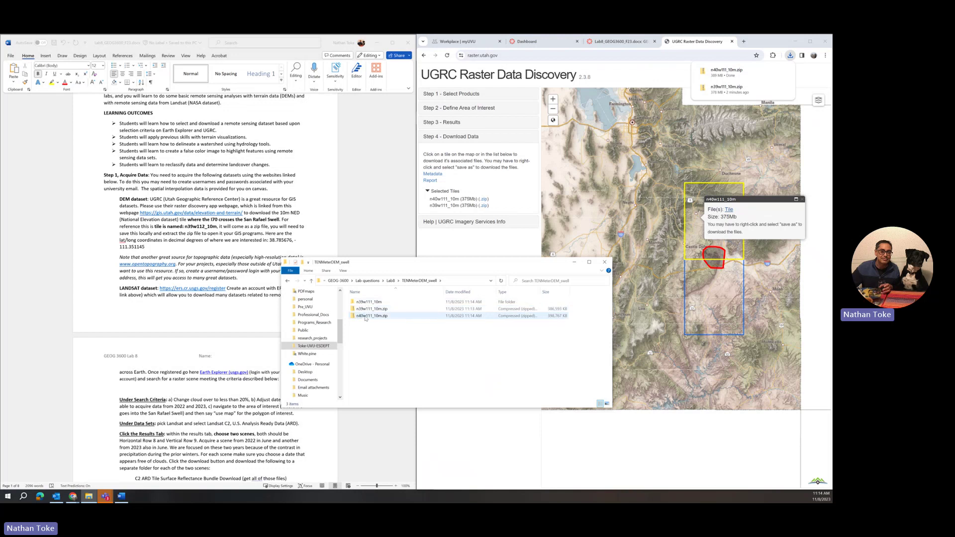
Unpack n40w111_10m.zip into the current folder with 7-Zip Extract Here
{"action": "left_click", "coordinate": [366, 317]}
{"action": "right_click", "coordinate": [365, 318]}
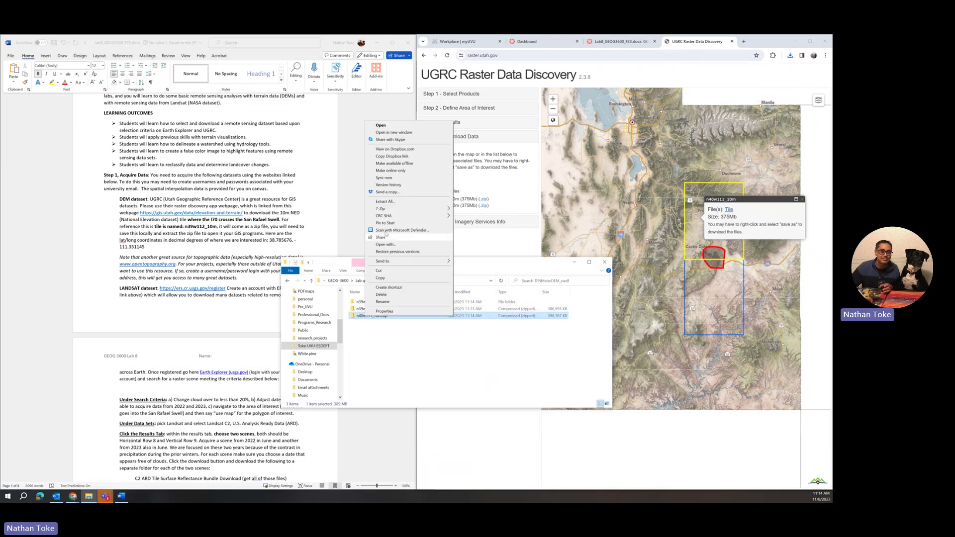
{"action": "mouse_move", "coordinate": [383, 209]}
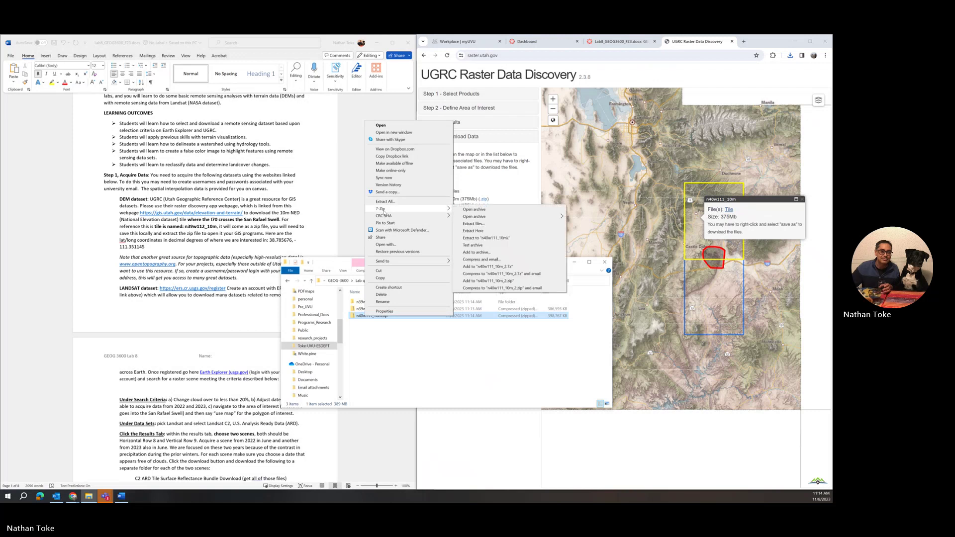
{"action": "left_click", "coordinate": [473, 231]}
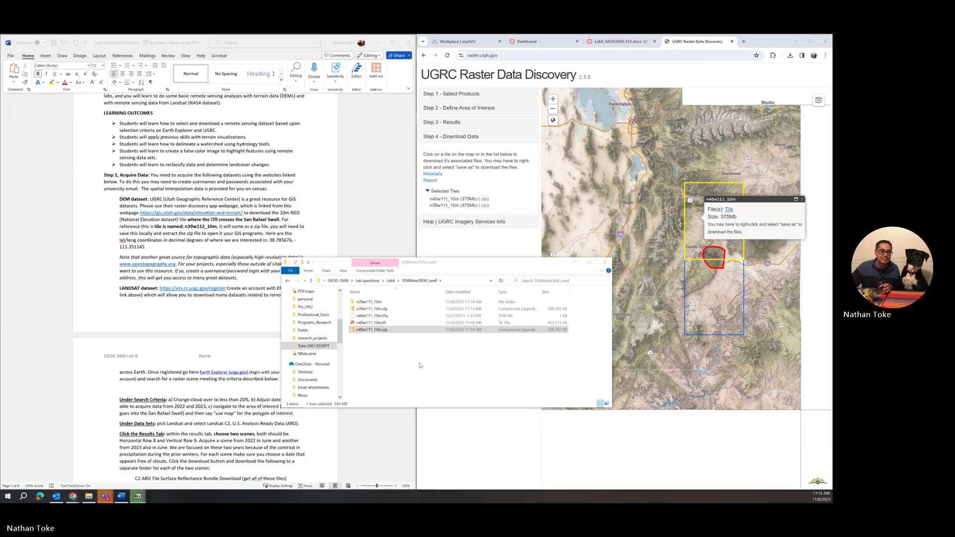
Create a new folder named n40w111_10m
{"action": "left_click", "coordinate": [374, 372]}
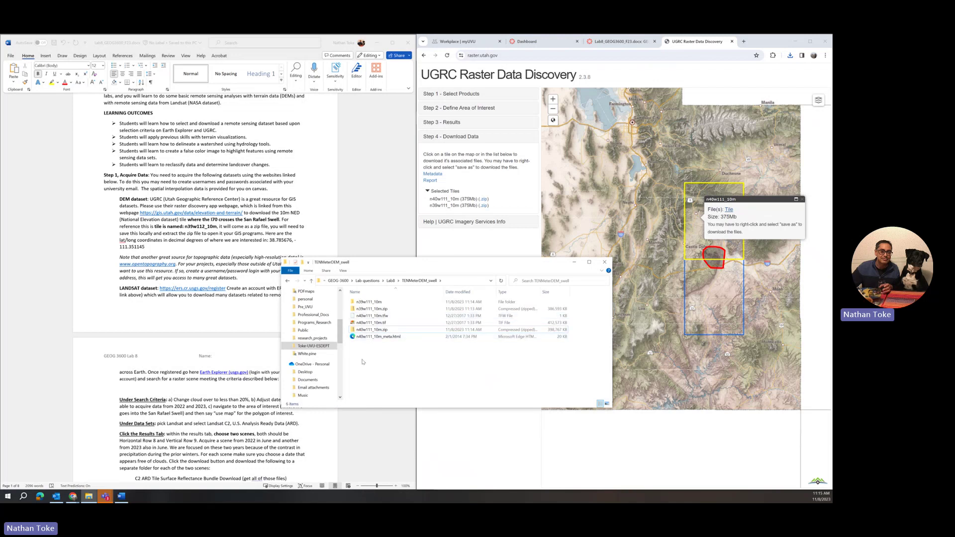
{"action": "right_click", "coordinate": [363, 362]}
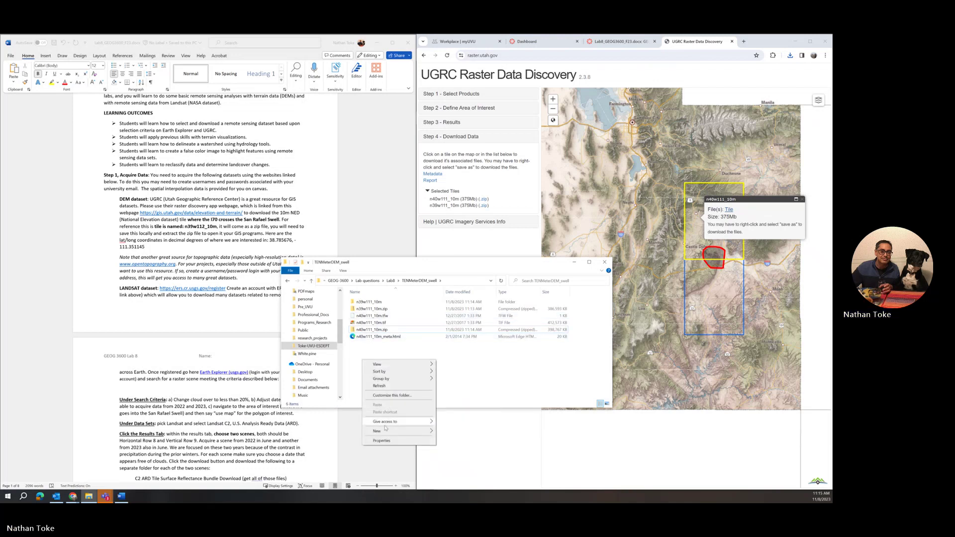
{"action": "mouse_move", "coordinate": [385, 428]}
{"action": "left_click", "coordinate": [456, 362]}
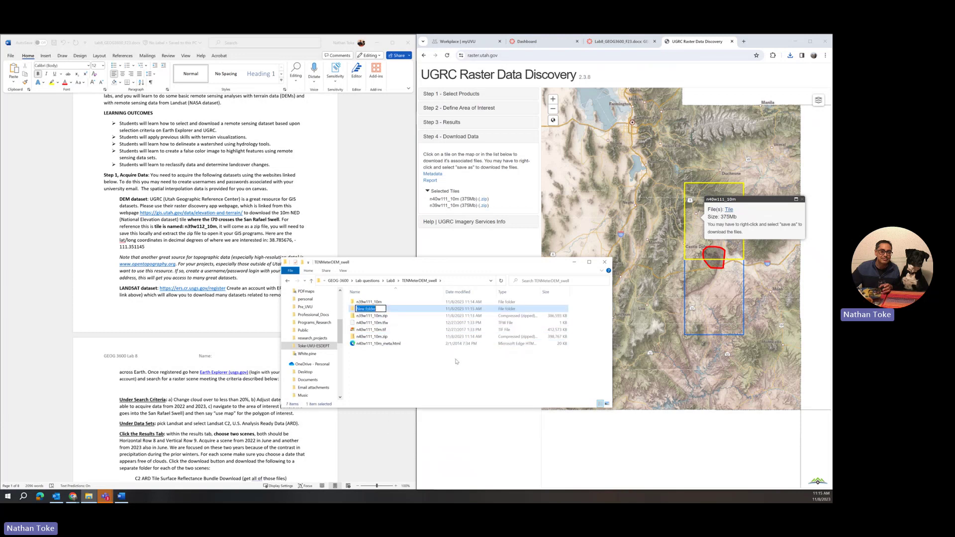
{"action": "type", "text": "n40w111_10m"}
{"action": "left_click", "coordinate": [371, 345]}
Move the extracted tif, tfw and meta.html files into n40w111_10m and check its contents
{"action": "left_click", "coordinate": [373, 329], "text": "ctrl"}
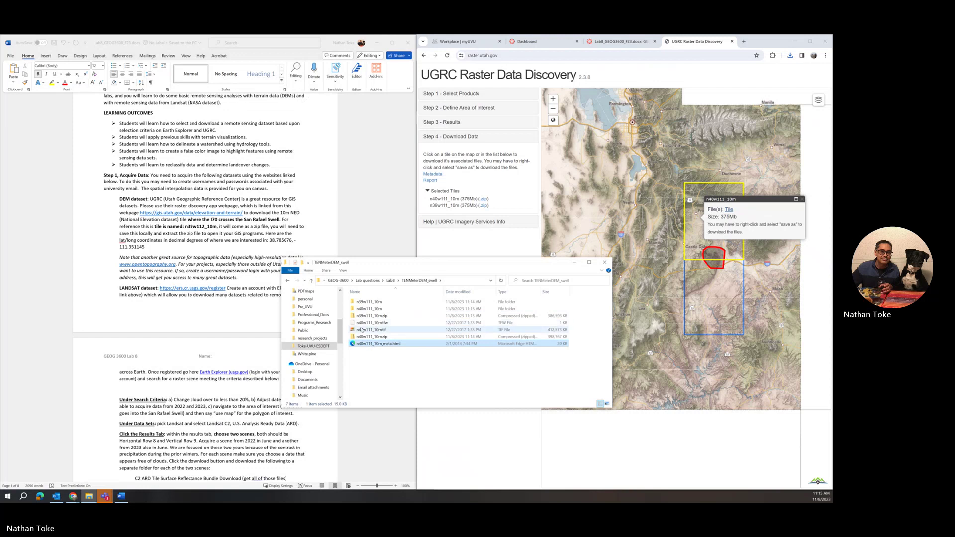
{"action": "left_click", "coordinate": [374, 324], "text": "ctrl"}
{"action": "left_click_drag", "start_coordinate": [374, 326], "coordinate": [370, 309]}
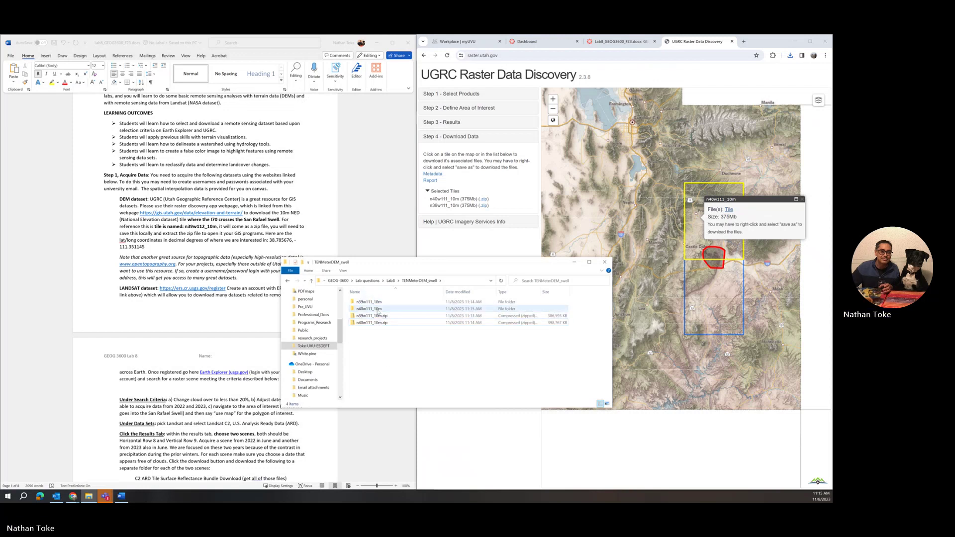
{"action": "left_click", "coordinate": [379, 311]}
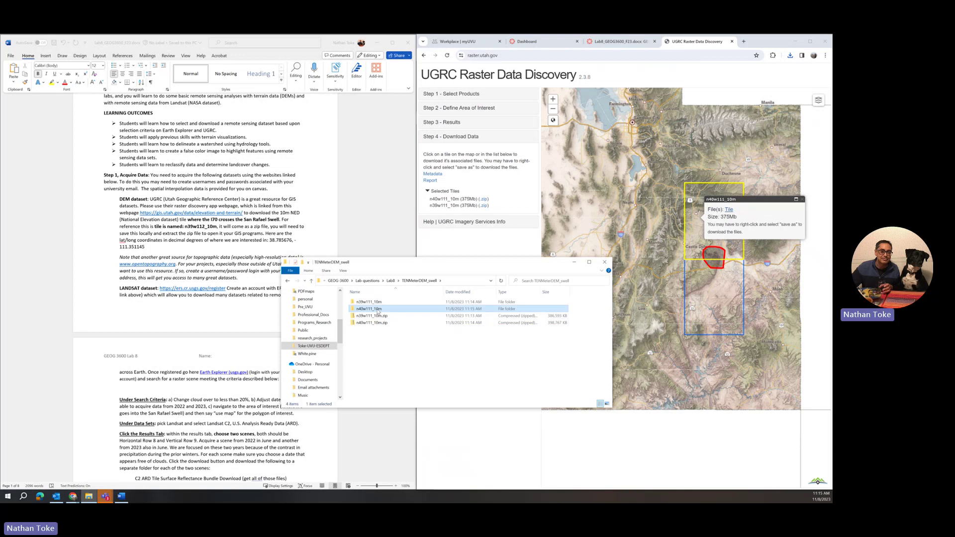
{"action": "double_click", "coordinate": [379, 311]}
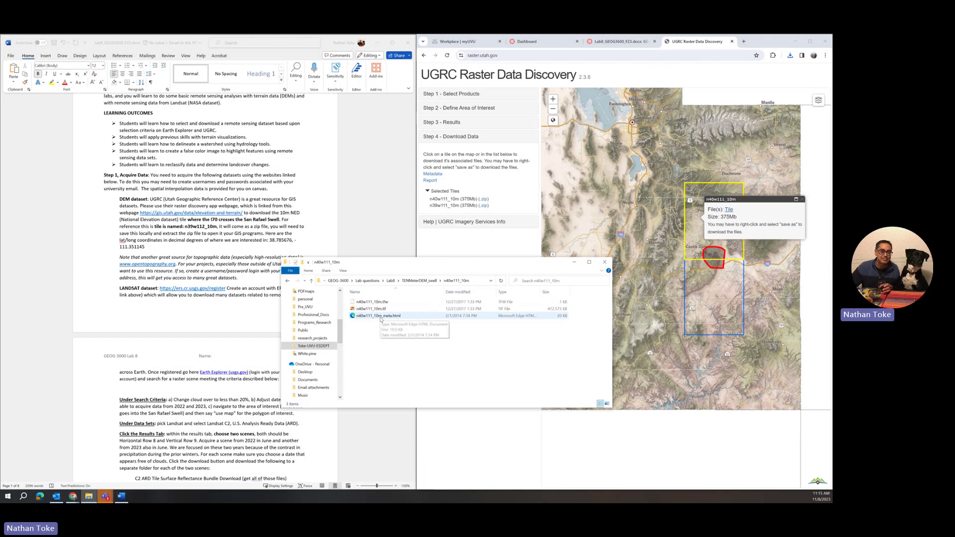
{"action": "left_click", "coordinate": [429, 282]}
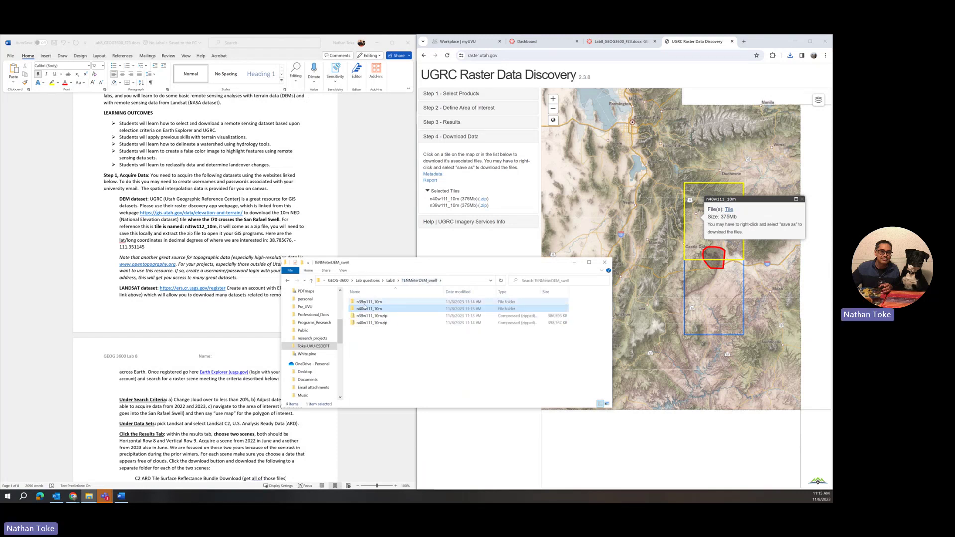
Select and delete the two downloaded DEM zip files
{"action": "left_click", "coordinate": [382, 346]}
{"action": "left_click_drag", "start_coordinate": [383, 346], "coordinate": [362, 320]}
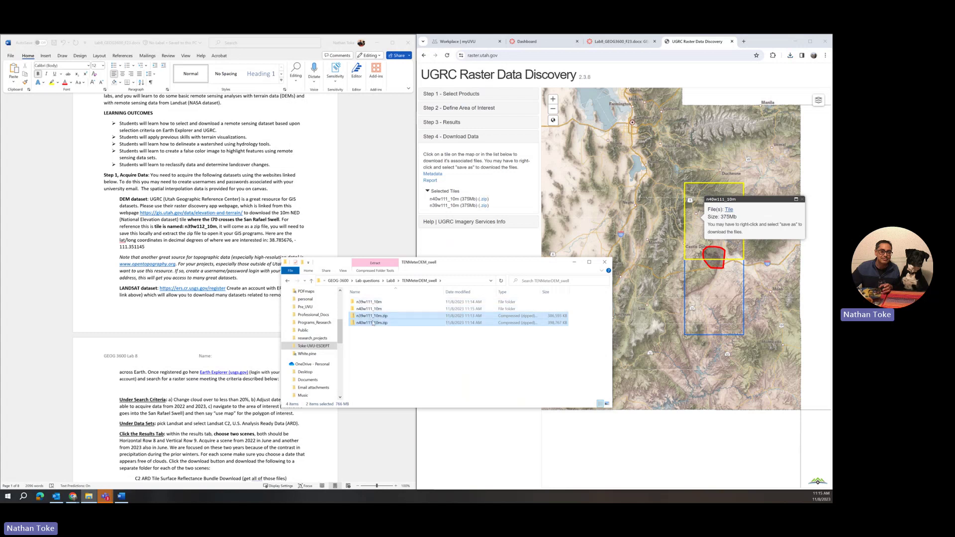
{"action": "left_click_drag", "start_coordinate": [377, 340], "coordinate": [369, 316]}
{"action": "right_click", "coordinate": [370, 326]}
{"action": "left_click", "coordinate": [392, 435]}
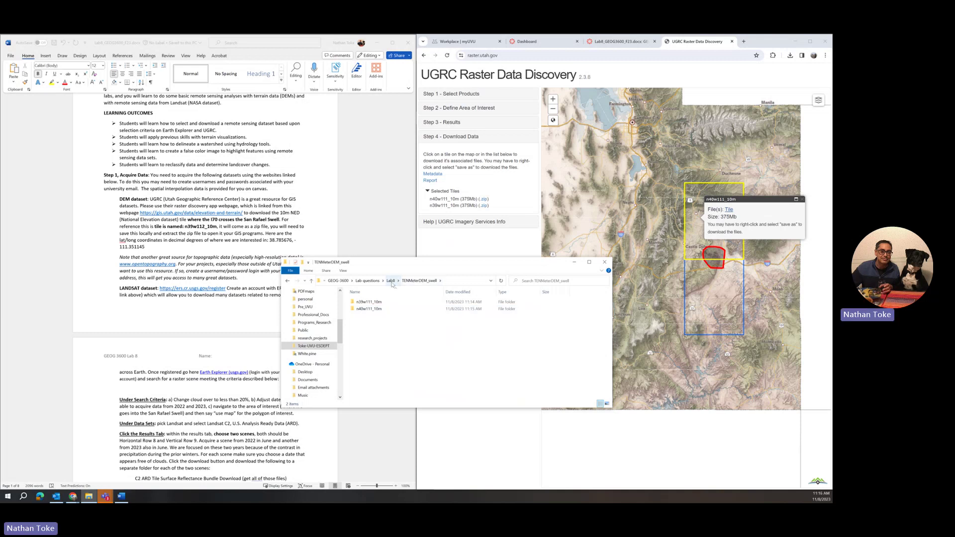
Check the contents of n39w111_10m, then return up to the Lab8 folder
{"action": "double_click", "coordinate": [369, 303]}
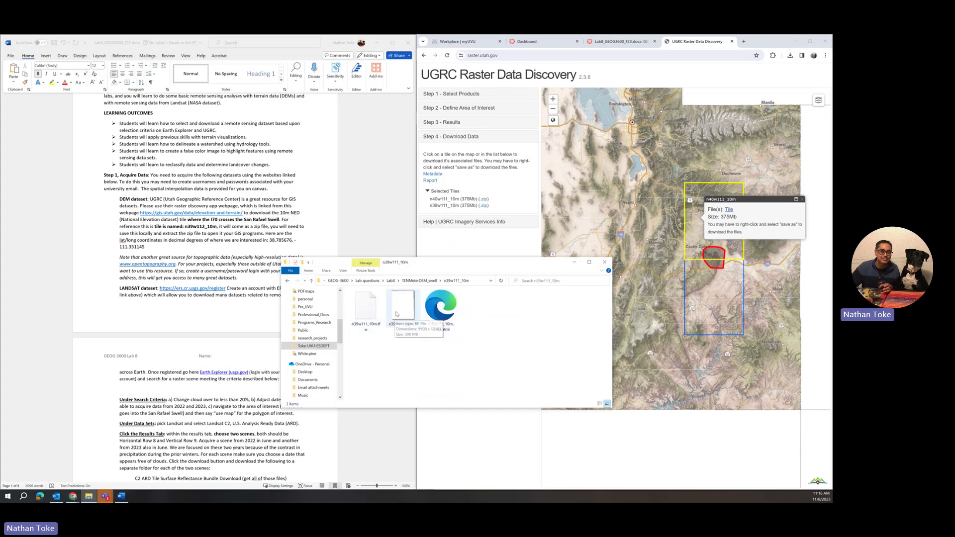
{"action": "left_click", "coordinate": [424, 282]}
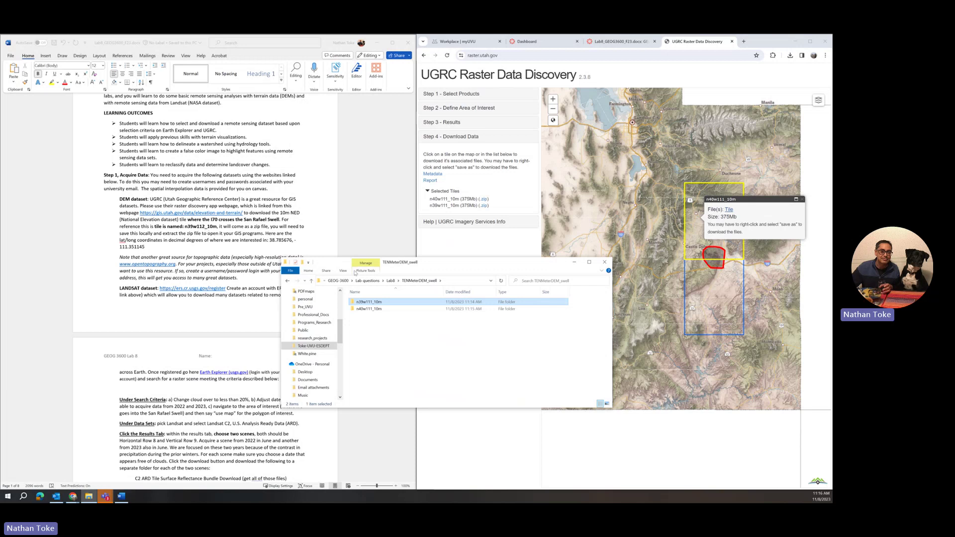
{"action": "left_click", "coordinate": [391, 281]}
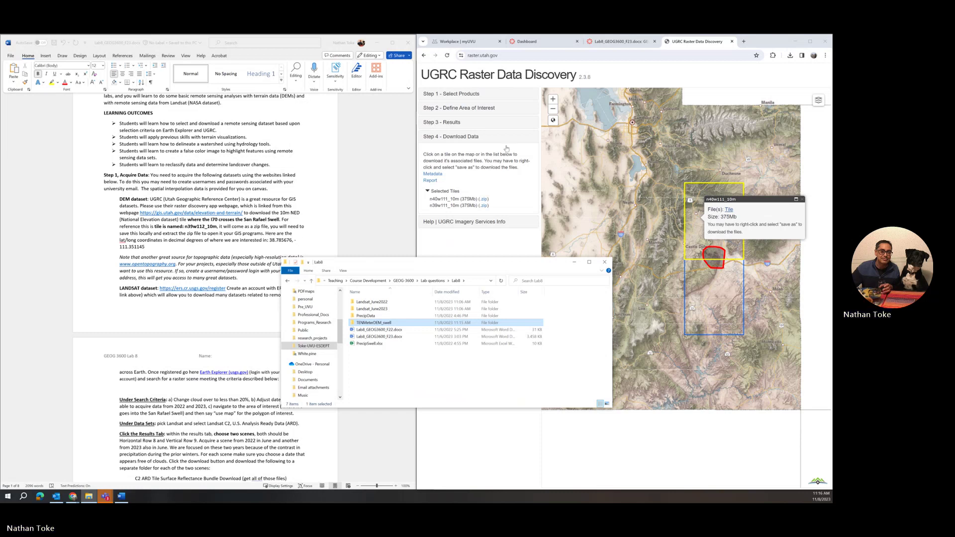
Open the Lab8_GEOG3600_F23.docx preview in Canvas and scroll to the LANDSAT dataset paragraph
{"action": "left_click", "coordinate": [589, 42]}
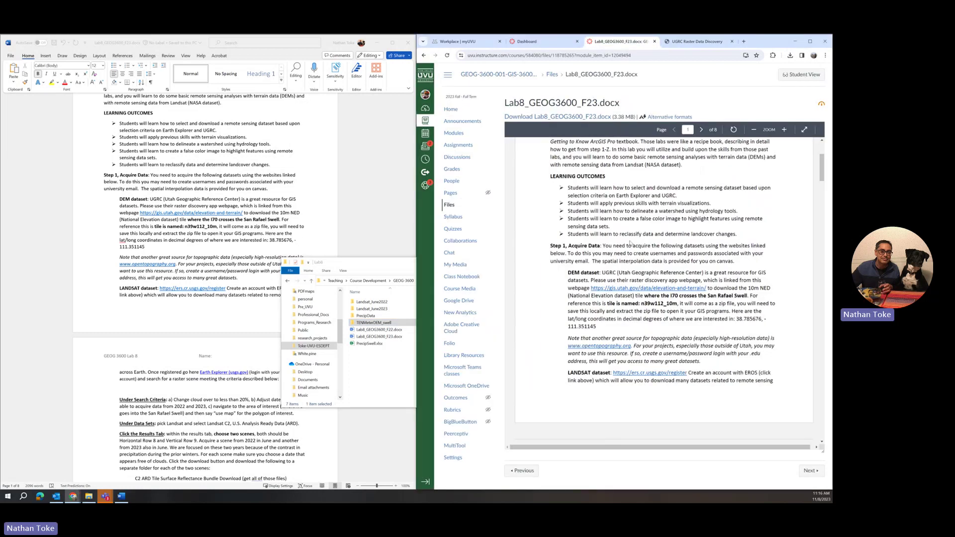
{"action": "scroll", "coordinate": [629, 255], "scroll_direction": "down", "scroll_amount": 3}
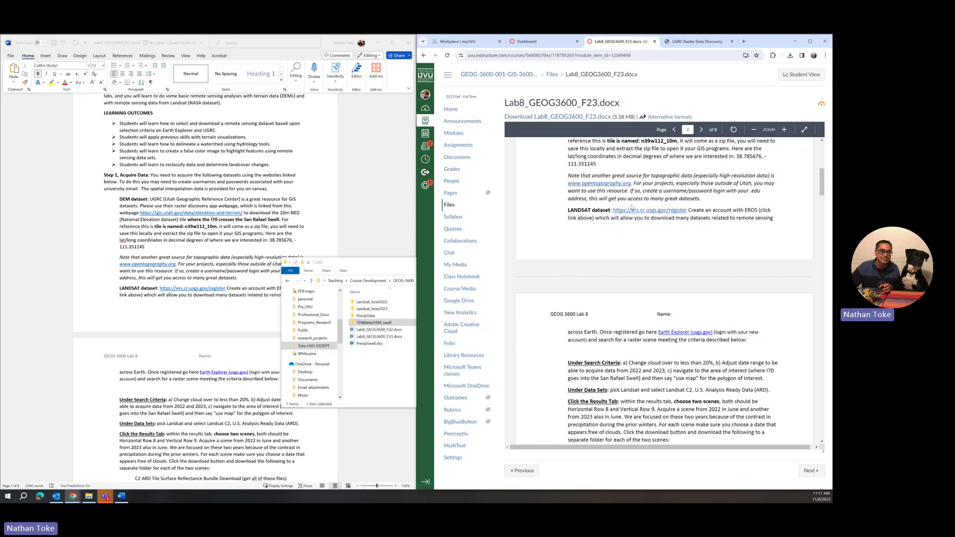
{"action": "scroll", "coordinate": [632, 207], "scroll_direction": "down", "scroll_amount": 3}
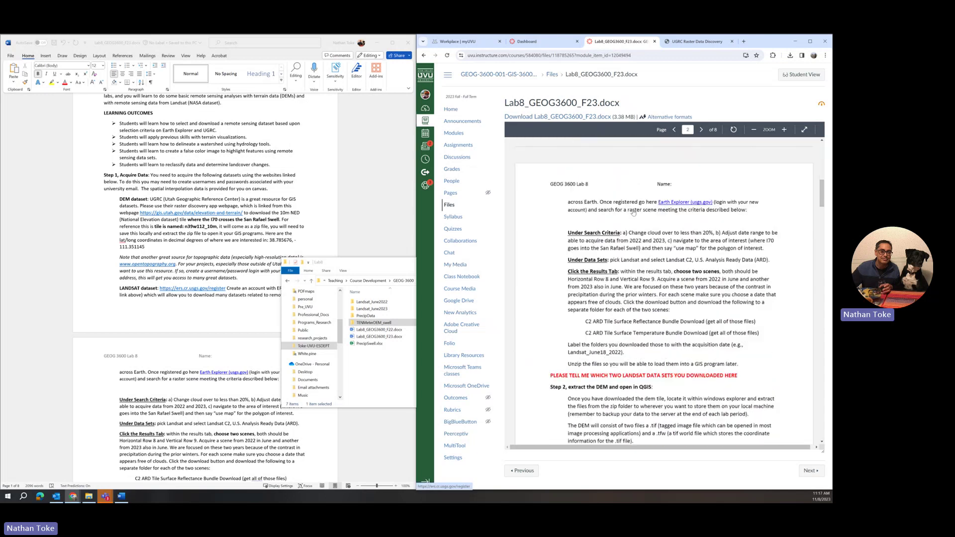
{"action": "scroll", "coordinate": [634, 212], "scroll_direction": "down", "scroll_amount": 3}
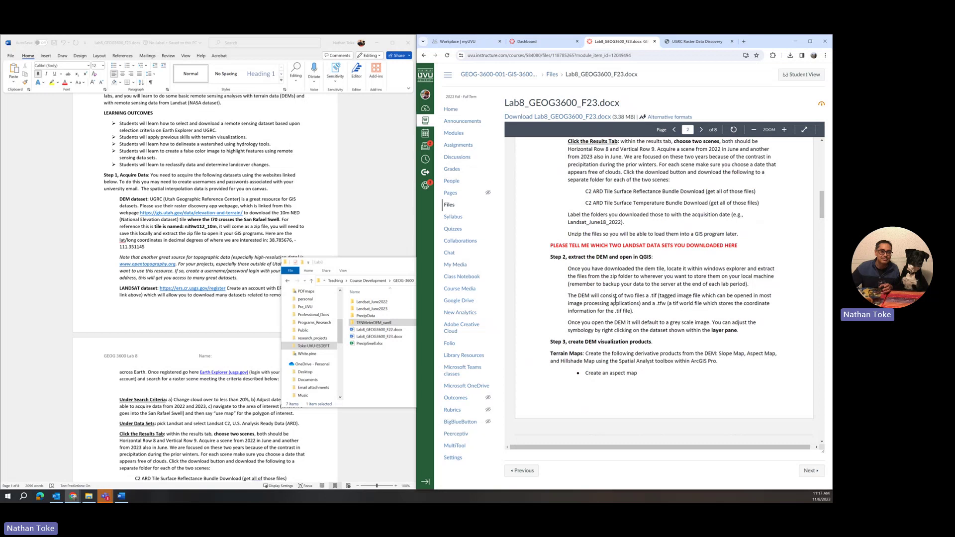
{"action": "scroll", "coordinate": [609, 343], "scroll_direction": "up", "scroll_amount": 7}
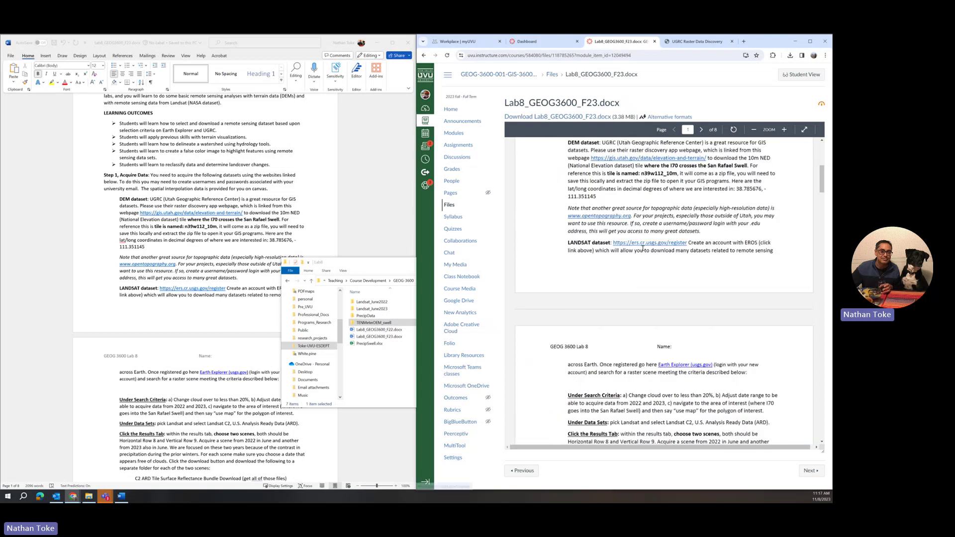
Open EarthExplorer from the lab link and submit its sign-in form
{"action": "left_click", "coordinate": [684, 366]}
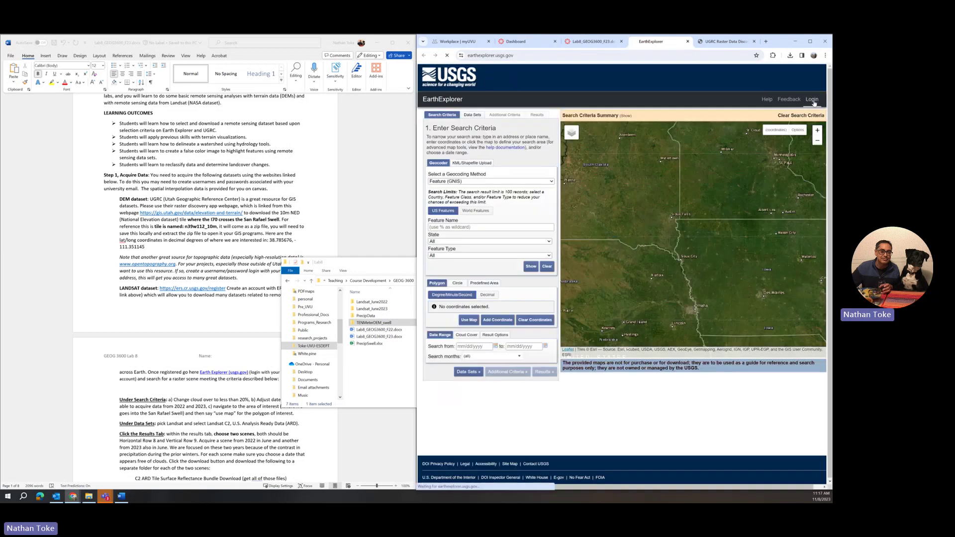
{"action": "left_click", "coordinate": [813, 101]}
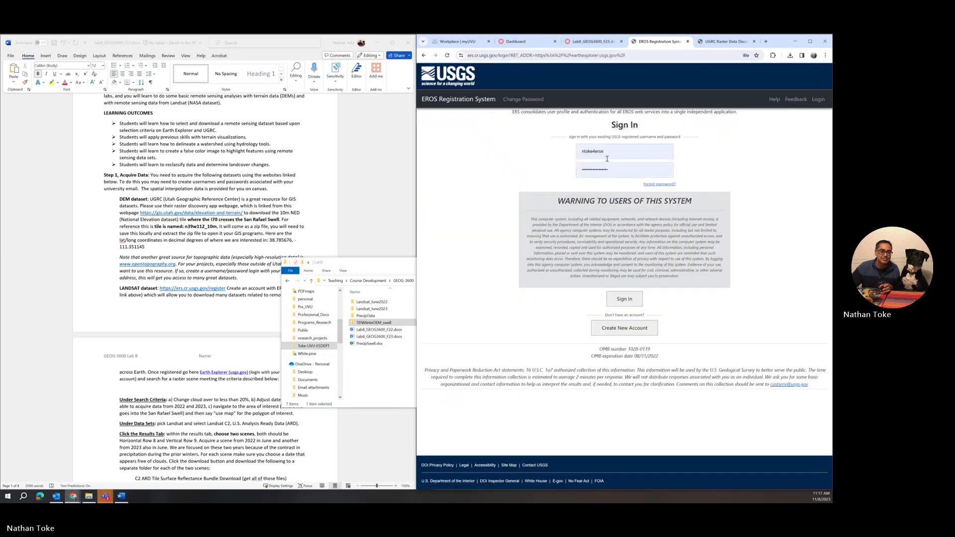
{"action": "left_click", "coordinate": [625, 299]}
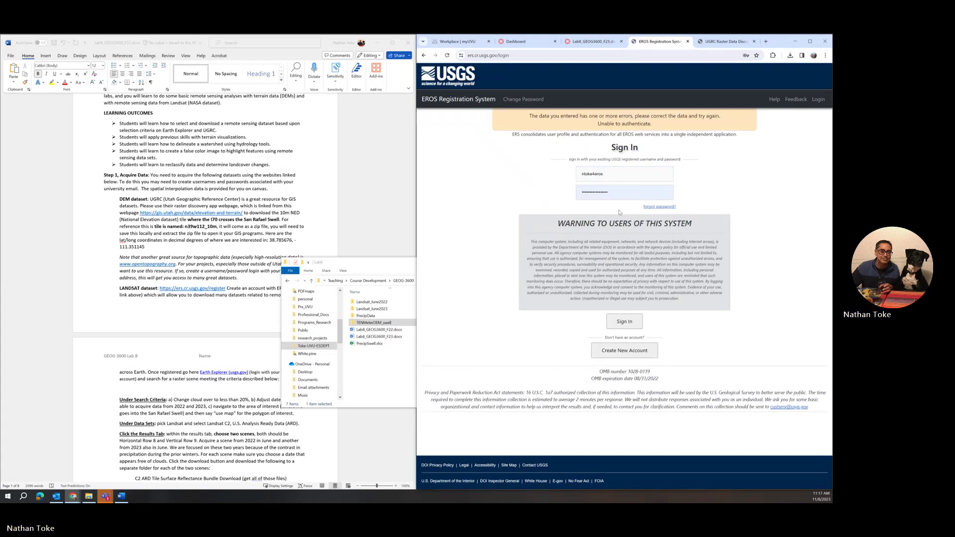
Re-enter the account password and resubmit the sign-in form
{"action": "double_click", "coordinate": [619, 195]}
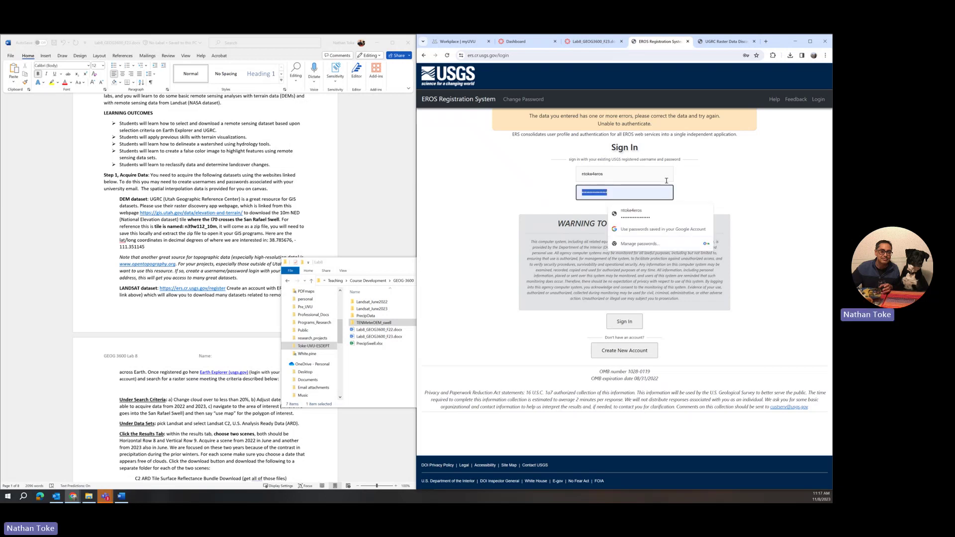
{"action": "type", "text": "****"}
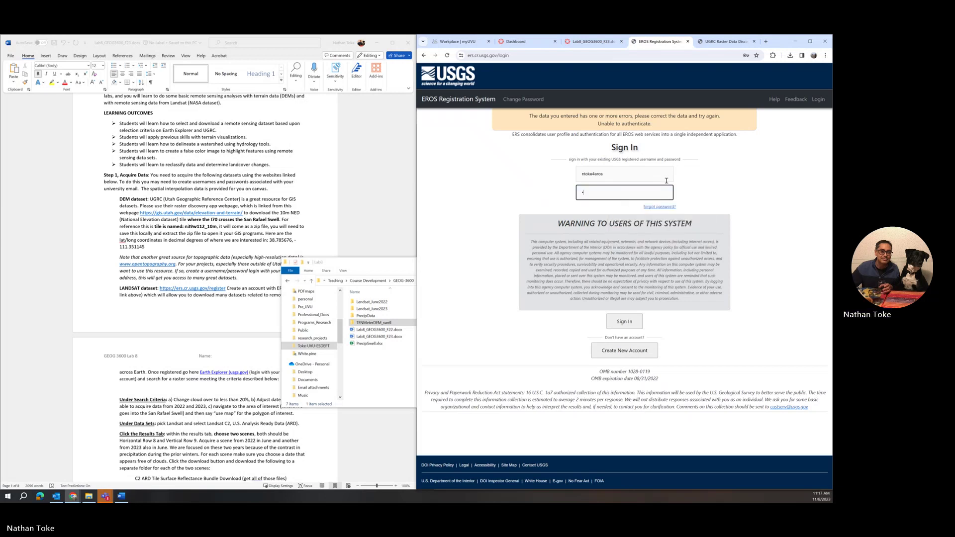
{"action": "type", "text": "**"}
{"action": "key", "text": "Return"}
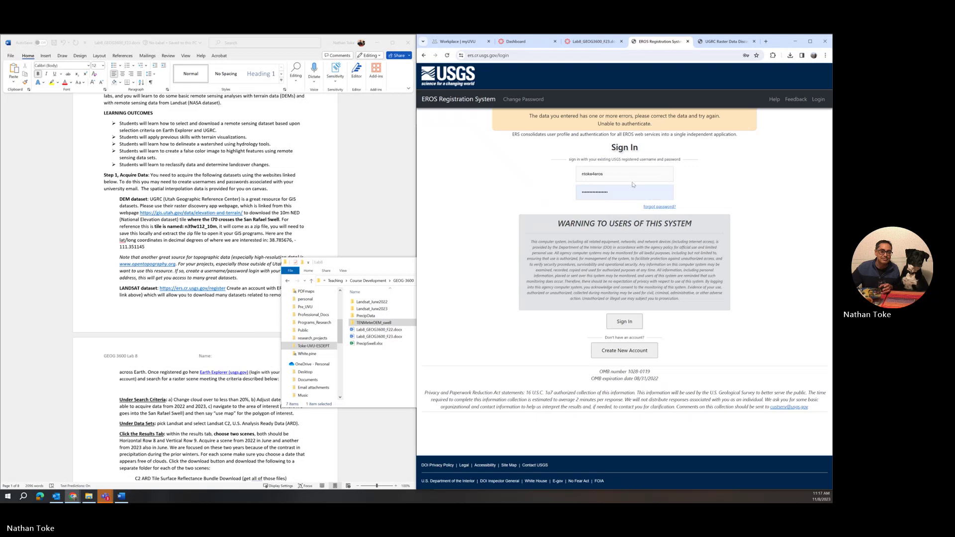
{"action": "left_click", "coordinate": [634, 186]}
{"action": "type", "text": "******"}
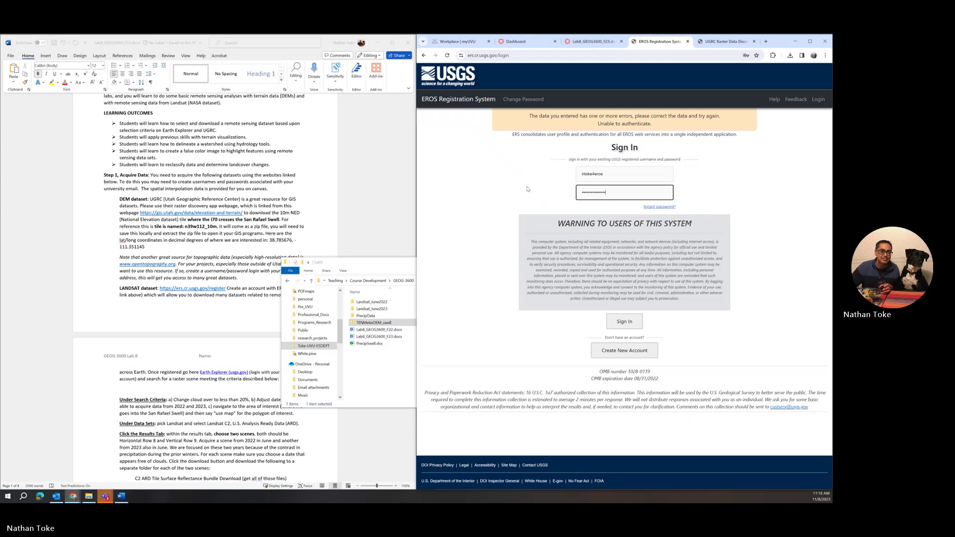
{"action": "key", "text": "Return"}
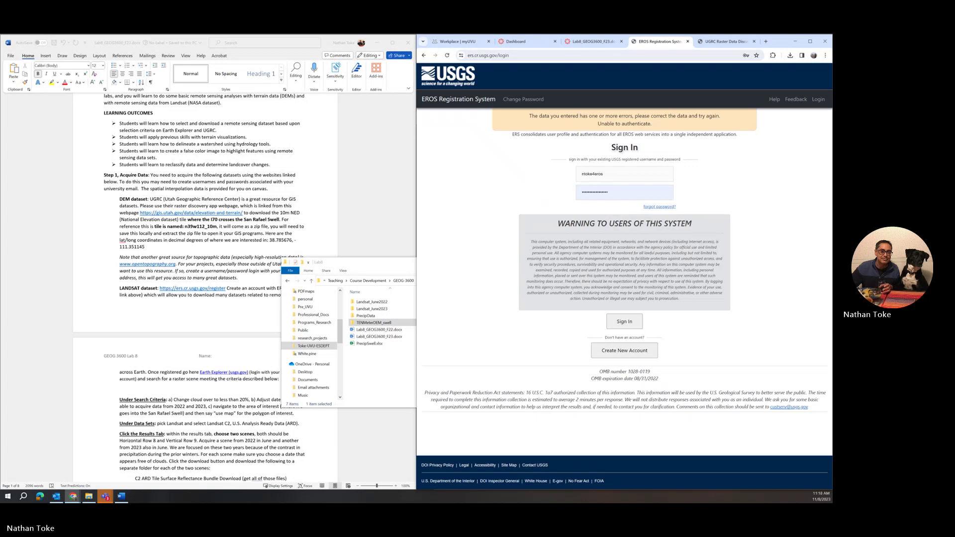
{"action": "double_click", "coordinate": [622, 194]}
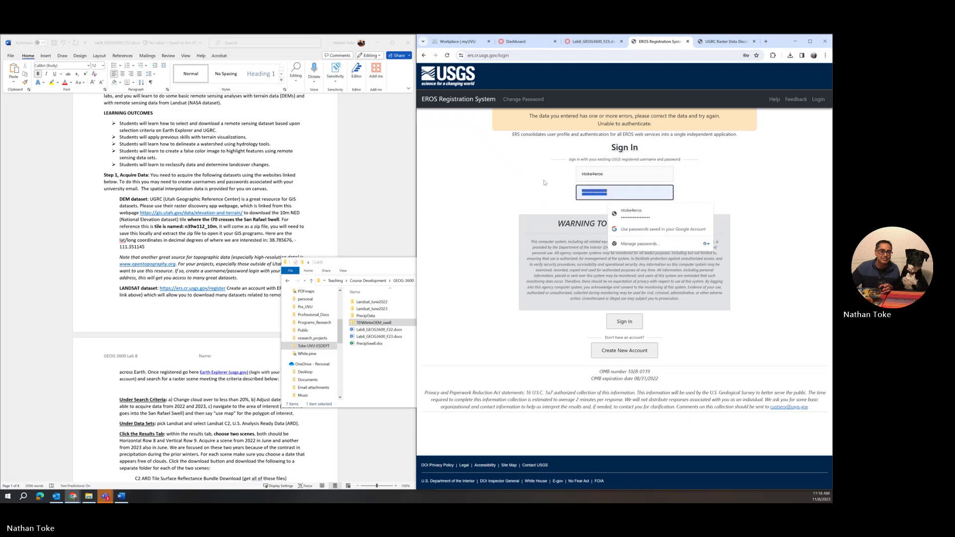
{"action": "type", "text": "****"}
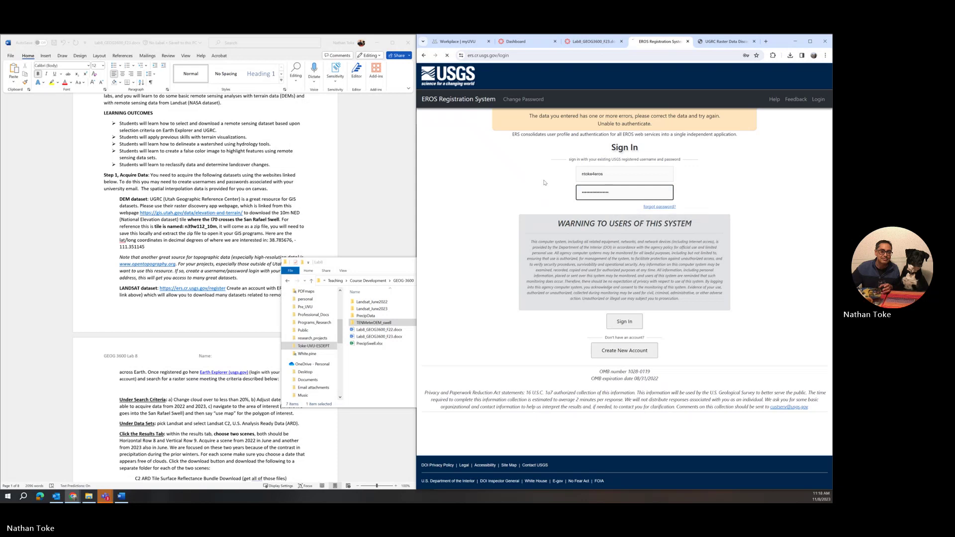
Retype the password, pass the 'I'm not a robot' check and sign in
{"action": "left_click", "coordinate": [545, 183]}
{"action": "left_click", "coordinate": [584, 214]}
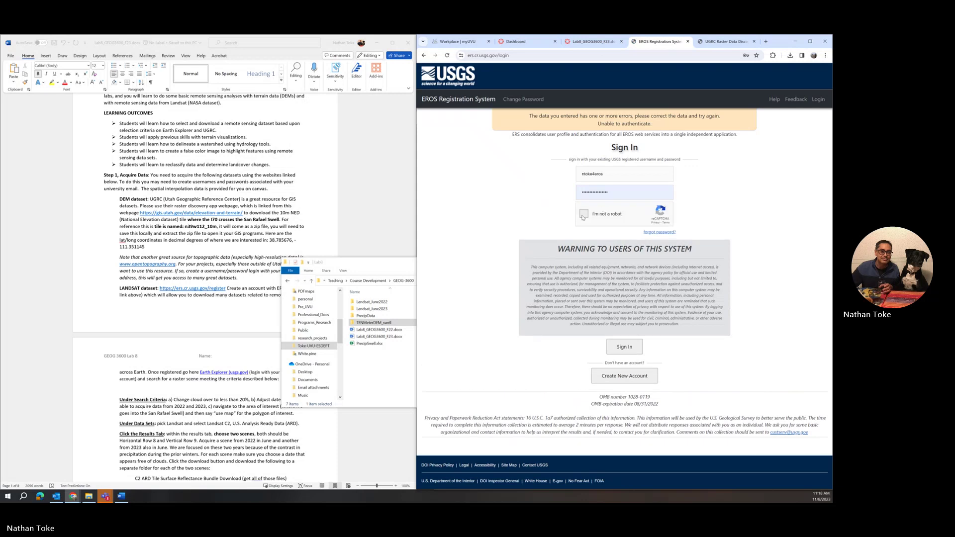
{"action": "left_click", "coordinate": [631, 352]}
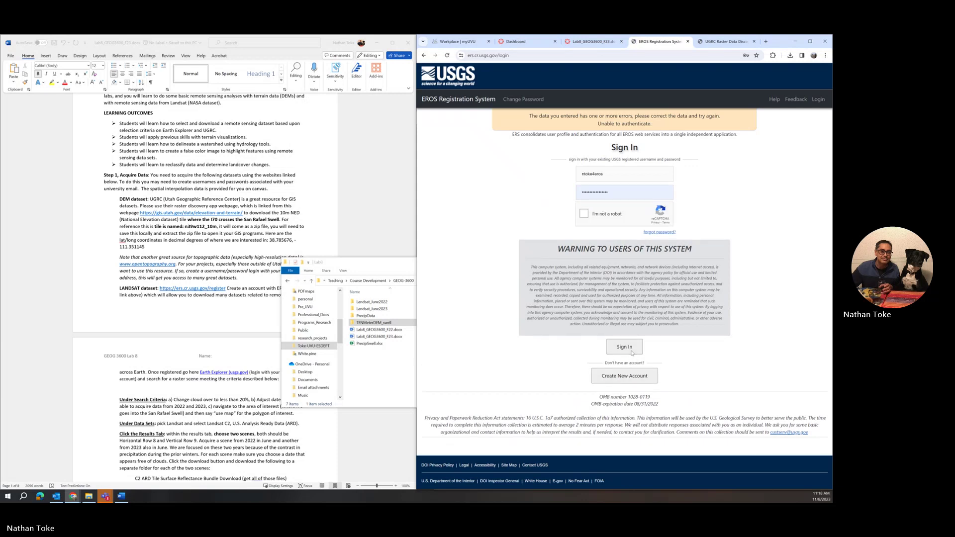
{"action": "double_click", "coordinate": [622, 194]}
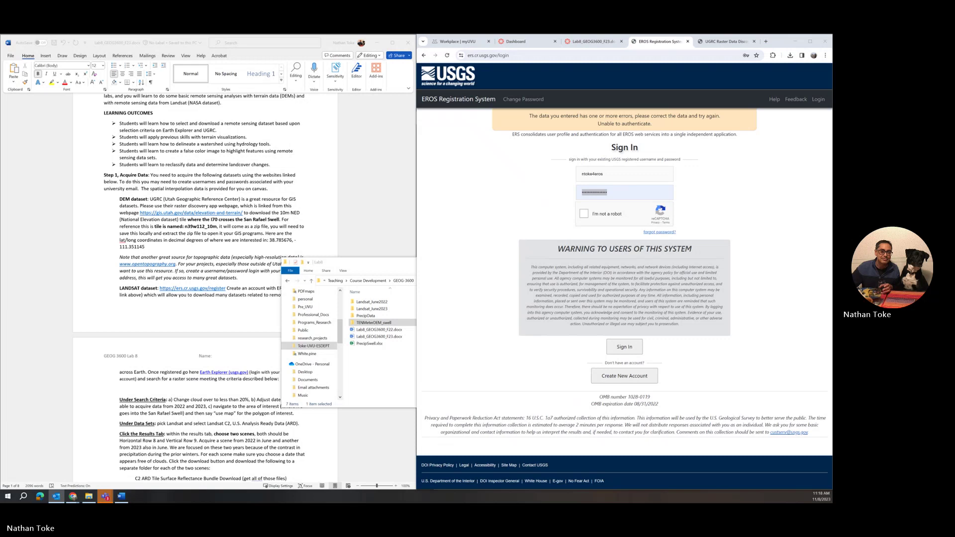
{"action": "left_click", "coordinate": [604, 197]}
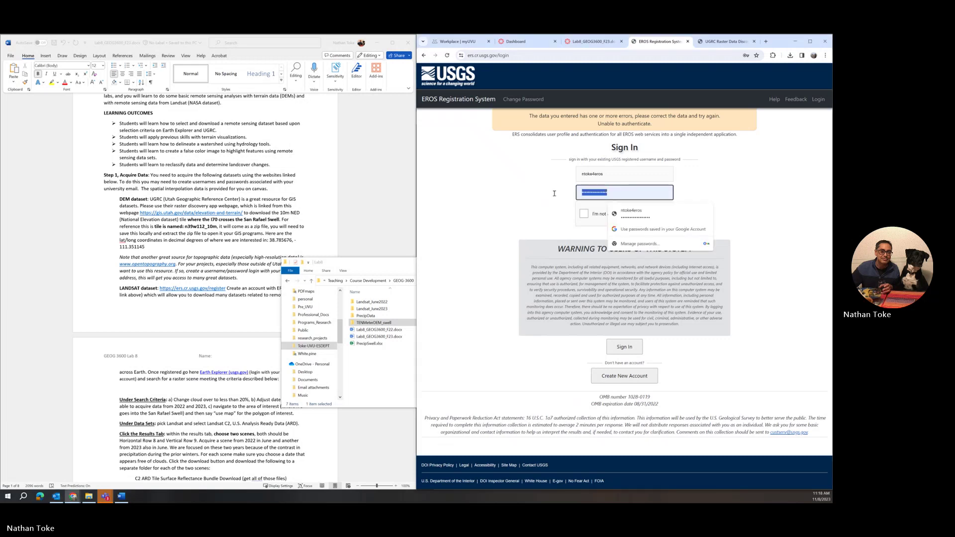
{"action": "type", "text": "n"}
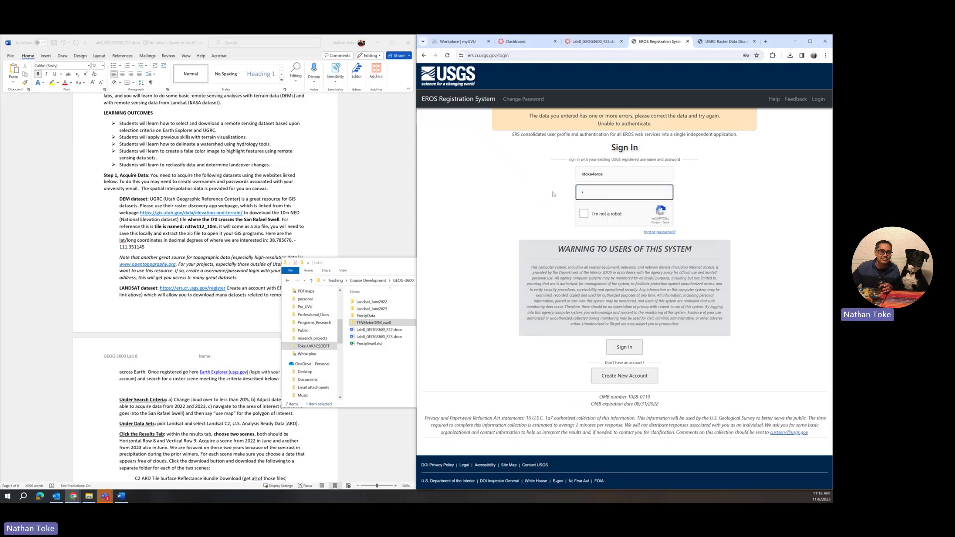
{"action": "type", "text": "••••"}
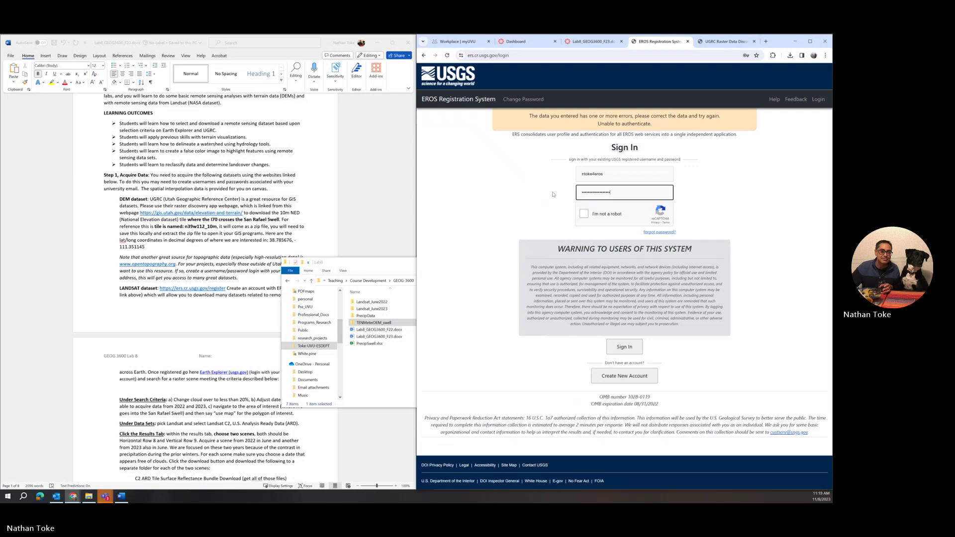
{"action": "left_click", "coordinate": [584, 214]}
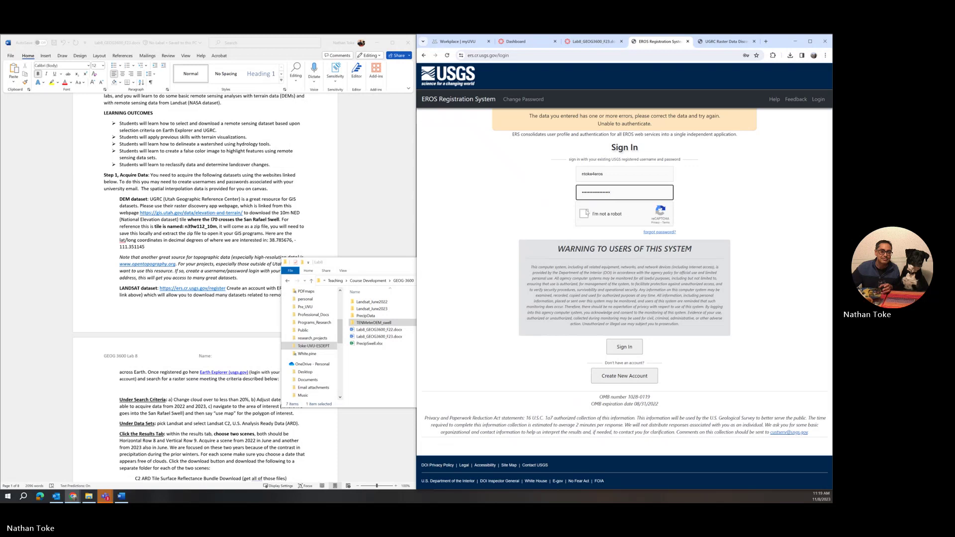
{"action": "left_click", "coordinate": [627, 348]}
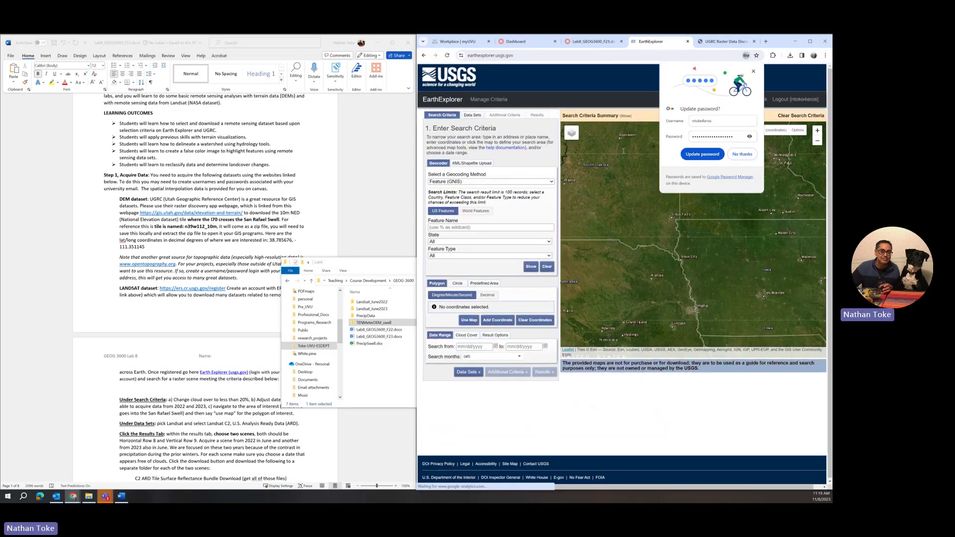
Accept Chrome's password update and copy 38.785676, -111.351145 from the lab document
{"action": "left_click", "coordinate": [715, 155]}
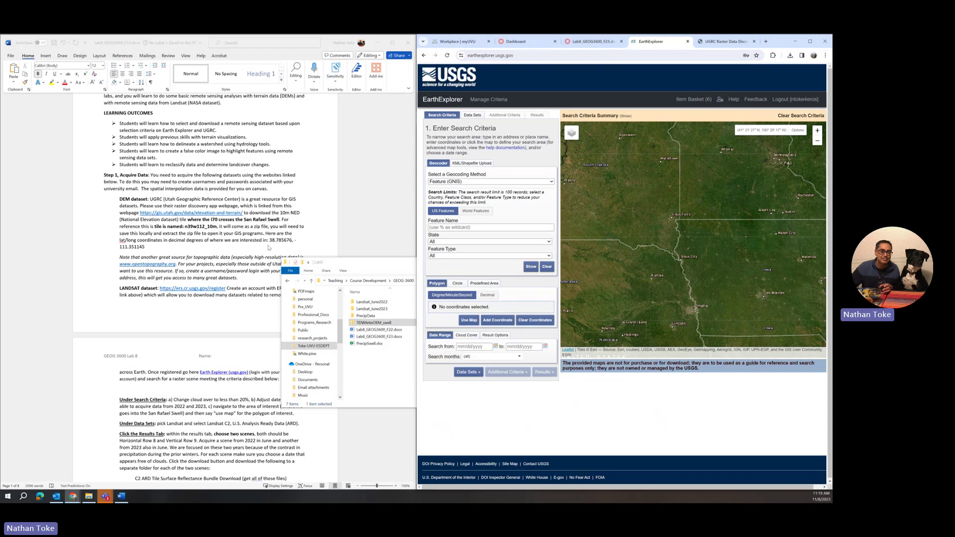
{"action": "left_click", "coordinate": [271, 239]}
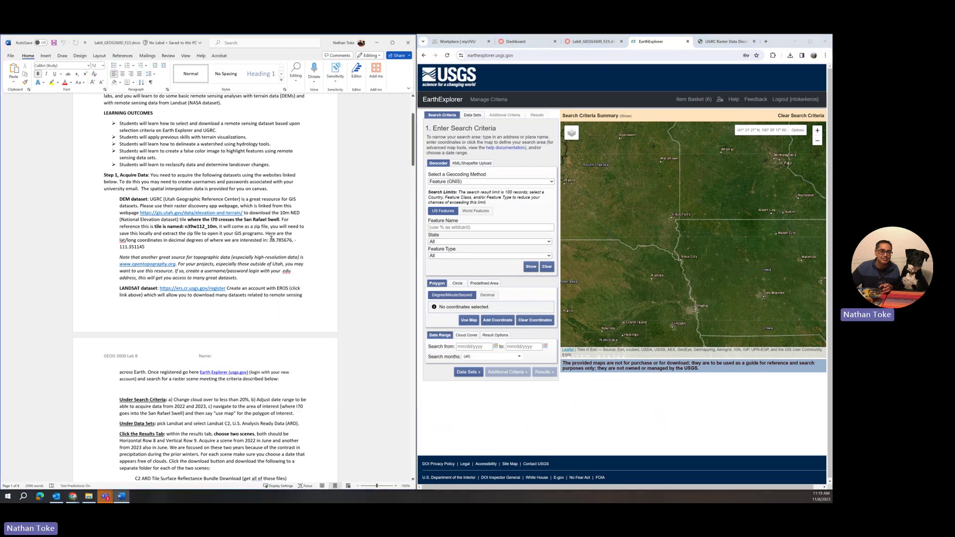
{"action": "left_click_drag", "start_coordinate": [269, 240], "coordinate": [145, 248]}
{"action": "right_click", "coordinate": [274, 245]}
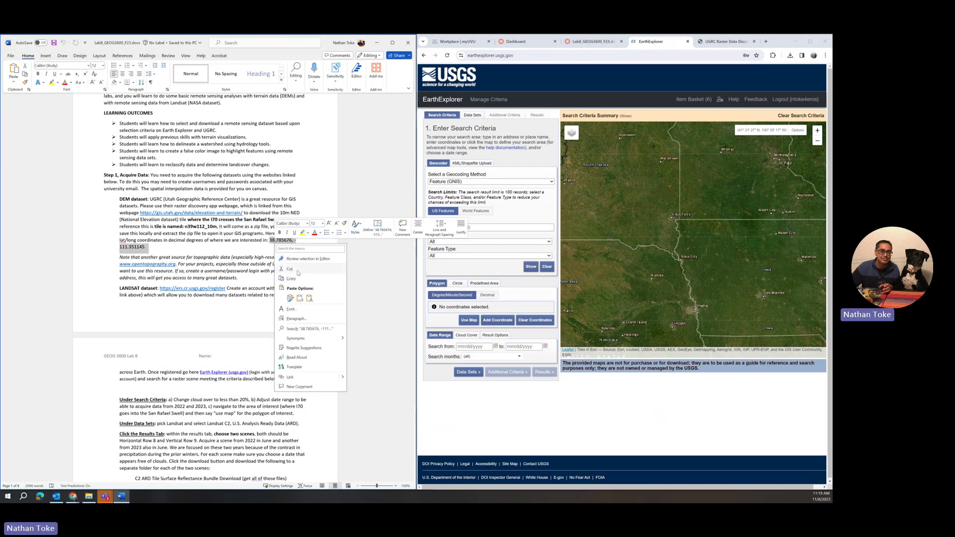
{"action": "left_click", "coordinate": [305, 271]}
{"action": "left_click", "coordinate": [465, 308]}
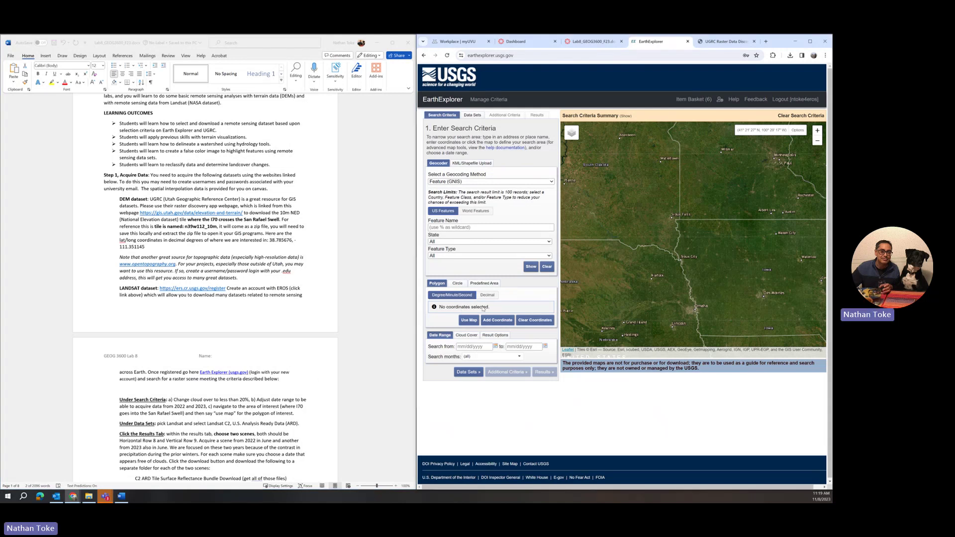
Switch coordinate entry to decimal degrees and open a new coordinate form
{"action": "left_click", "coordinate": [490, 322]}
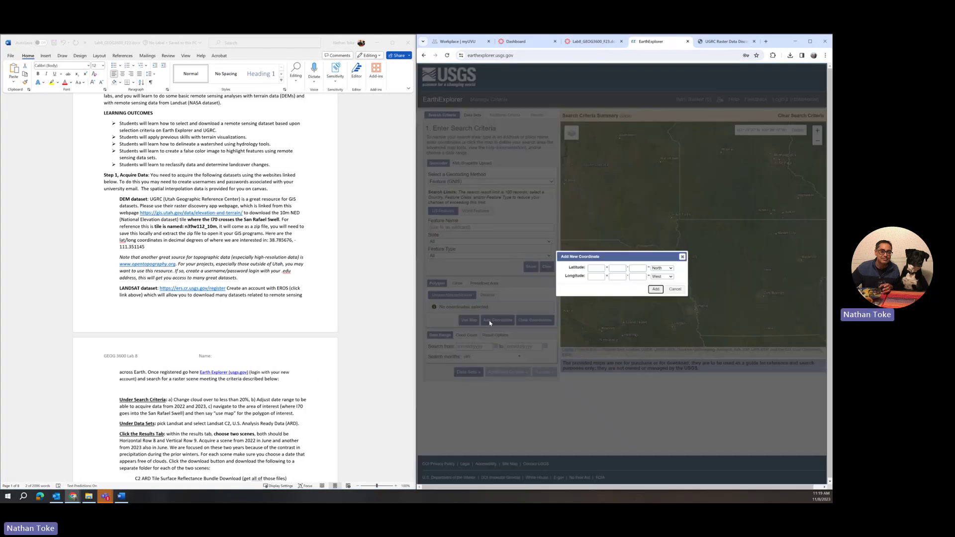
{"action": "left_click", "coordinate": [598, 270]}
{"action": "left_click", "coordinate": [683, 256]}
{"action": "left_click", "coordinate": [487, 299]}
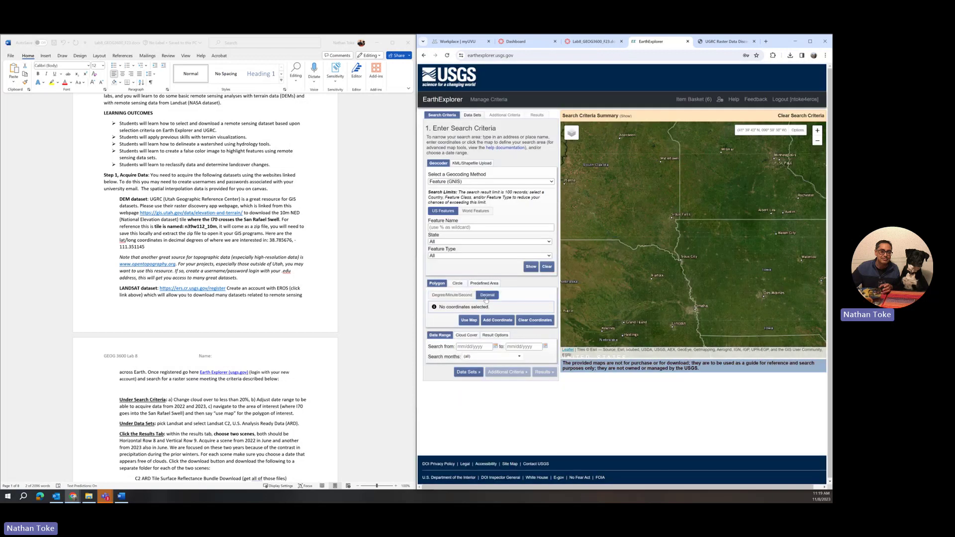
{"action": "left_click", "coordinate": [490, 320]}
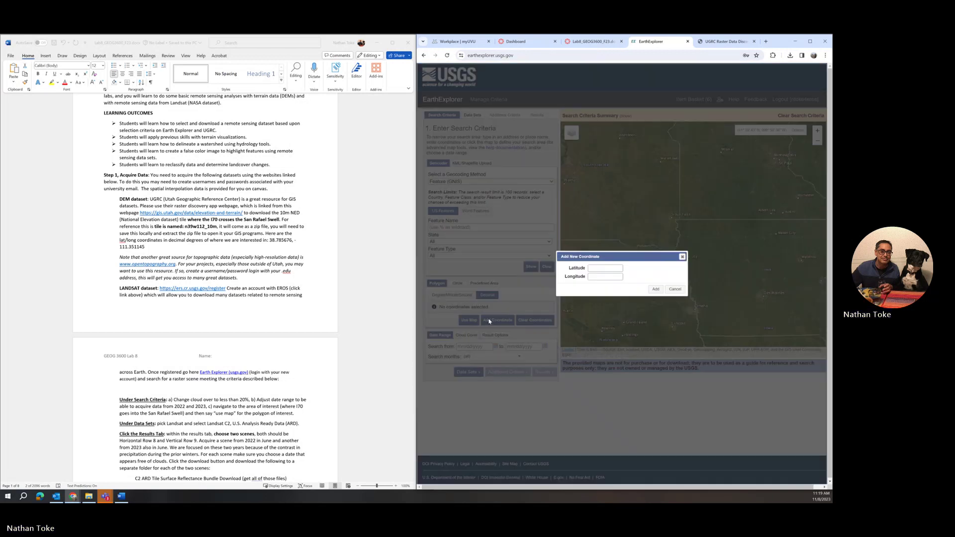
Enter latitude 38.785676 and longitude -111.351145 and add the coordinate
{"action": "right_click", "coordinate": [592, 270]}
{"action": "left_click", "coordinate": [605, 334]}
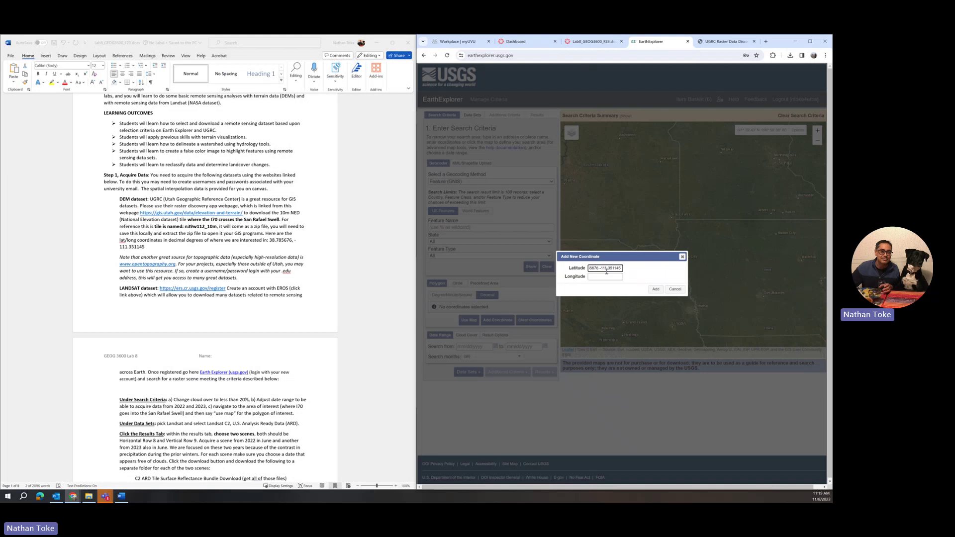
{"action": "left_click_drag", "start_coordinate": [599, 268], "coordinate": [668, 270]}
{"action": "right_click", "coordinate": [605, 271]}
{"action": "left_click", "coordinate": [619, 294]}
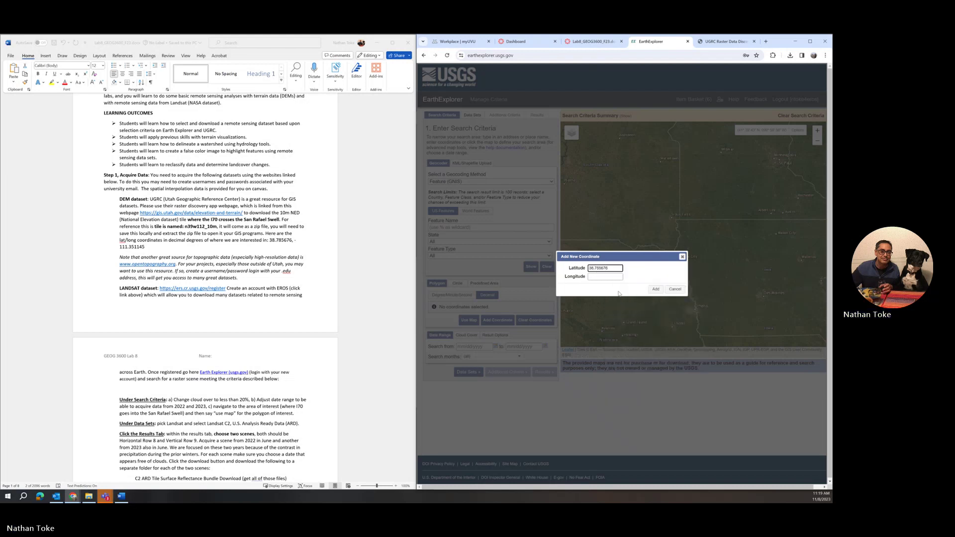
{"action": "left_click", "coordinate": [594, 276]}
{"action": "right_click", "coordinate": [593, 277]}
{"action": "left_click", "coordinate": [604, 341]}
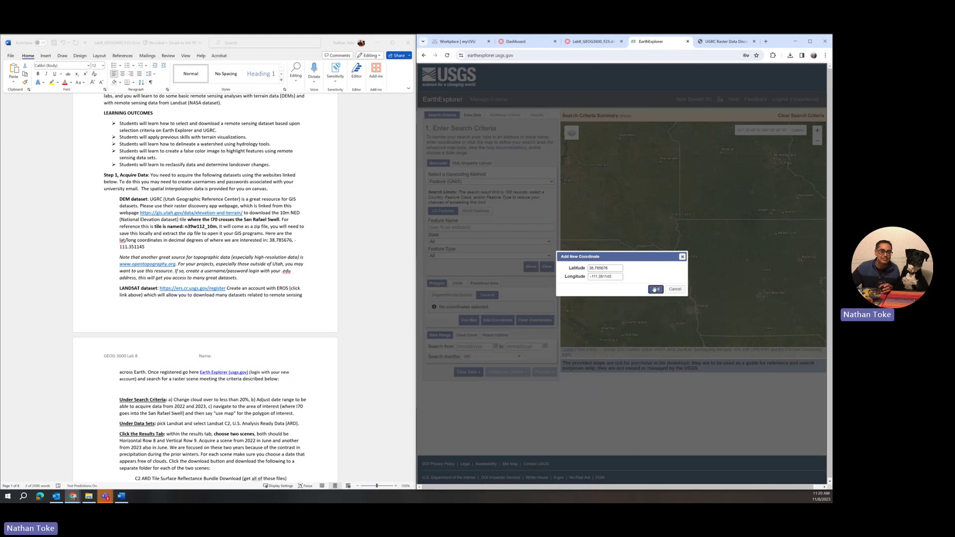
{"action": "left_click", "coordinate": [654, 291]}
{"action": "scroll", "coordinate": [703, 233], "scroll_direction": "up", "scroll_amount": 2}
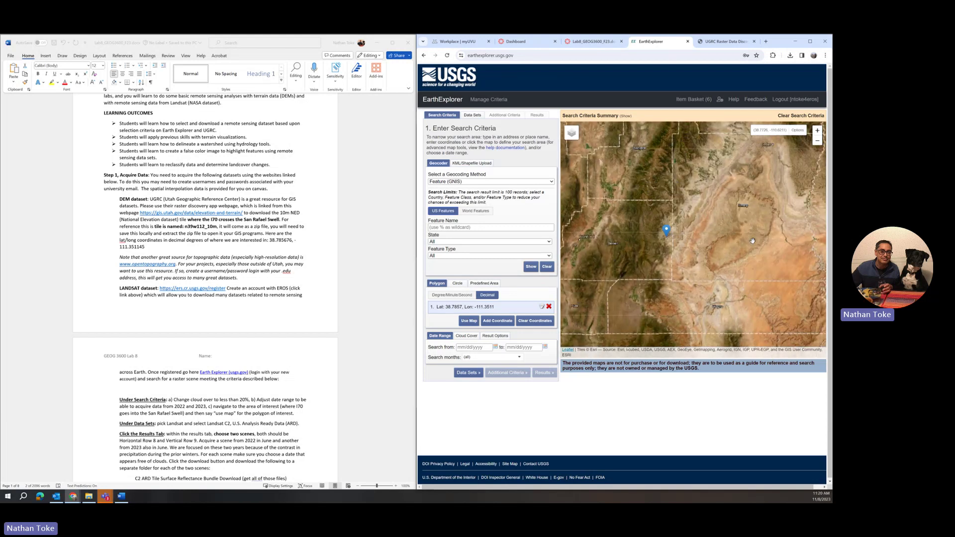
Pan and zoom the map to frame the terrain around the Lat 38.7857, Lon -111.3511 marker
{"action": "left_click_drag", "start_coordinate": [742, 254], "coordinate": [701, 258]}
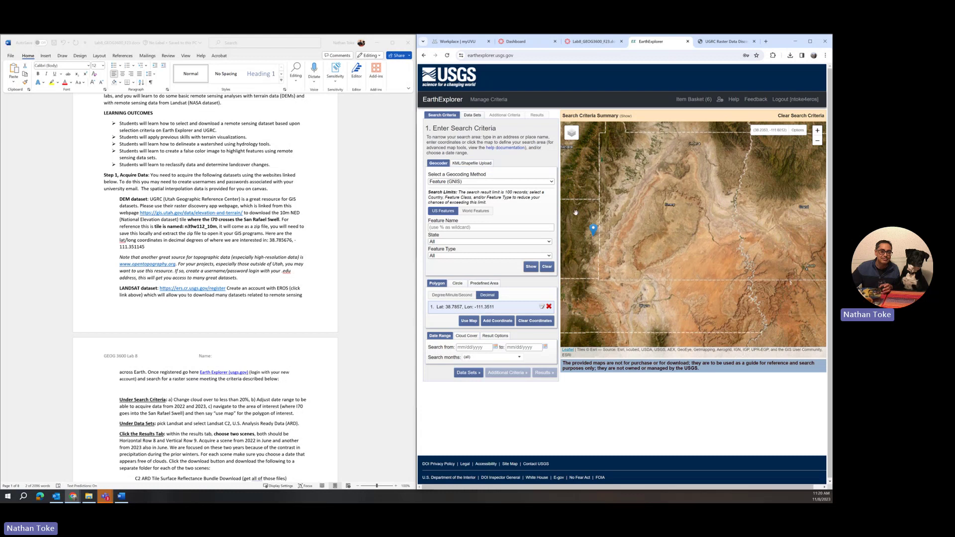
{"action": "left_click_drag", "start_coordinate": [608, 243], "coordinate": [654, 243]}
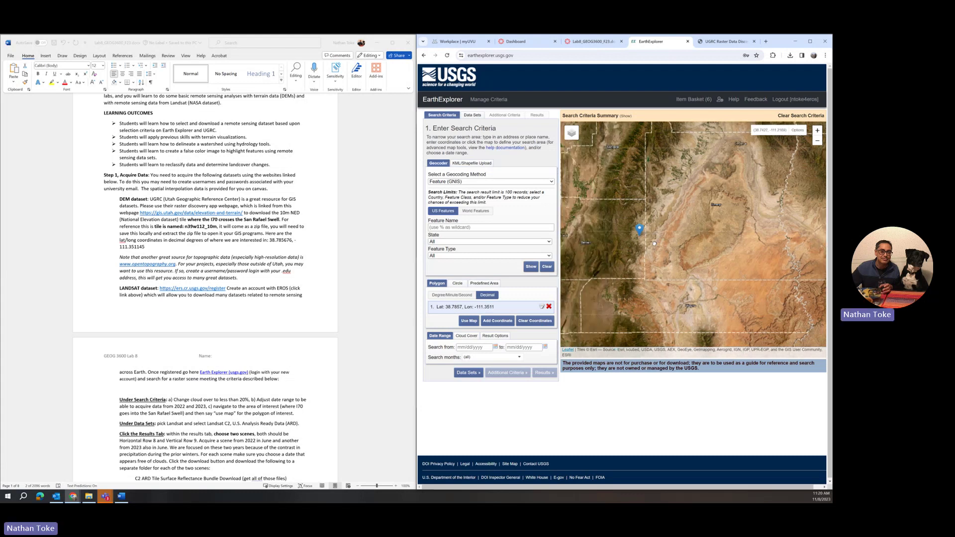
{"action": "scroll", "coordinate": [716, 240], "scroll_direction": "up", "scroll_amount": 2}
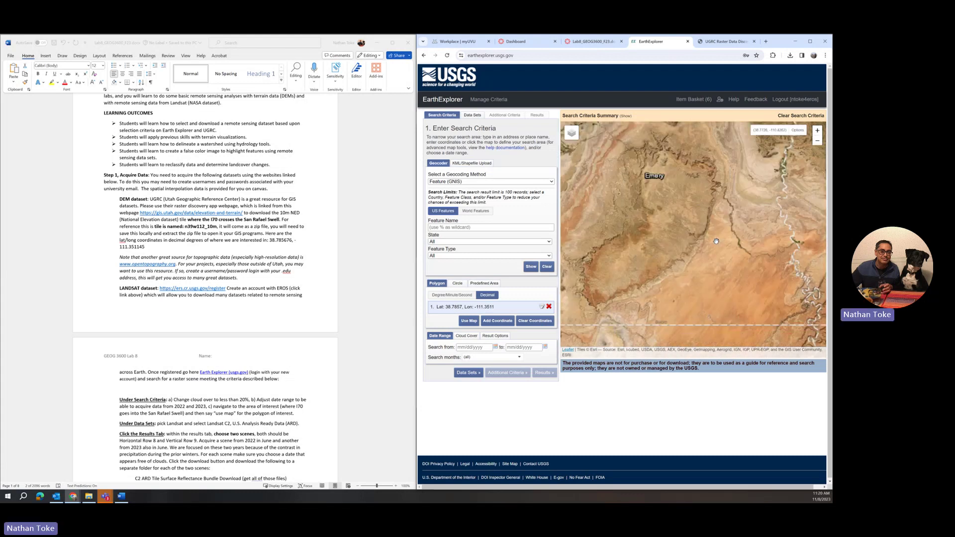
{"action": "scroll", "coordinate": [697, 246], "scroll_direction": "up", "scroll_amount": 2}
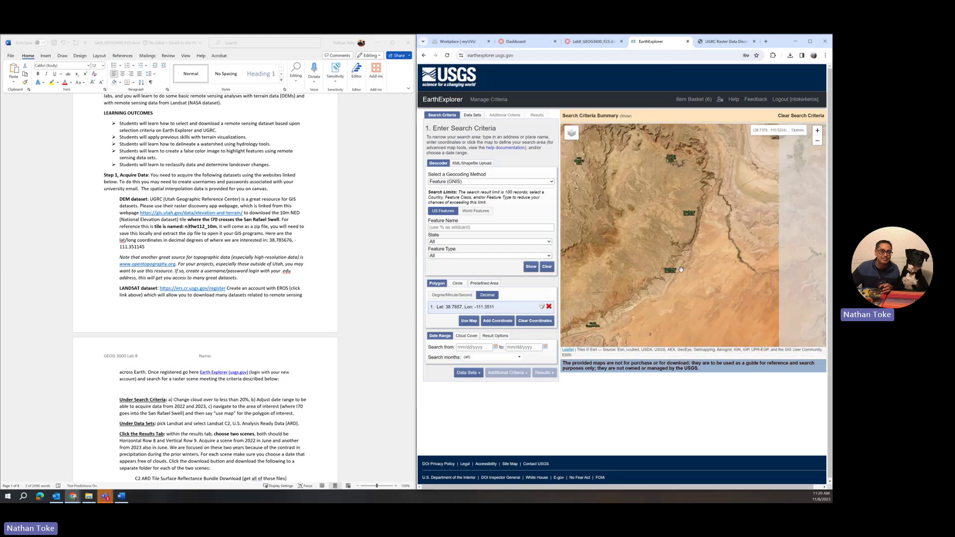
{"action": "scroll", "coordinate": [681, 270], "scroll_direction": "down", "scroll_amount": 2}
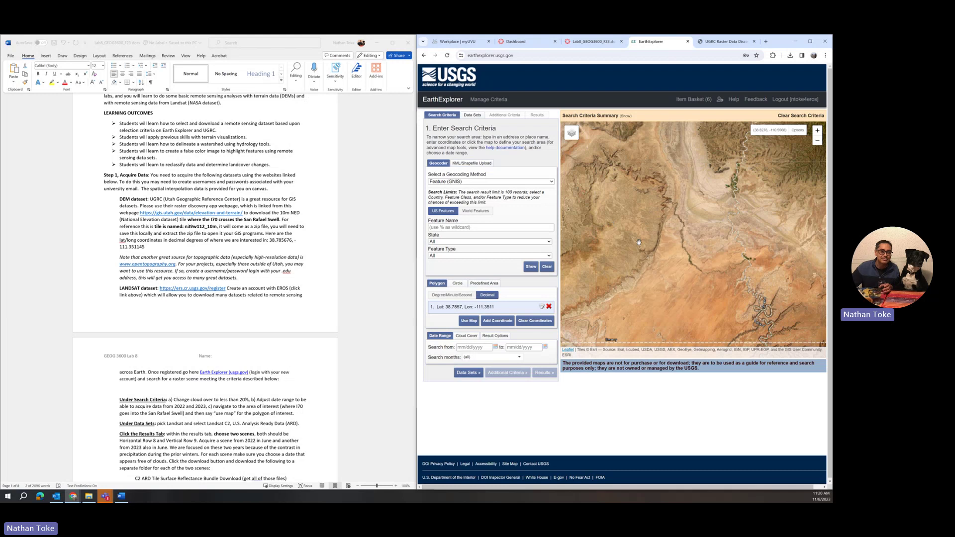
{"action": "scroll", "coordinate": [639, 242], "scroll_direction": "down", "scroll_amount": 2}
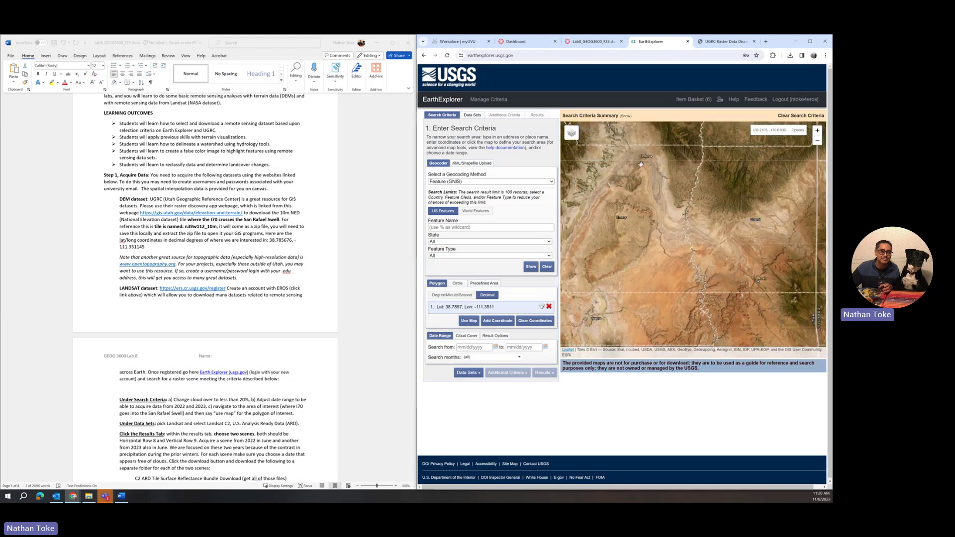
{"action": "mouse_move", "coordinate": [601, 263]}
{"action": "left_mouse_down"}
{"action": "mouse_move", "coordinate": [687, 254]}
{"action": "mouse_move", "coordinate": [685, 262]}
{"action": "left_mouse_up"}
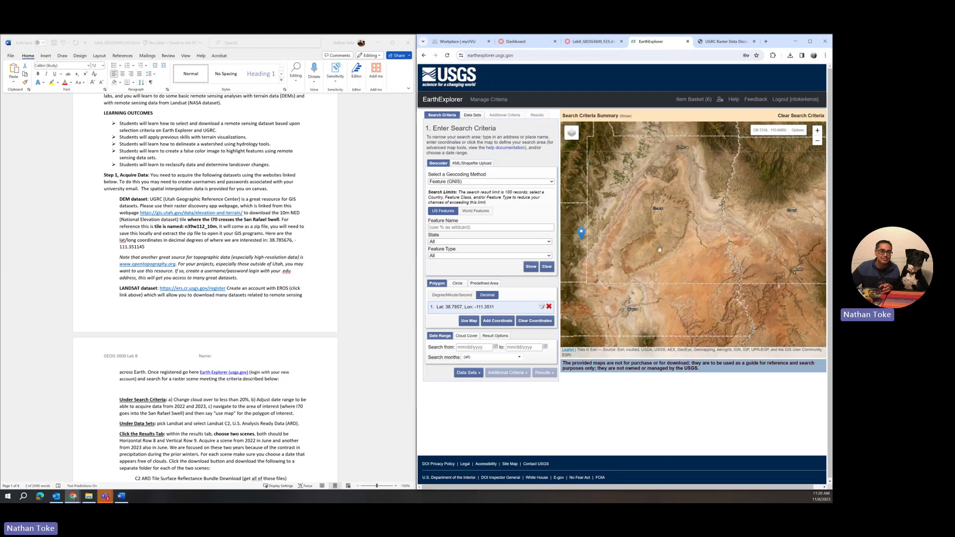
{"action": "scroll", "coordinate": [647, 244], "scroll_direction": "up", "scroll_amount": 1}
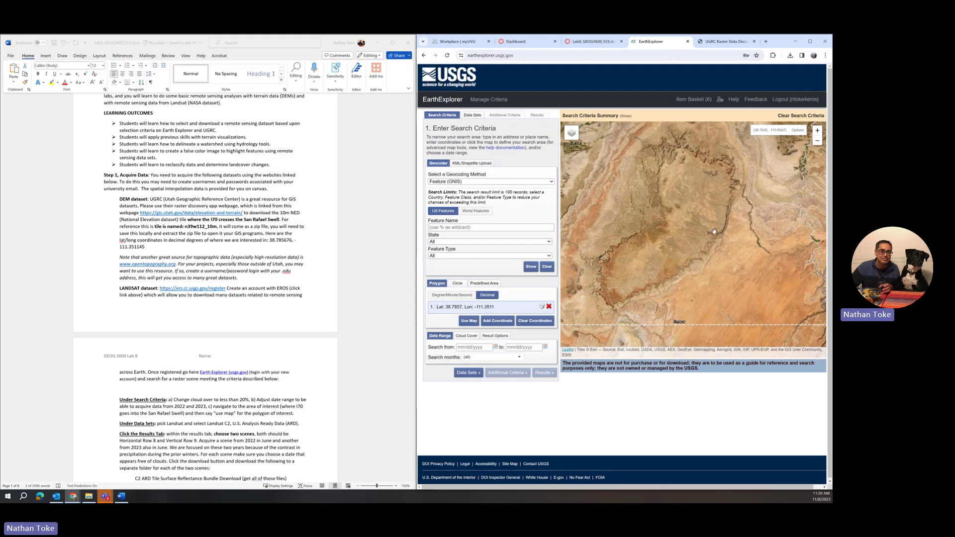
Use the map view as the polygon: Lat 38.3901–39.1684, Lon -111.1749 to -110.0543
{"action": "left_click", "coordinate": [468, 321]}
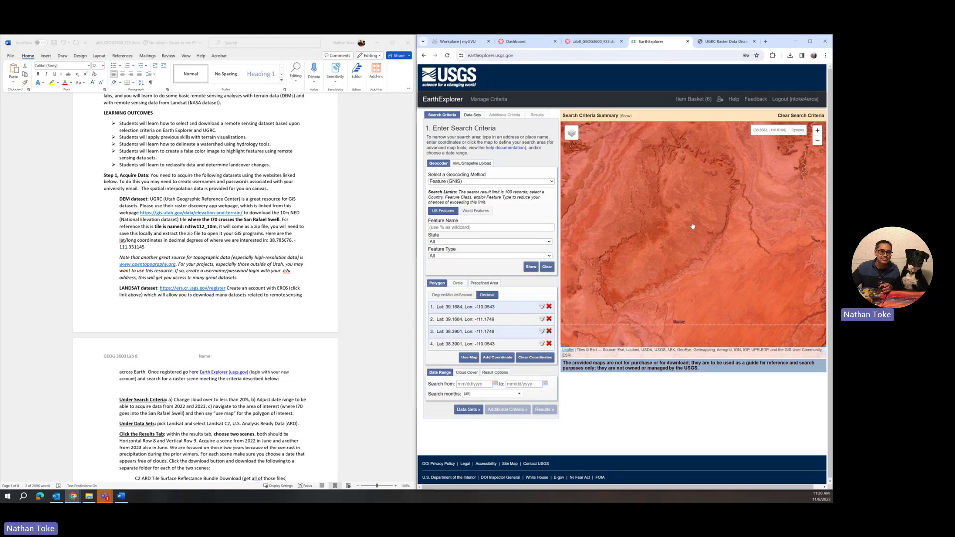
{"action": "scroll", "coordinate": [693, 226], "scroll_direction": "down", "scroll_amount": 1}
{"action": "scroll", "coordinate": [693, 226], "scroll_direction": "up", "scroll_amount": 1}
{"action": "scroll", "coordinate": [202, 272], "scroll_direction": "down", "scroll_amount": 4}
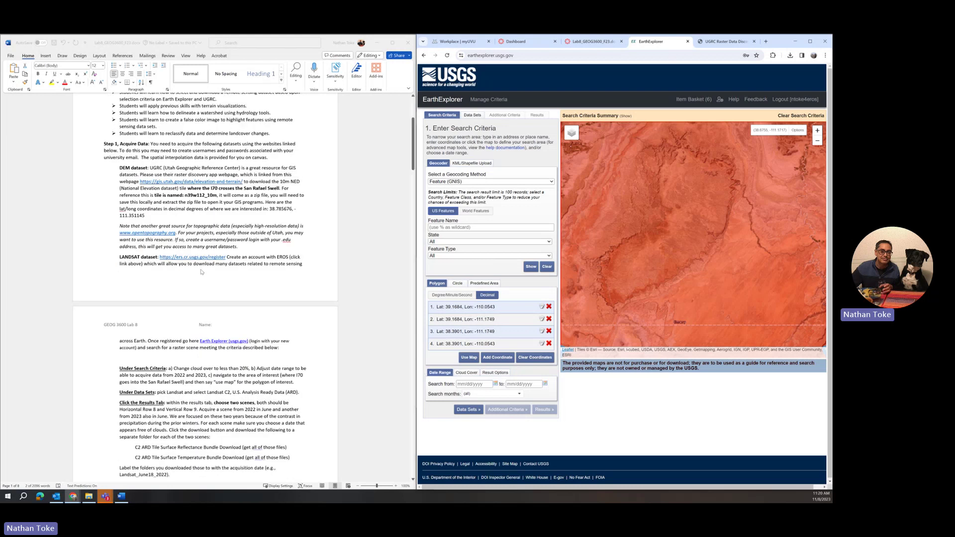
{"action": "scroll", "coordinate": [201, 271], "scroll_direction": "down", "scroll_amount": 2}
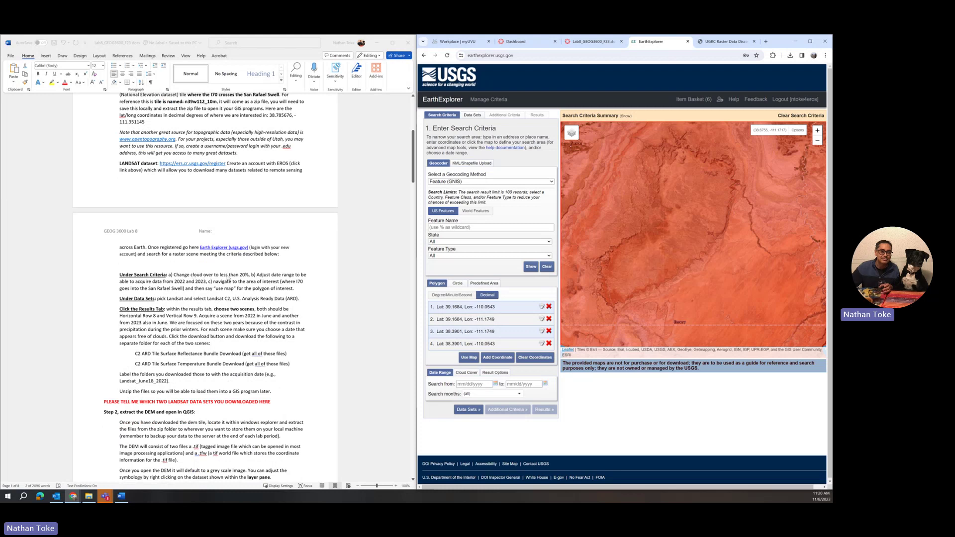
Cap cloud cover at 22% and set June as the only search month
{"action": "left_click", "coordinate": [468, 372]}
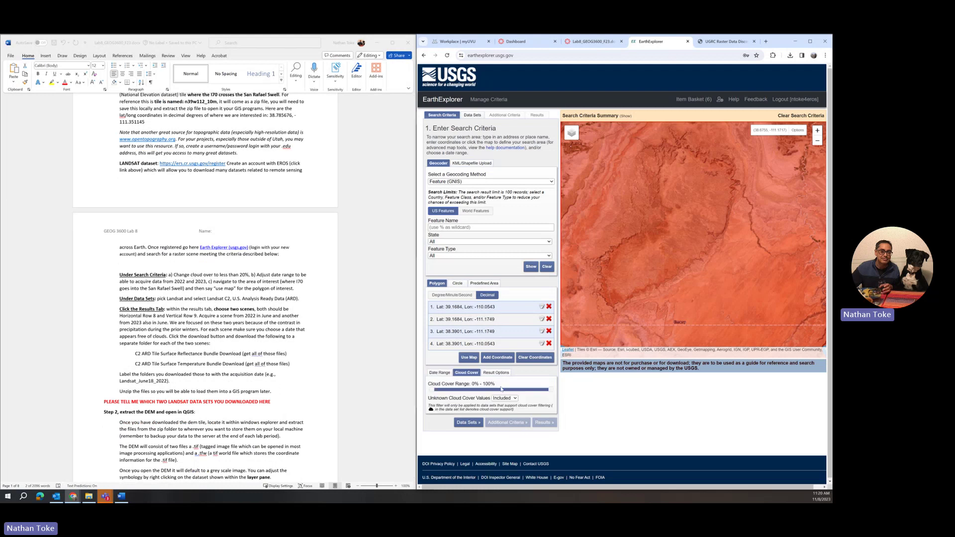
{"action": "left_click_drag", "start_coordinate": [551, 392], "coordinate": [453, 394]}
{"action": "left_click", "coordinate": [447, 374]}
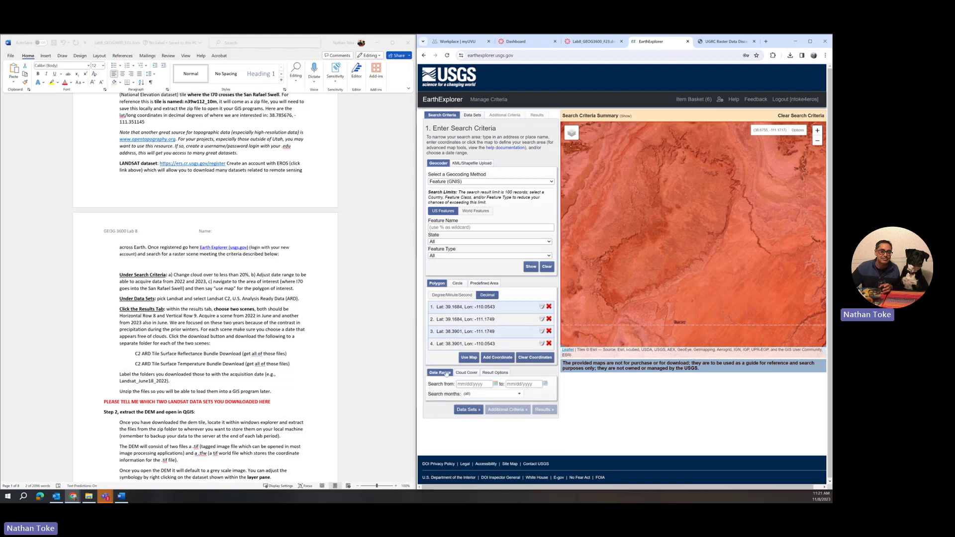
{"action": "left_click", "coordinate": [488, 396]}
{"action": "left_click", "coordinate": [466, 402]}
{"action": "scroll", "coordinate": [473, 416], "scroll_direction": "down", "scroll_amount": 2}
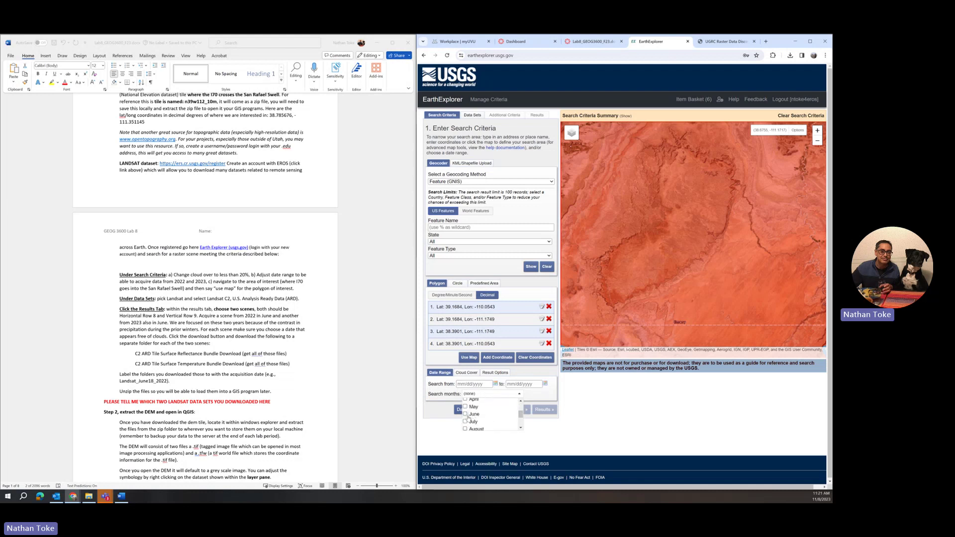
{"action": "left_click", "coordinate": [469, 385]}
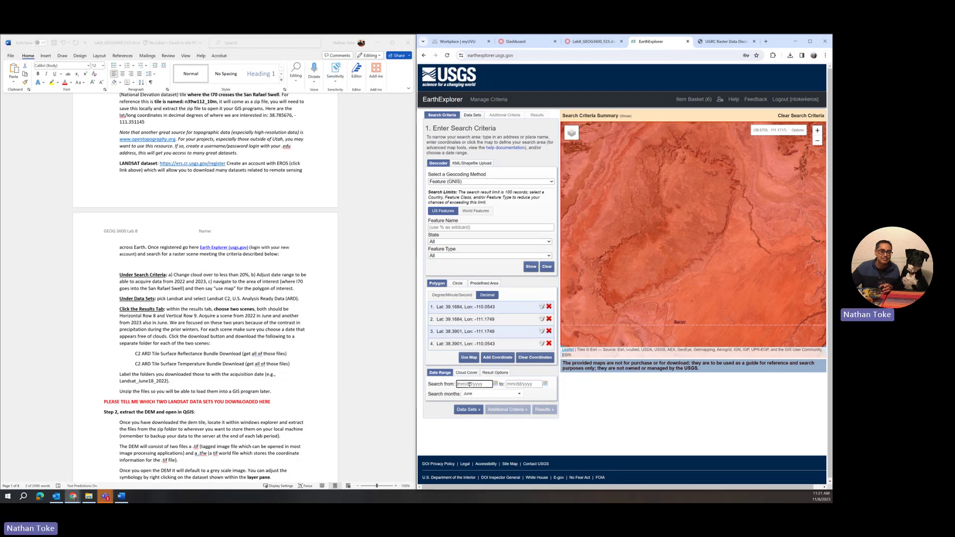
Enter dates 05/01/2022 to 07/30/2023 and add May and July to the search months
{"action": "type", "text": "6"}
{"action": "key", "text": "BackSpace"}
{"action": "type", "text": "5"}
{"action": "key", "text": "BackSpace"}
{"action": "type", "text": "05/01/2022"}
{"action": "left_click", "coordinate": [536, 384]}
{"action": "type", "text": "7"}
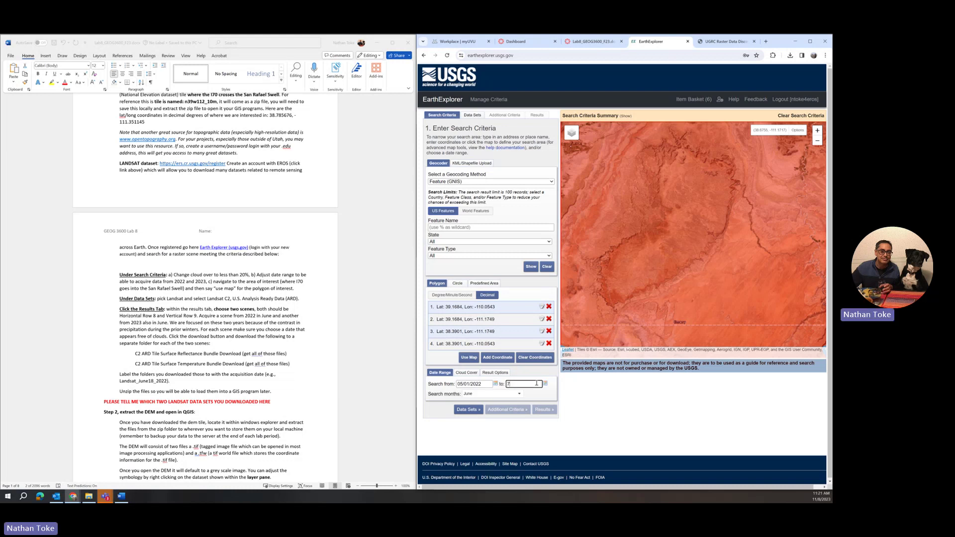
{"action": "key", "text": "BackSpace"}
{"action": "type", "text": "07/30/2023"}
{"action": "left_click", "coordinate": [519, 394]}
{"action": "left_click", "coordinate": [466, 407]}
{"action": "left_click", "coordinate": [465, 422]}
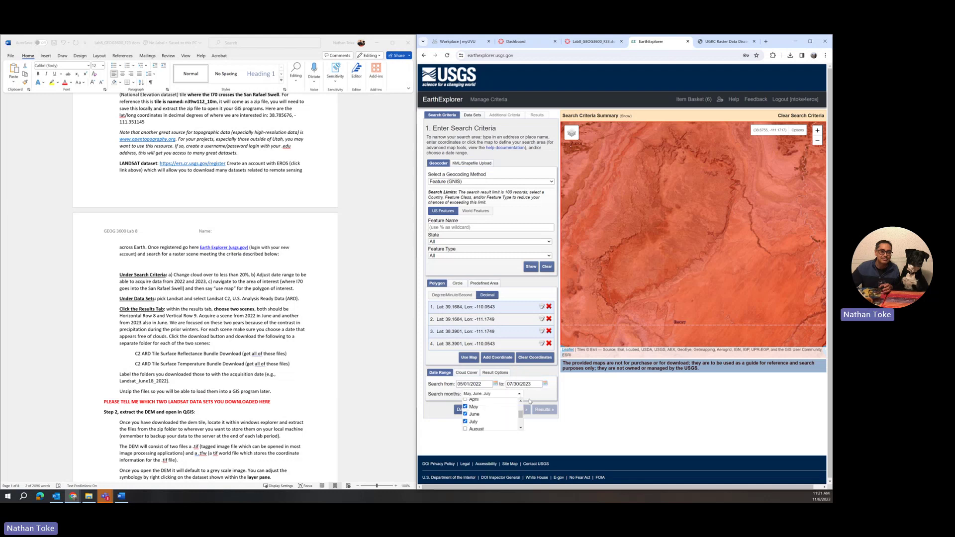
{"action": "left_click", "coordinate": [554, 397]}
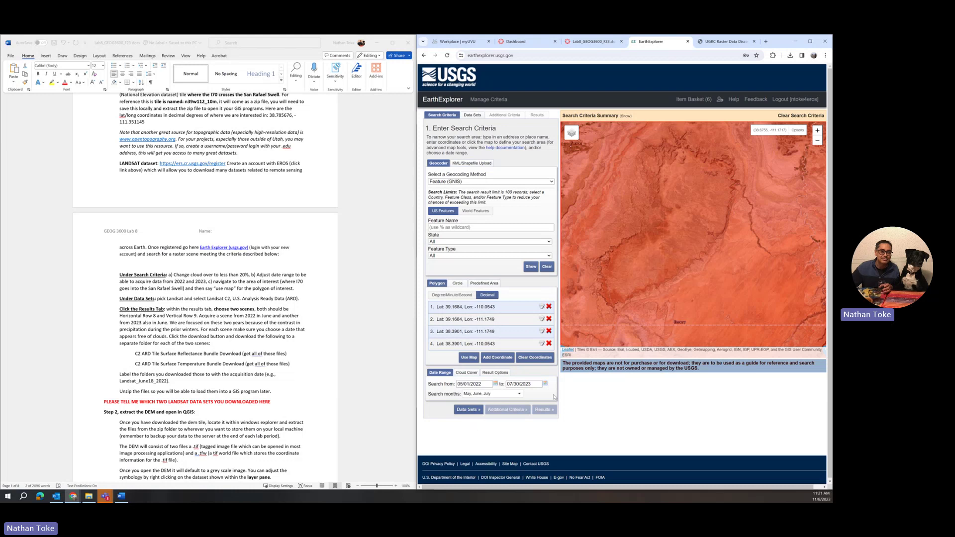
Check Landsat 4-9 C2 U.S. ARD under Landsat C2 U.S. Analysis Ready Data
{"action": "left_click", "coordinate": [468, 410]}
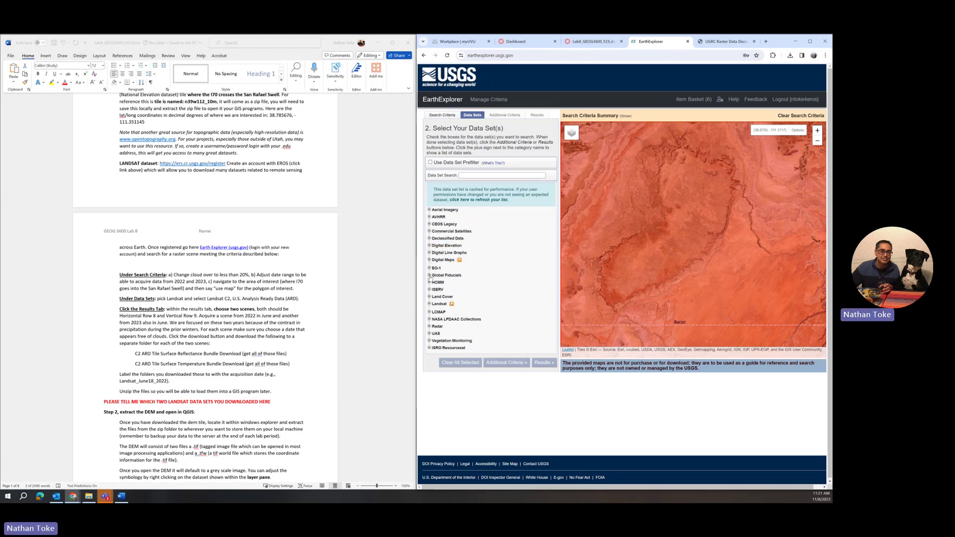
{"action": "left_click", "coordinate": [429, 304]}
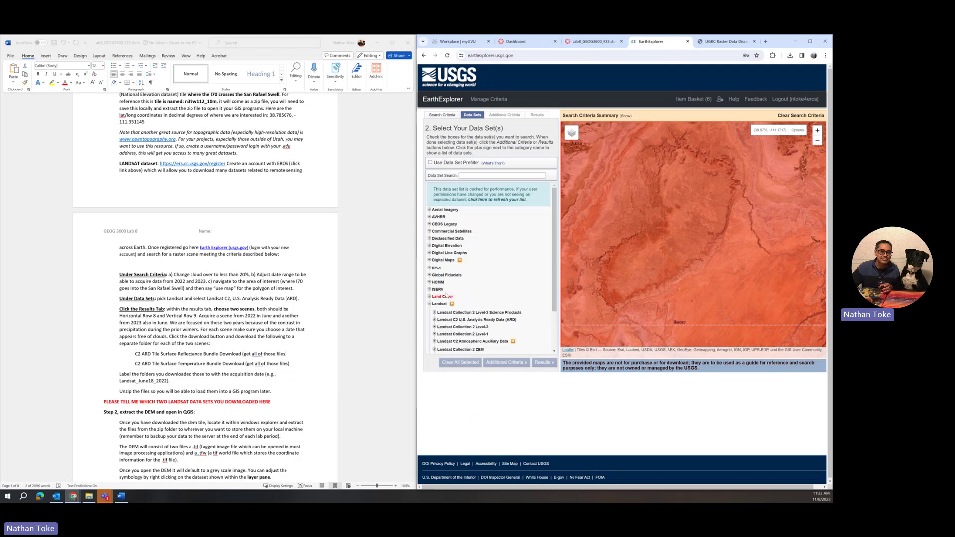
{"action": "scroll", "coordinate": [275, 302], "scroll_direction": "down", "scroll_amount": 1}
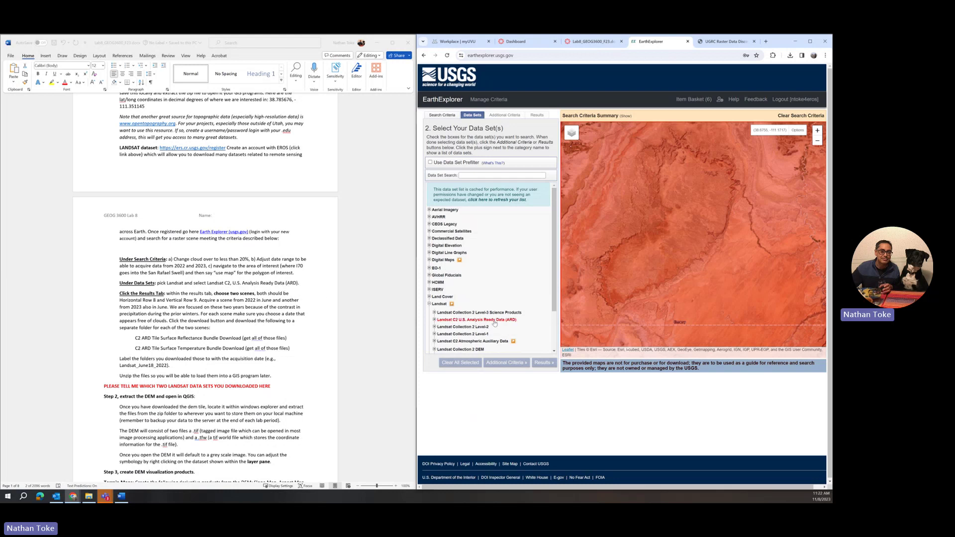
{"action": "left_click", "coordinate": [435, 320]}
{"action": "left_click", "coordinate": [445, 327]}
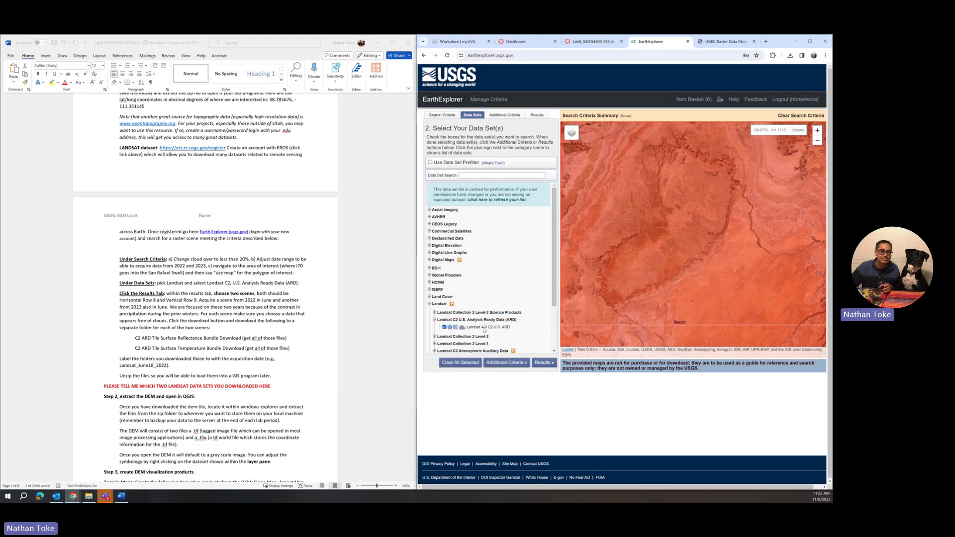
{"action": "scroll", "coordinate": [485, 330], "scroll_direction": "down", "scroll_amount": 1}
{"action": "scroll", "coordinate": [485, 329], "scroll_direction": "down", "scroll_amount": 1}
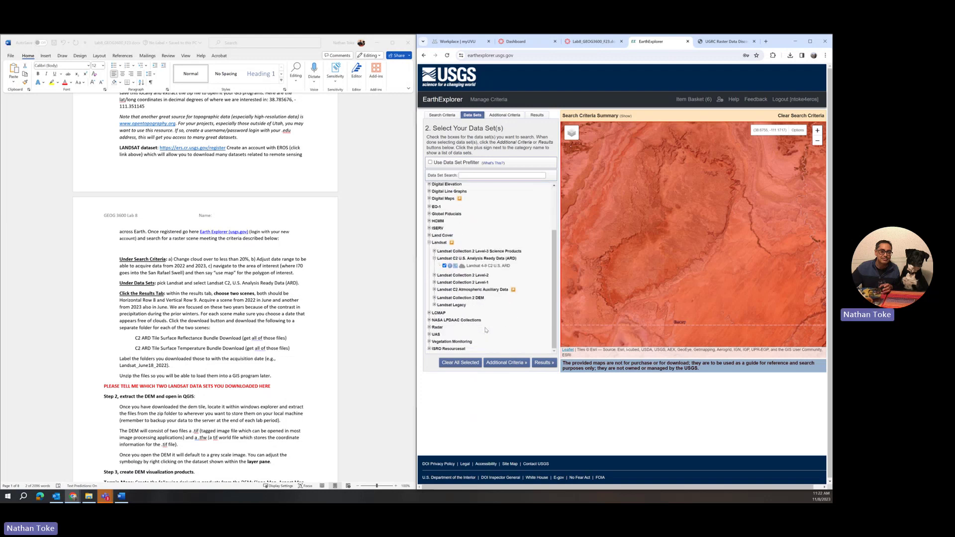
Run the Landsat ARD search and scroll through the 2023-07-25 results
{"action": "left_click", "coordinate": [544, 363]}
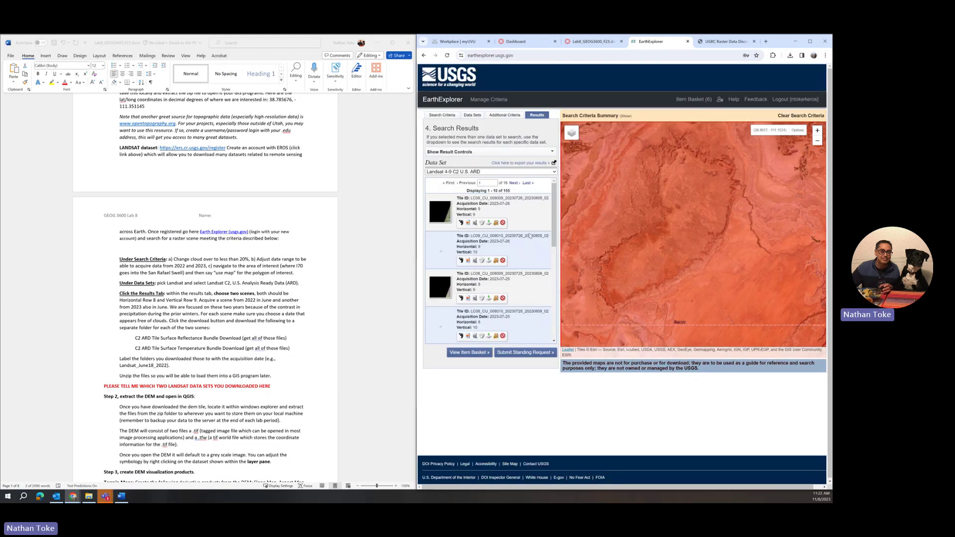
{"action": "scroll", "coordinate": [667, 201], "scroll_direction": "down", "scroll_amount": 3}
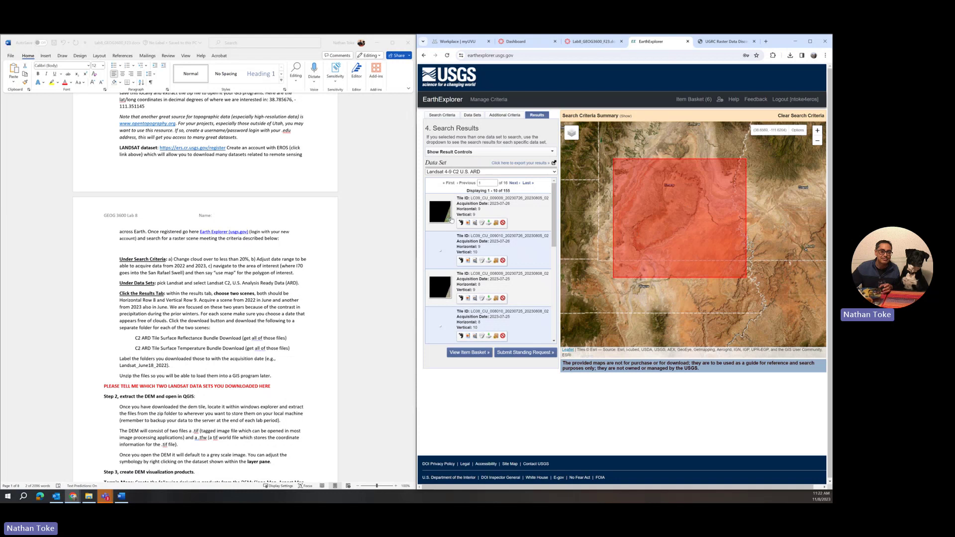
{"action": "scroll", "coordinate": [433, 275], "scroll_direction": "down", "scroll_amount": 1}
{"action": "scroll", "coordinate": [433, 275], "scroll_direction": "down", "scroll_amount": 3}
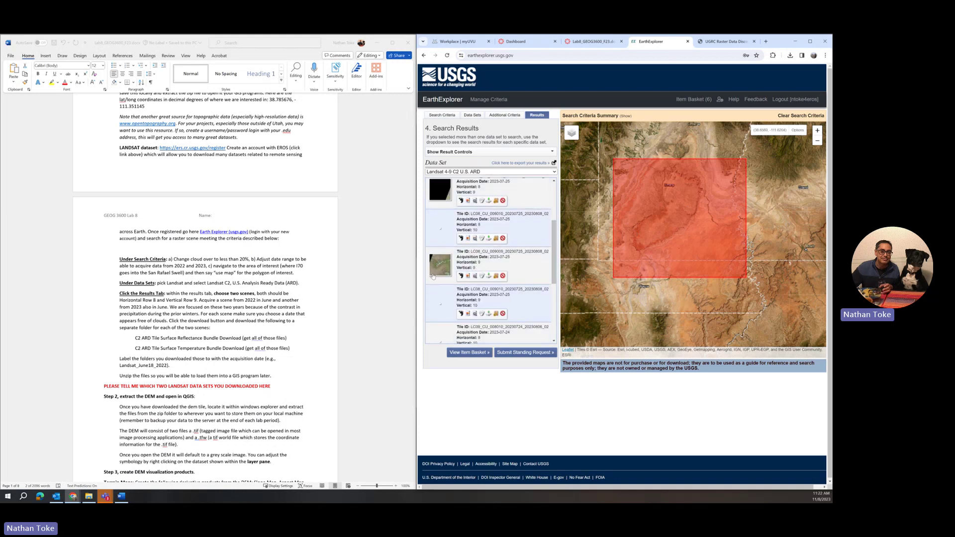
{"action": "scroll", "coordinate": [433, 275], "scroll_direction": "up", "scroll_amount": 4}
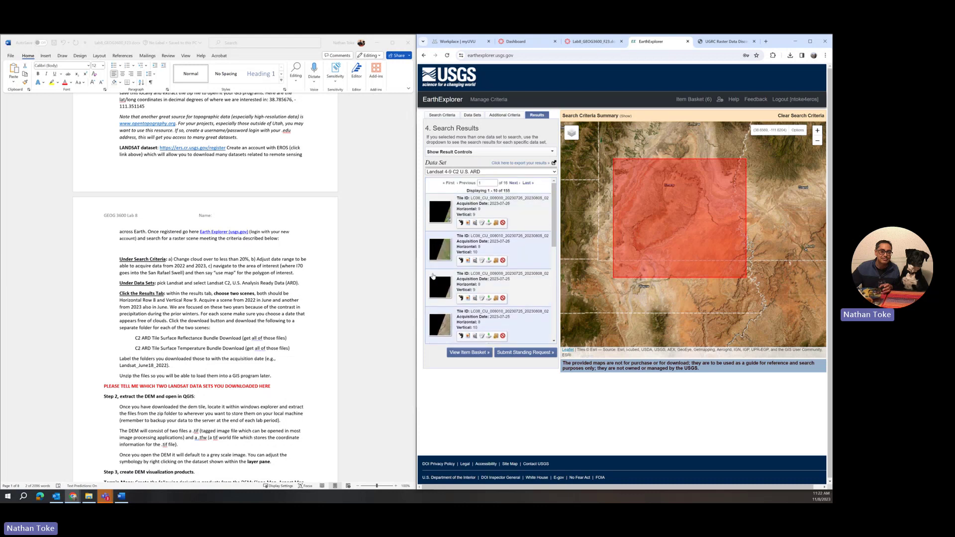
{"action": "scroll", "coordinate": [433, 275], "scroll_direction": "down", "scroll_amount": 3}
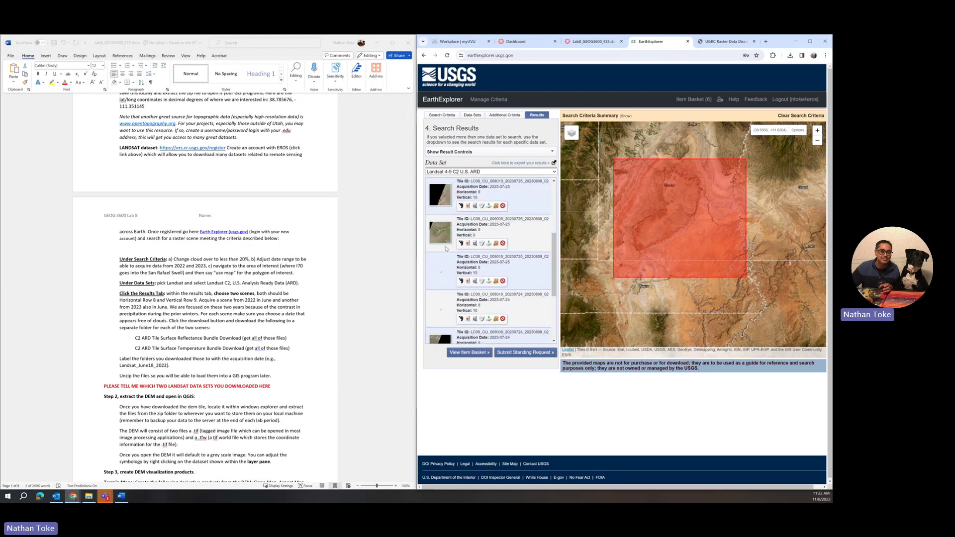
{"action": "scroll", "coordinate": [439, 267], "scroll_direction": "down", "scroll_amount": 3}
{"action": "scroll", "coordinate": [439, 267], "scroll_direction": "up", "scroll_amount": 4}
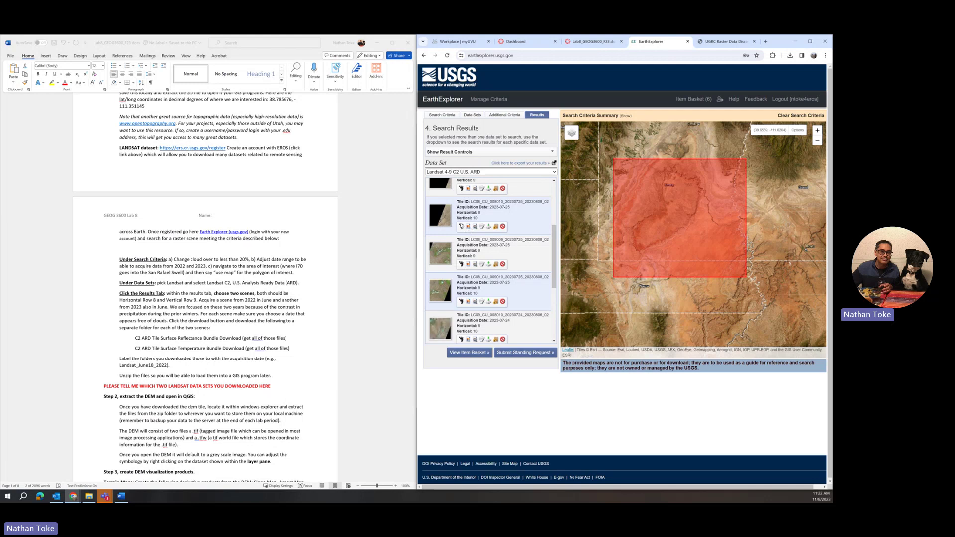
Preview scene footprints and a browse image, then check the lab's Horizontal 8 tile requirement
{"action": "left_click", "coordinate": [460, 264]}
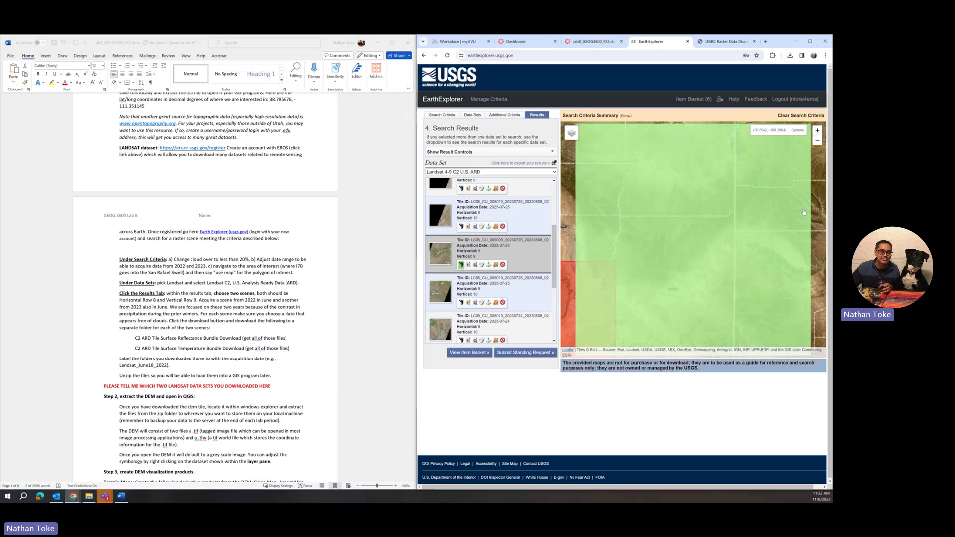
{"action": "scroll", "coordinate": [640, 245], "scroll_direction": "down", "scroll_amount": 1}
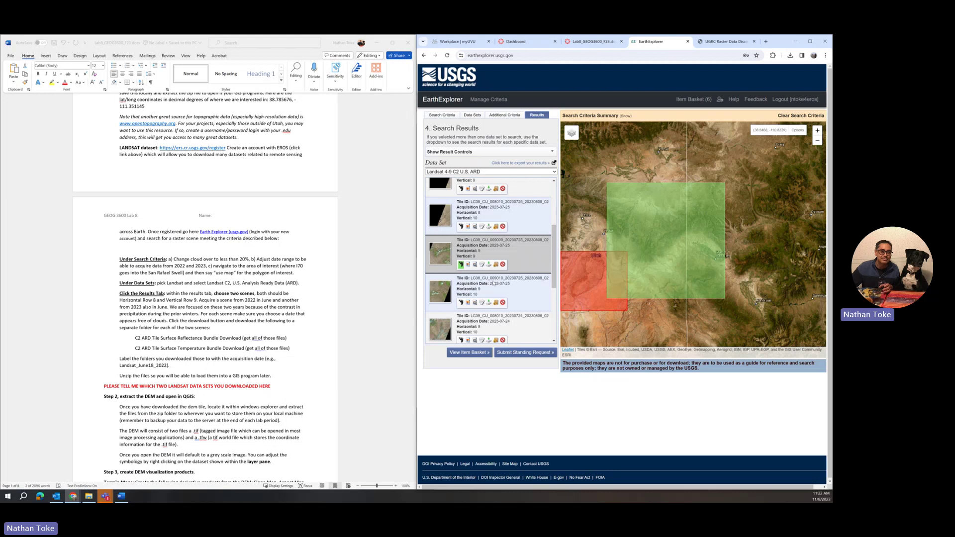
{"action": "left_click", "coordinate": [461, 265]}
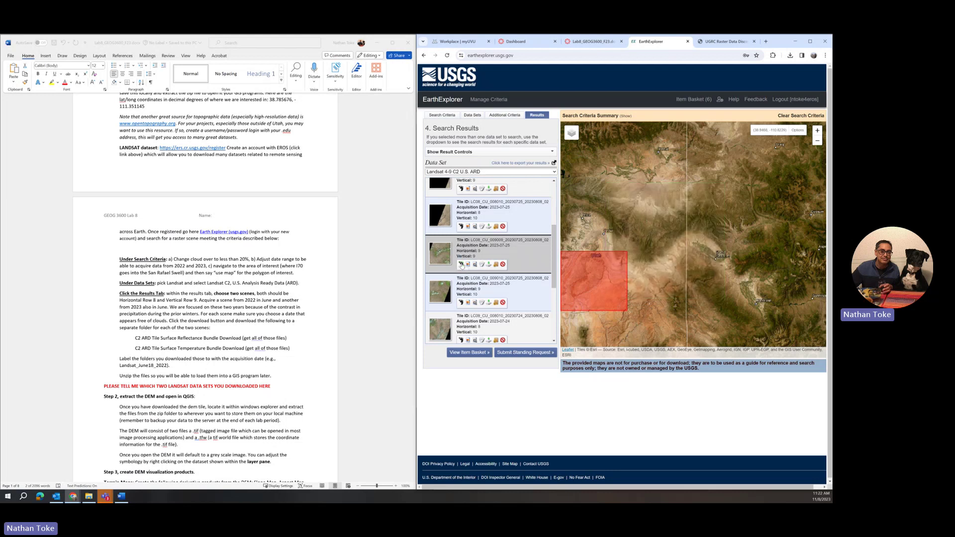
{"action": "left_click", "coordinate": [461, 227]}
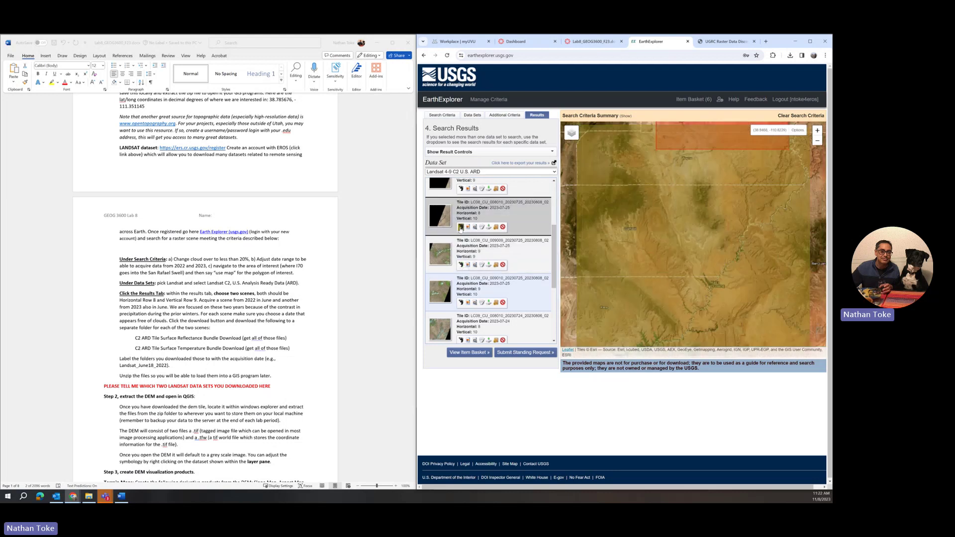
{"action": "left_click_drag", "start_coordinate": [721, 219], "coordinate": [722, 321]}
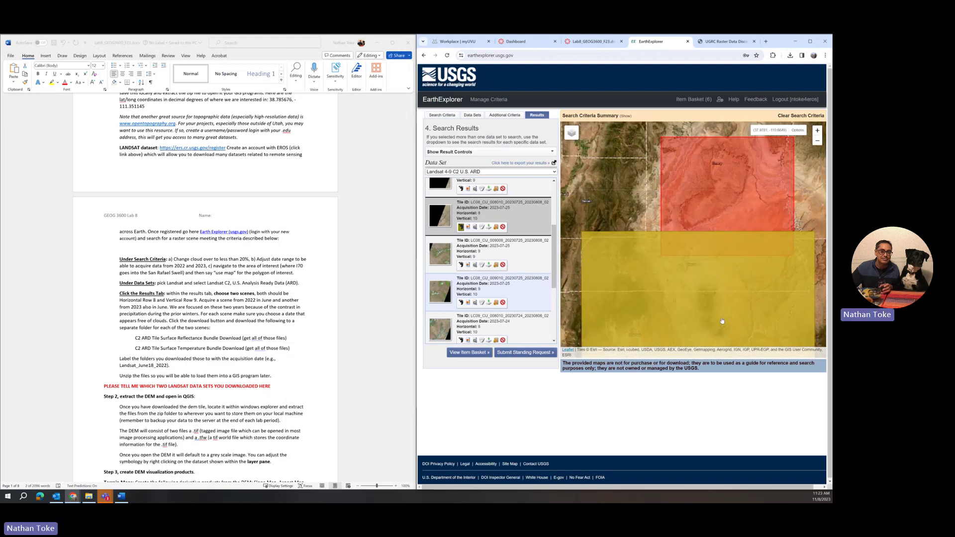
{"action": "left_click", "coordinate": [461, 227]}
{"action": "left_click", "coordinate": [461, 302]}
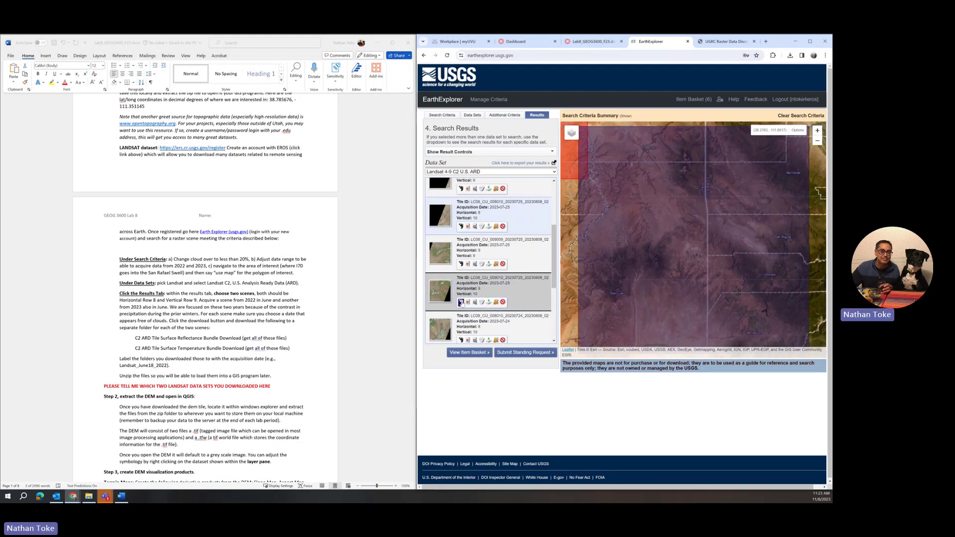
{"action": "left_click", "coordinate": [461, 302]}
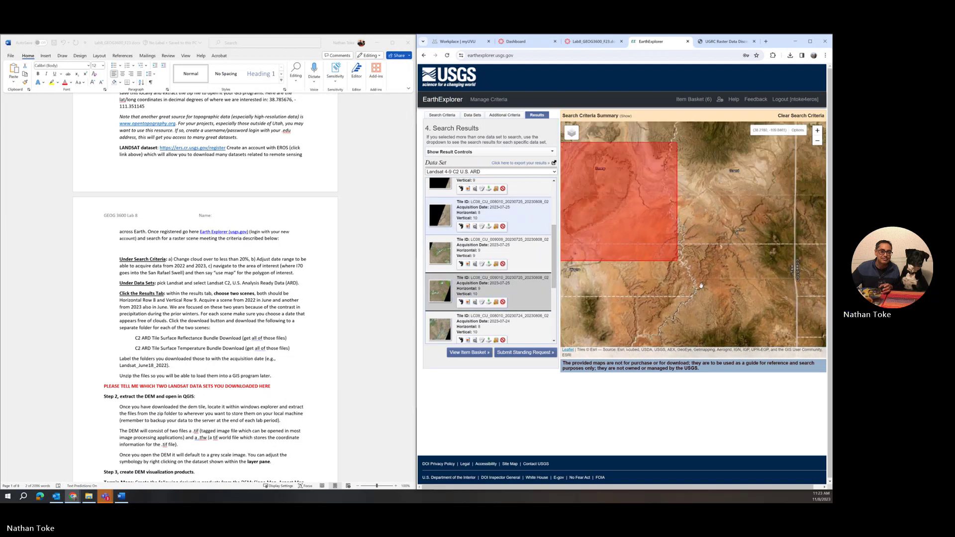
{"action": "left_click", "coordinate": [461, 190]}
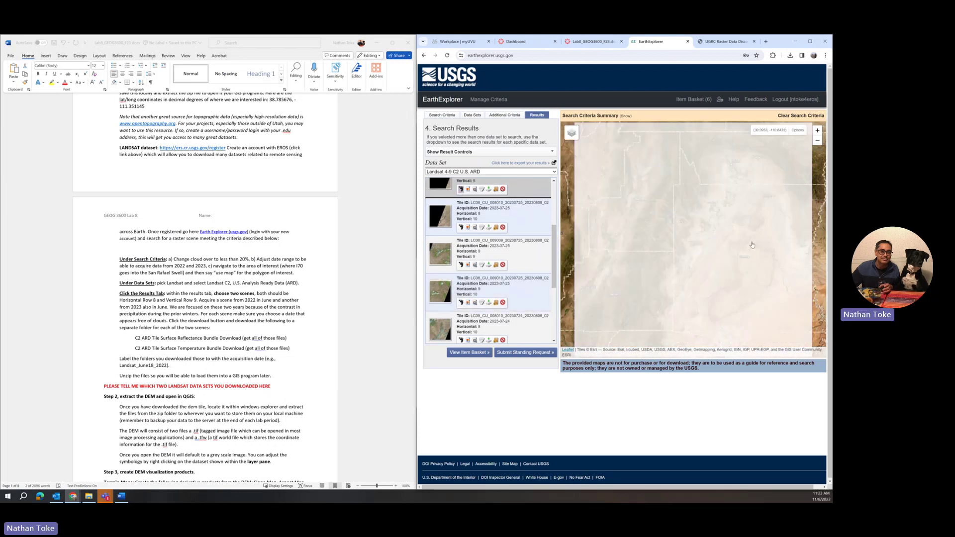
{"action": "scroll", "coordinate": [696, 246], "scroll_direction": "down", "scroll_amount": 1}
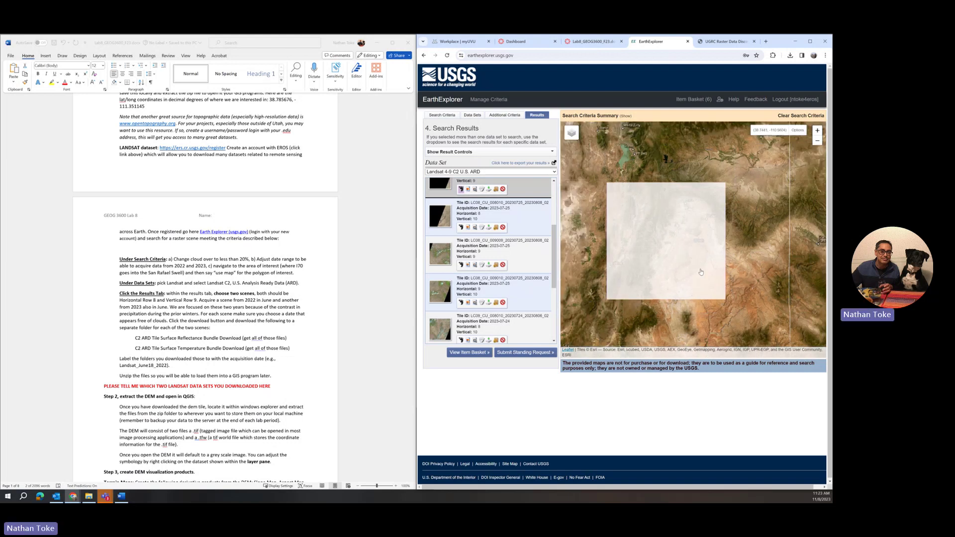
{"action": "scroll", "coordinate": [702, 240], "scroll_direction": "up", "scroll_amount": 1}
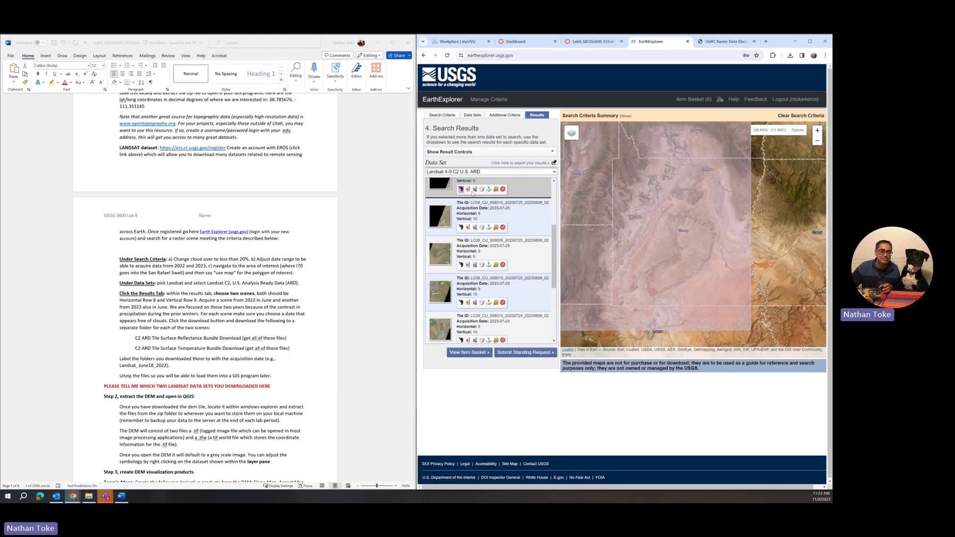
{"action": "scroll", "coordinate": [473, 194], "scroll_direction": "up", "scroll_amount": 1}
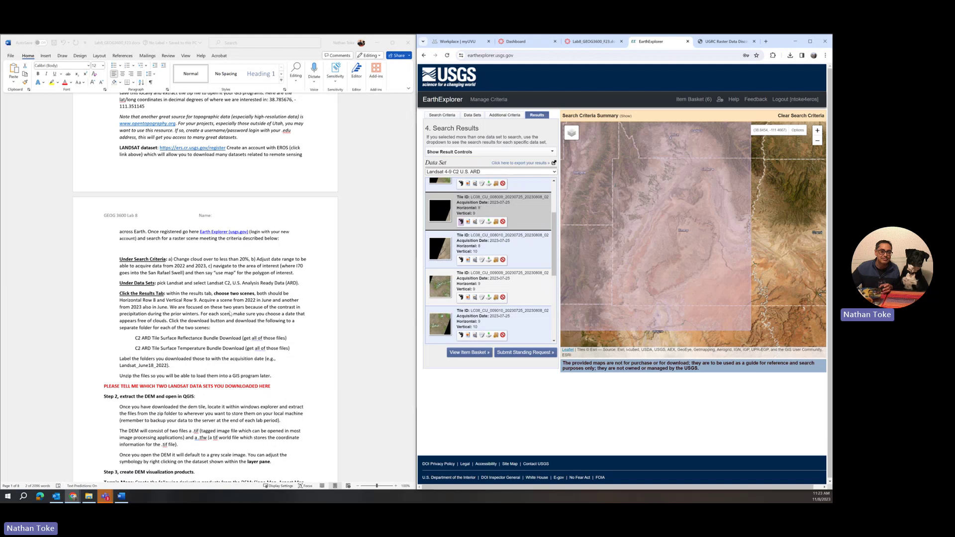
{"action": "left_click", "coordinate": [136, 301]}
{"action": "left_click_drag", "start_coordinate": [136, 301], "coordinate": [195, 300]}
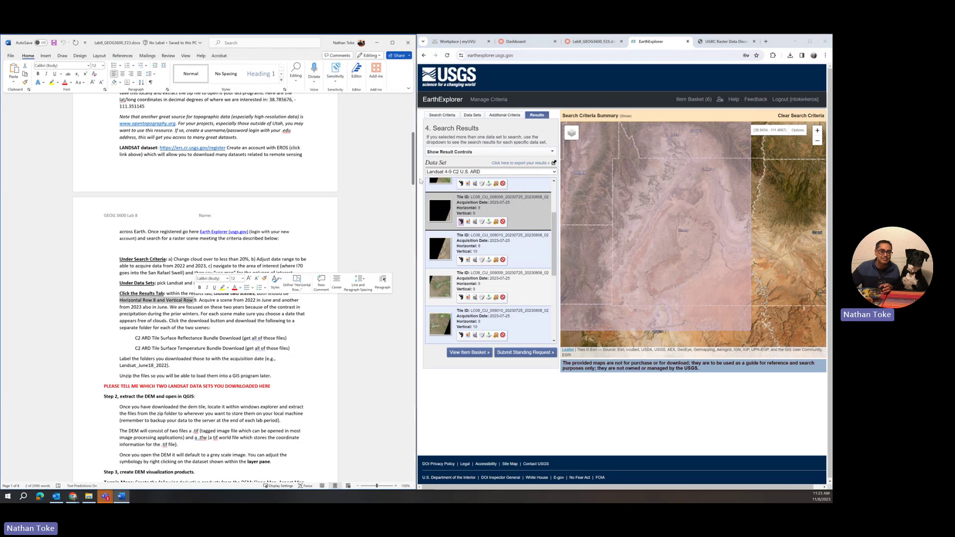
Limit the ARD search to tile grid horizontal 8–8 and vertical 9–9, then show the results
{"action": "left_click", "coordinate": [503, 117]}
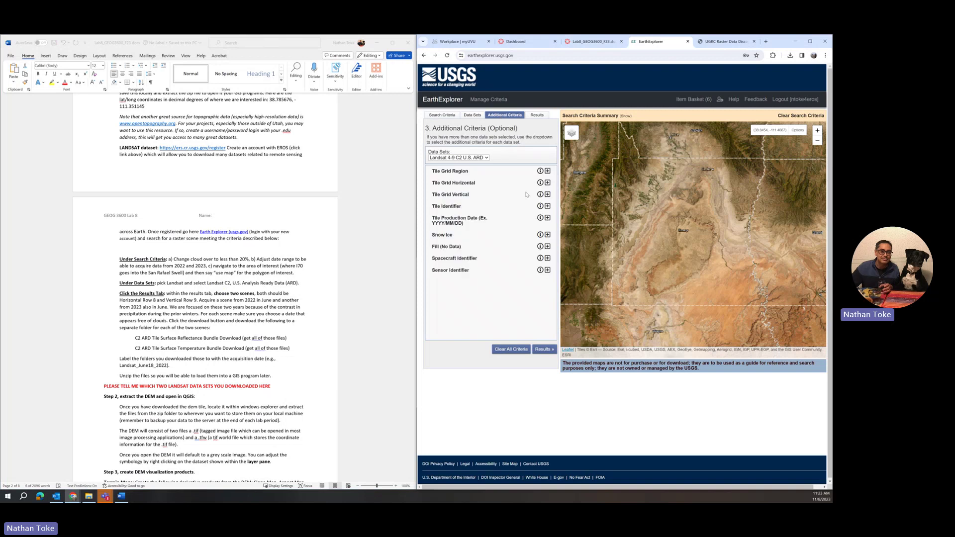
{"action": "left_click", "coordinate": [548, 182]}
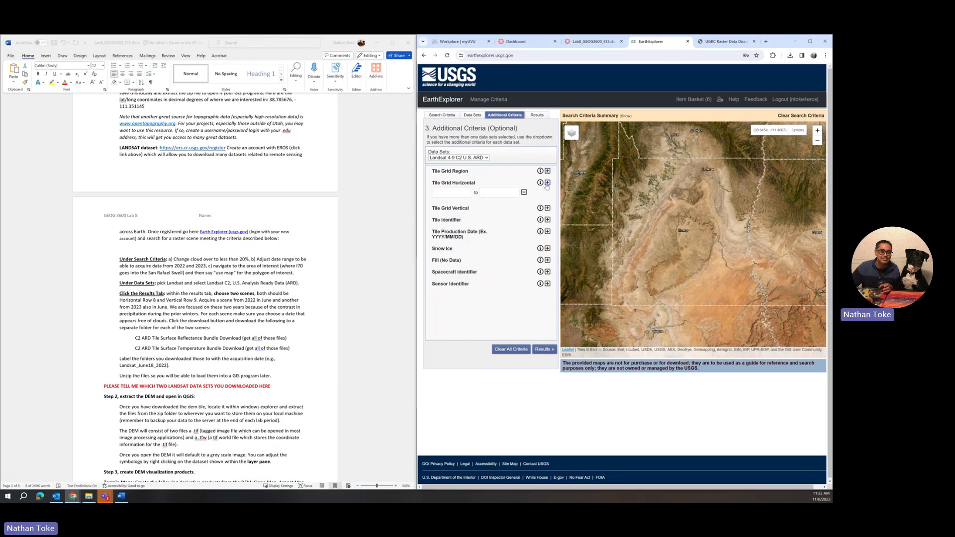
{"action": "left_click", "coordinate": [454, 192]}
{"action": "type", "text": "8"}
{"action": "left_click", "coordinate": [501, 192]}
{"action": "type", "text": "8"}
{"action": "left_click", "coordinate": [547, 209]}
{"action": "left_click", "coordinate": [458, 217]}
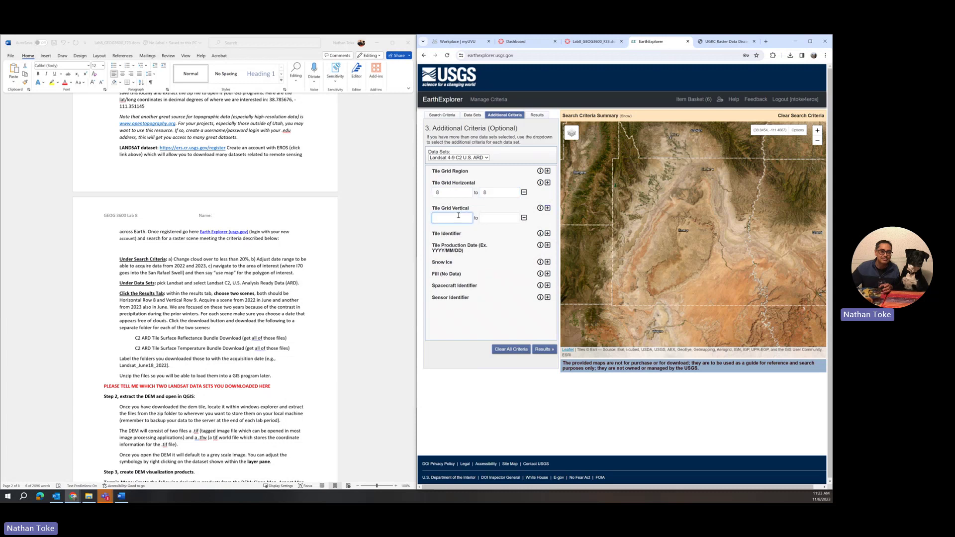
{"action": "type", "text": "9"}
{"action": "left_click", "coordinate": [519, 218]}
{"action": "type", "text": "9"}
{"action": "left_click", "coordinate": [544, 349]}
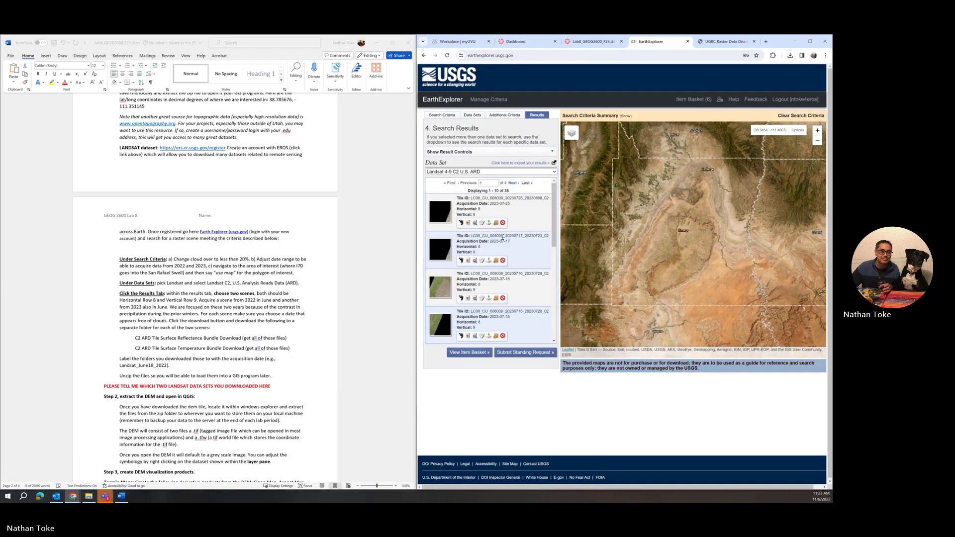
Briefly preview the 2023-07-16 scene, then overlay the 2023-06-30 and 2023-06-23 scenes on the map
{"action": "scroll", "coordinate": [501, 252], "scroll_direction": "down", "scroll_amount": 5}
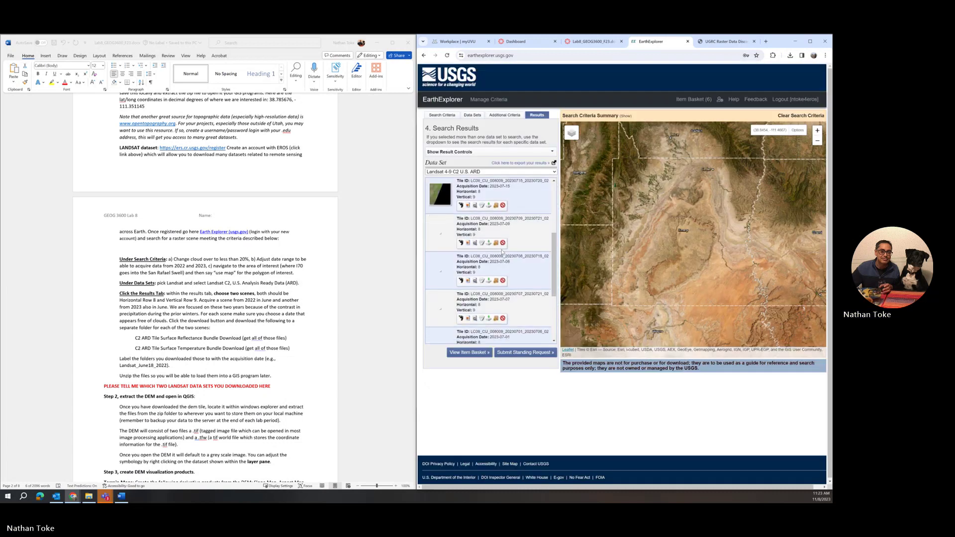
{"action": "scroll", "coordinate": [501, 252], "scroll_direction": "up", "scroll_amount": 5}
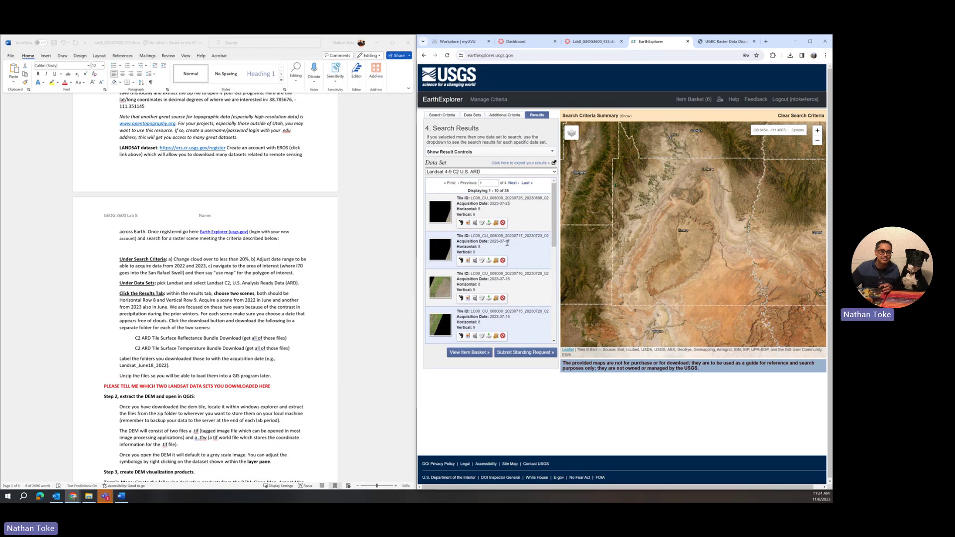
{"action": "scroll", "coordinate": [508, 242], "scroll_direction": "down", "scroll_amount": 1}
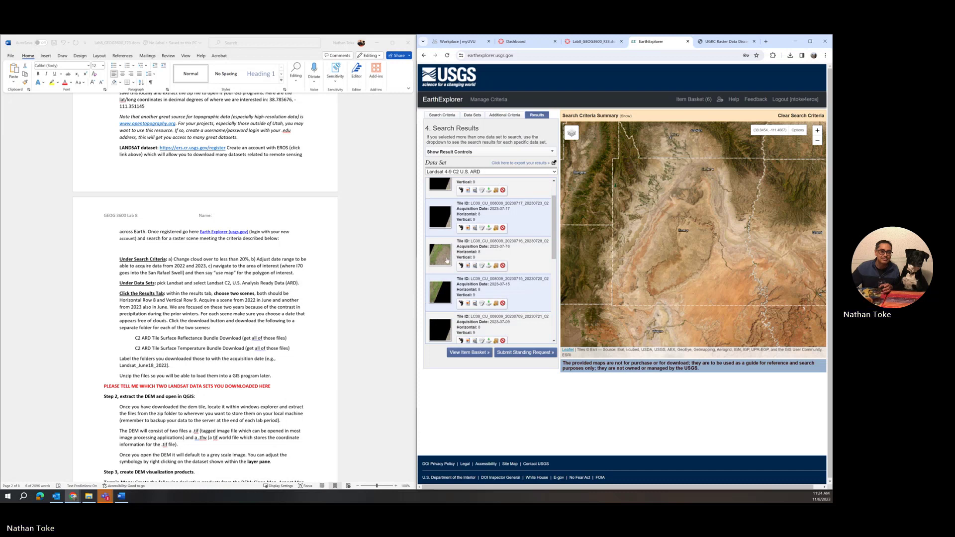
{"action": "left_click", "coordinate": [468, 266]}
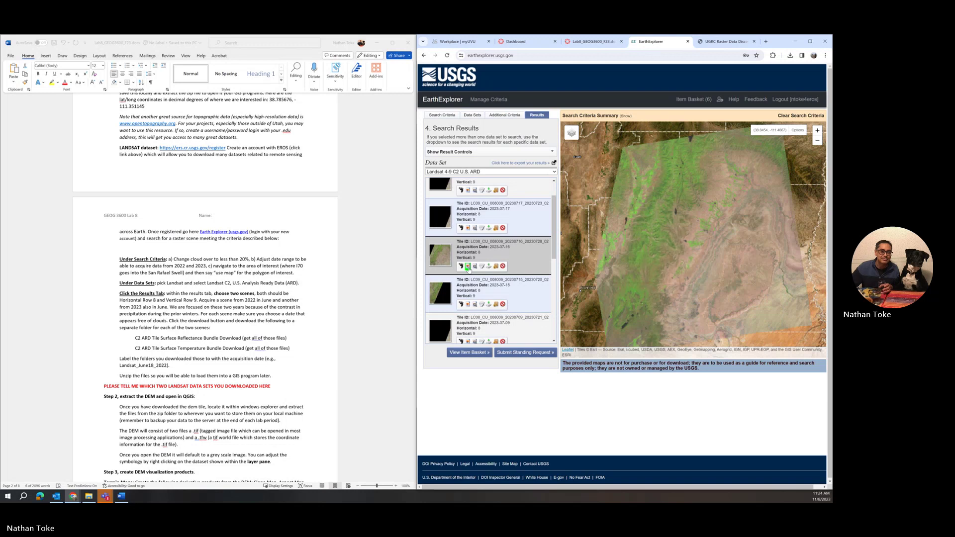
{"action": "left_click", "coordinate": [468, 266]}
{"action": "scroll", "coordinate": [472, 259], "scroll_direction": "down", "scroll_amount": 3}
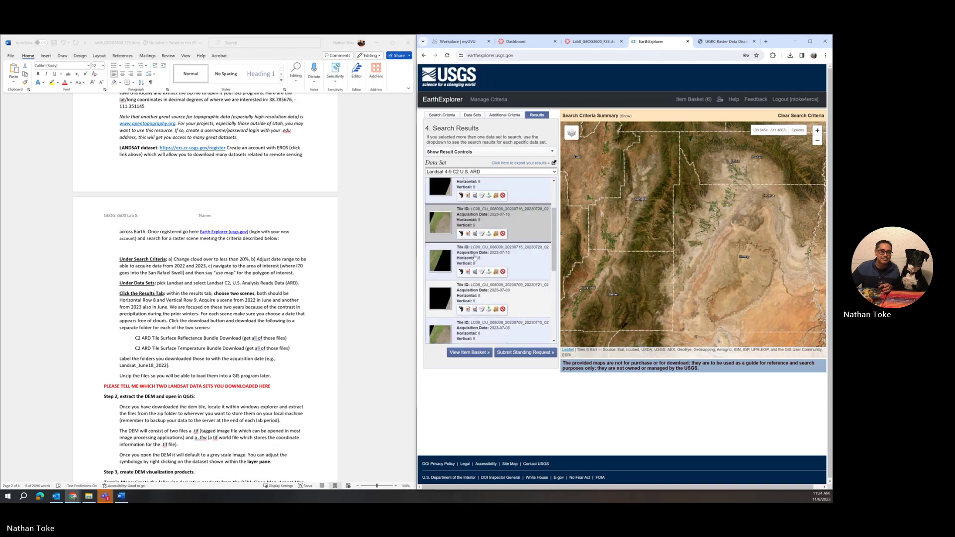
{"action": "scroll", "coordinate": [474, 257], "scroll_direction": "down", "scroll_amount": 2}
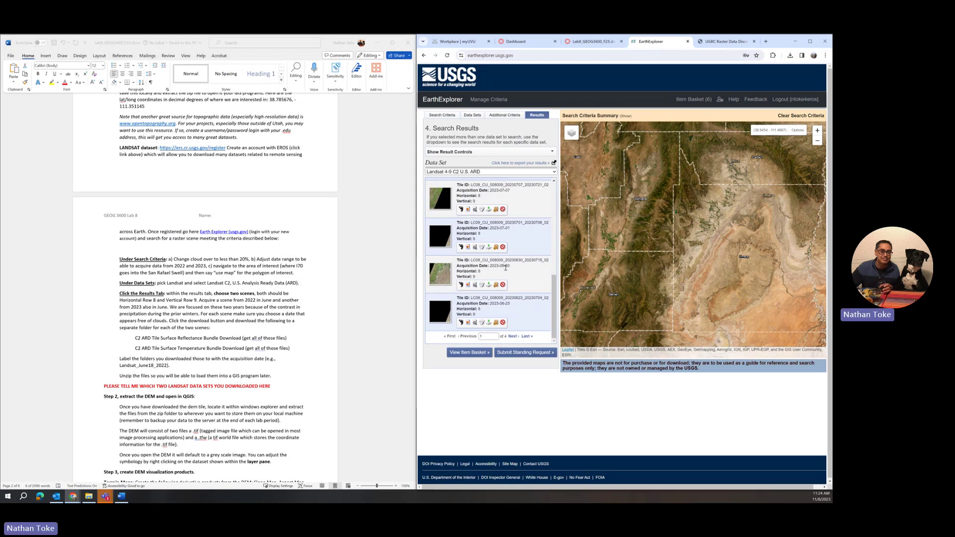
{"action": "left_click", "coordinate": [468, 286]}
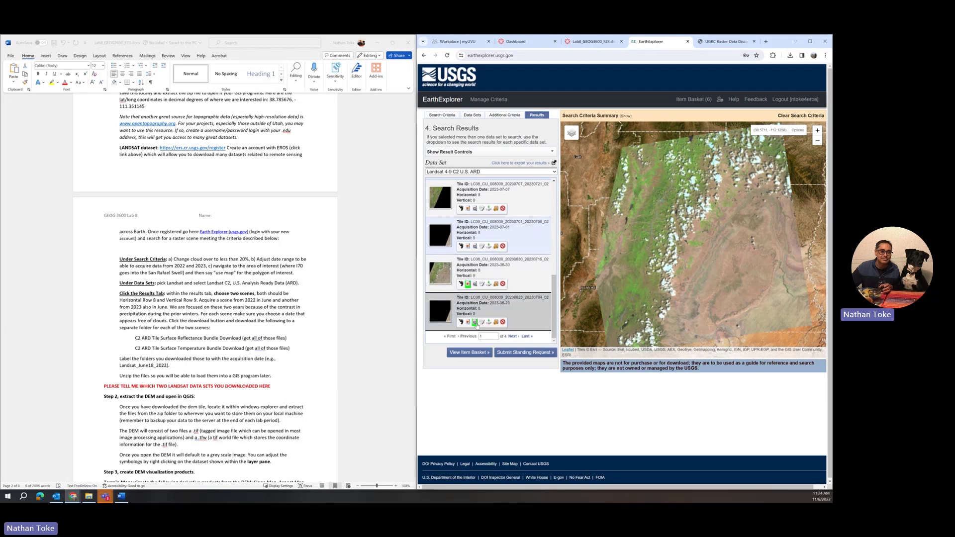
{"action": "left_click", "coordinate": [469, 323]}
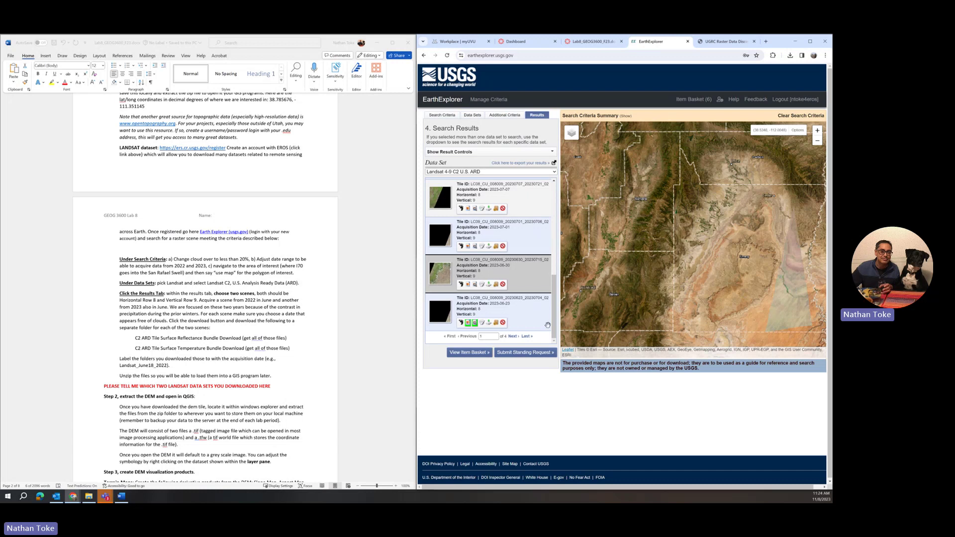
Page forward through the H8/V9 results, then back to page 2 of 4
{"action": "left_click", "coordinate": [512, 337]}
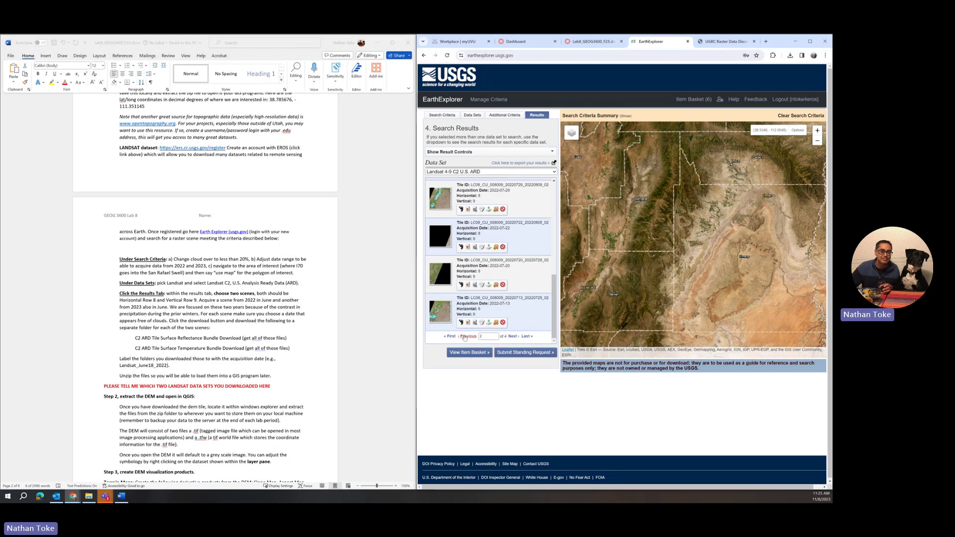
{"action": "left_click", "coordinate": [513, 336]}
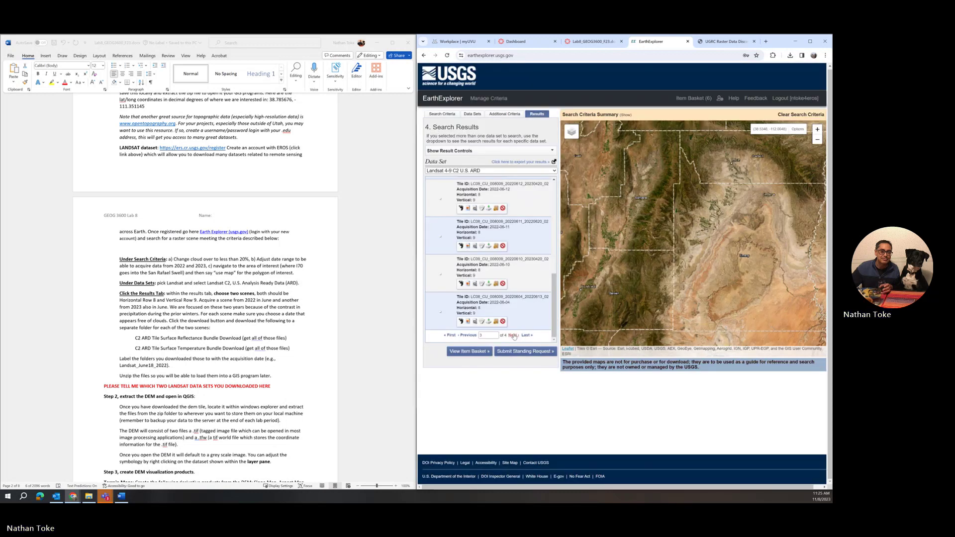
{"action": "left_click", "coordinate": [513, 336]}
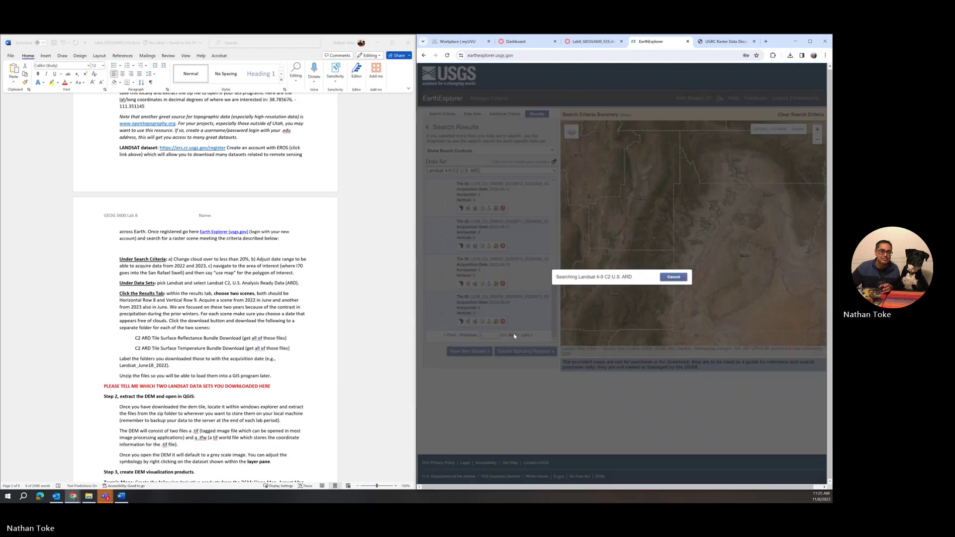
{"action": "left_click", "coordinate": [475, 337]}
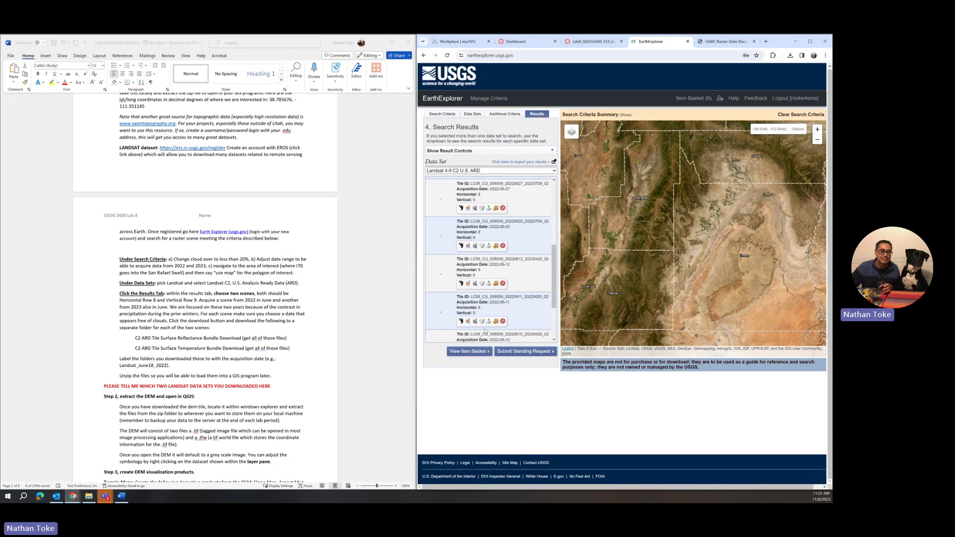
{"action": "scroll", "coordinate": [485, 331], "scroll_direction": "down", "scroll_amount": 3}
{"action": "left_click", "coordinate": [473, 336]}
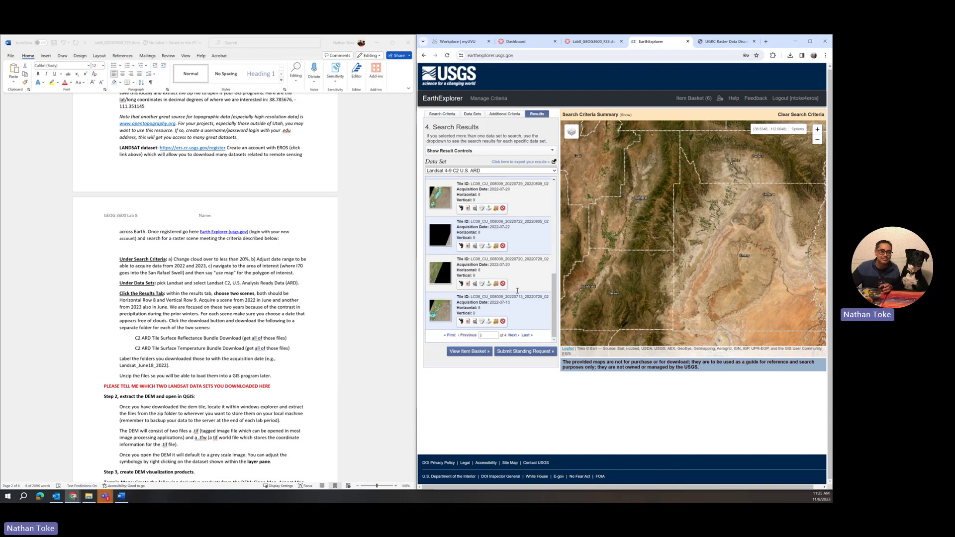
{"action": "scroll", "coordinate": [520, 291], "scroll_direction": "up", "scroll_amount": 5}
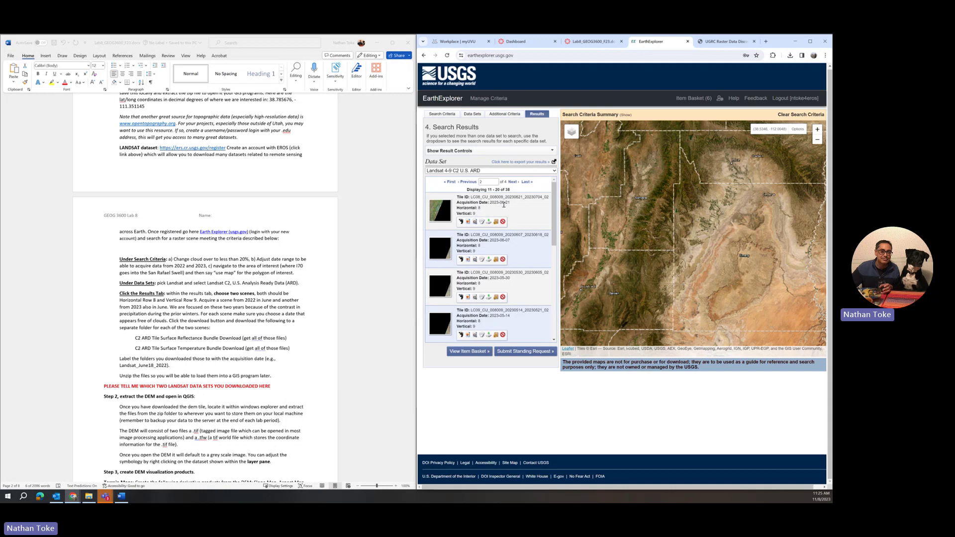
Overlay the 2023-06-21 scene's browse image on the map
{"action": "left_click", "coordinate": [467, 222]}
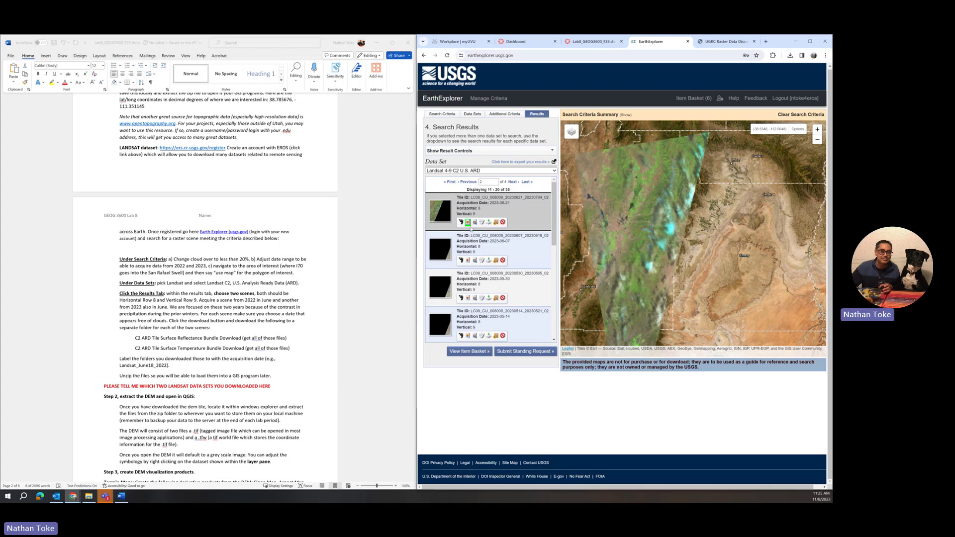
{"action": "scroll", "coordinate": [450, 279], "scroll_direction": "down", "scroll_amount": 3}
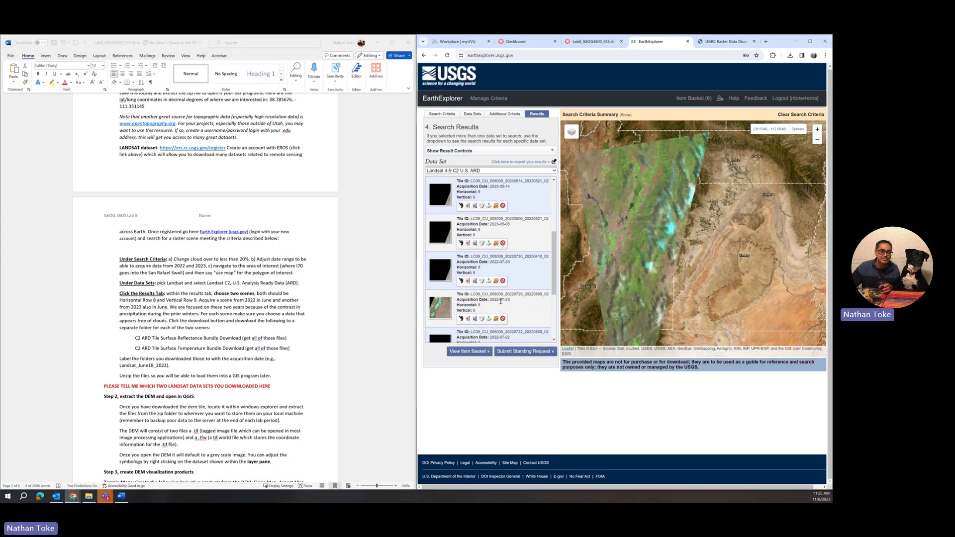
{"action": "scroll", "coordinate": [486, 307], "scroll_direction": "down", "scroll_amount": 3}
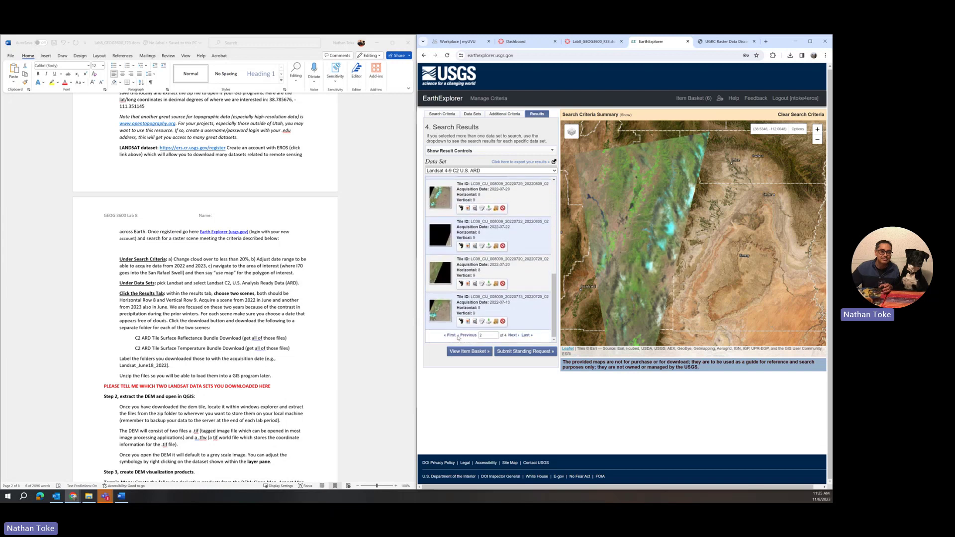
{"action": "left_click", "coordinate": [452, 336]}
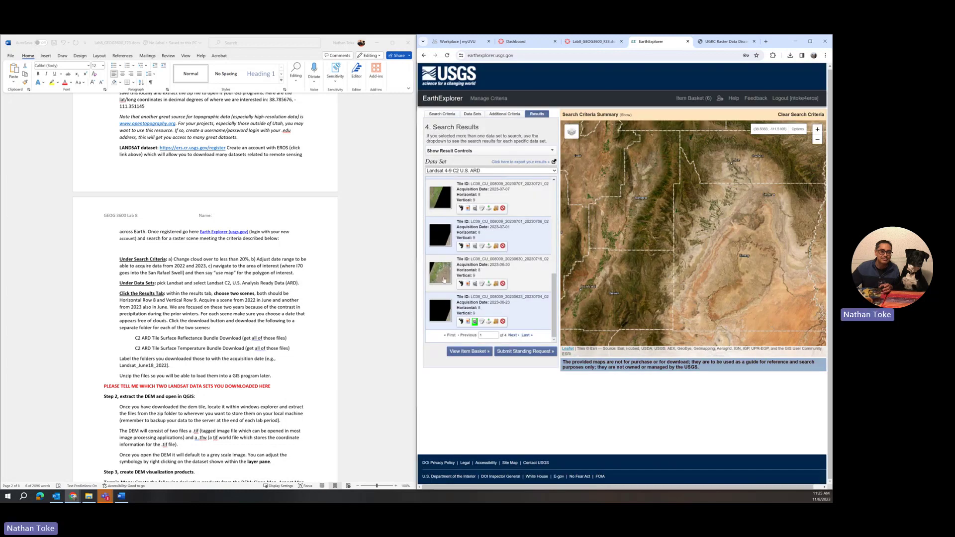
{"action": "left_click", "coordinate": [468, 284]}
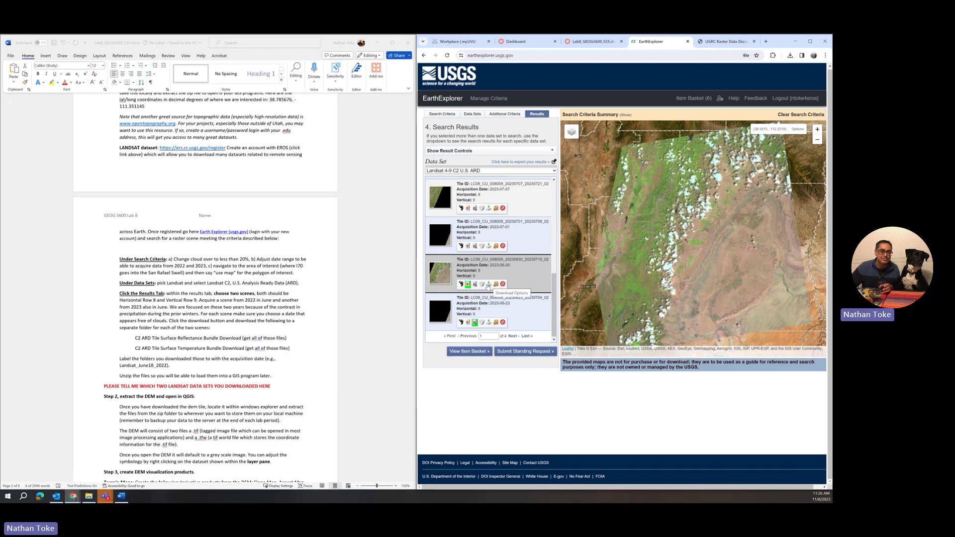
Open Download Options for the third result, the 2023-06-30 tile
{"action": "left_click", "coordinate": [489, 286]}
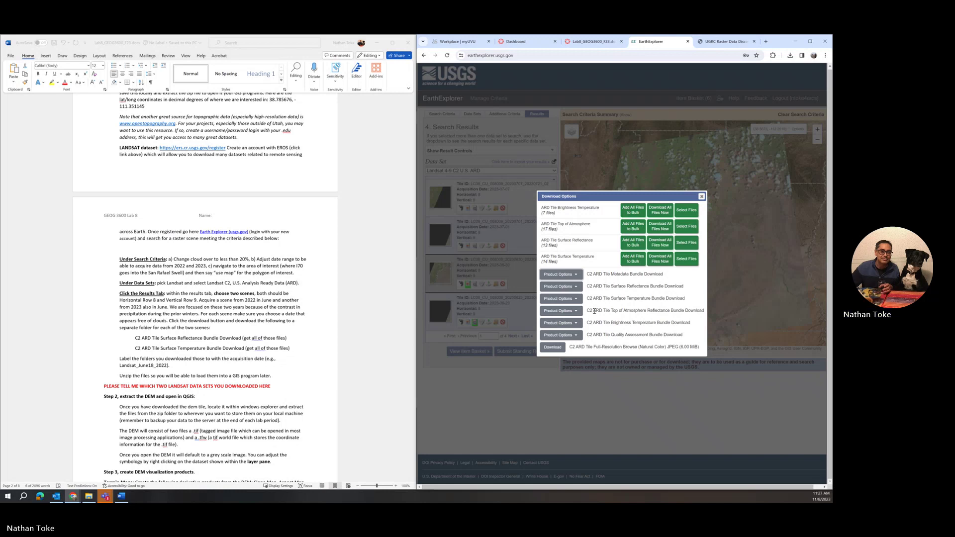
Add all Surface Reflectance files to the bulk order and download the 372.44 MiB bundle
{"action": "left_click", "coordinate": [560, 287]}
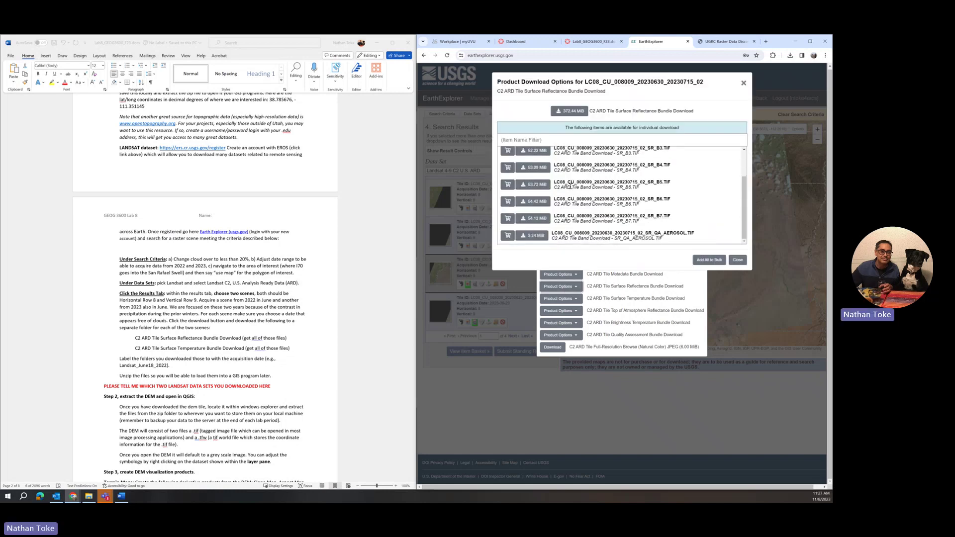
{"action": "scroll", "coordinate": [571, 186], "scroll_direction": "up", "scroll_amount": 2}
{"action": "scroll", "coordinate": [570, 186], "scroll_direction": "down", "scroll_amount": 2}
{"action": "scroll", "coordinate": [571, 186], "scroll_direction": "up", "scroll_amount": 2}
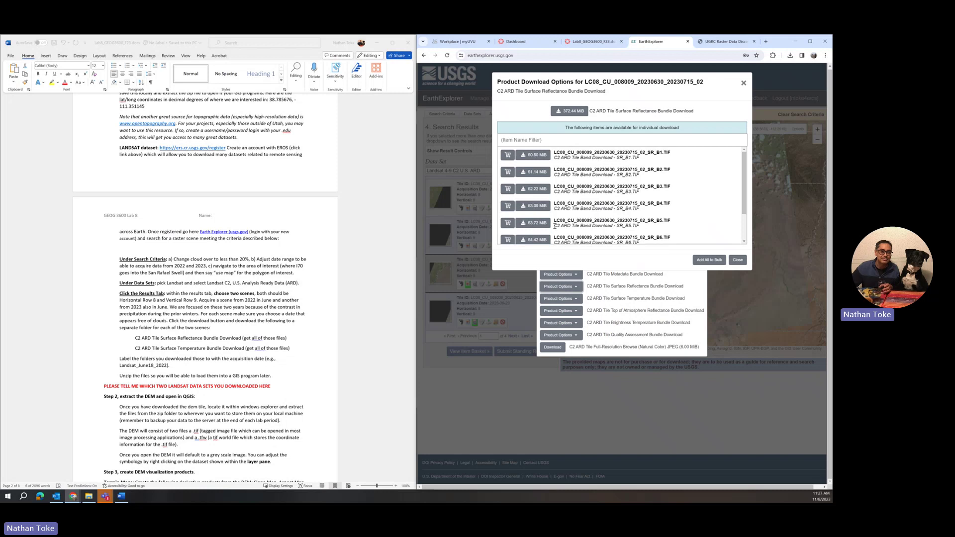
{"action": "left_click", "coordinate": [706, 261]}
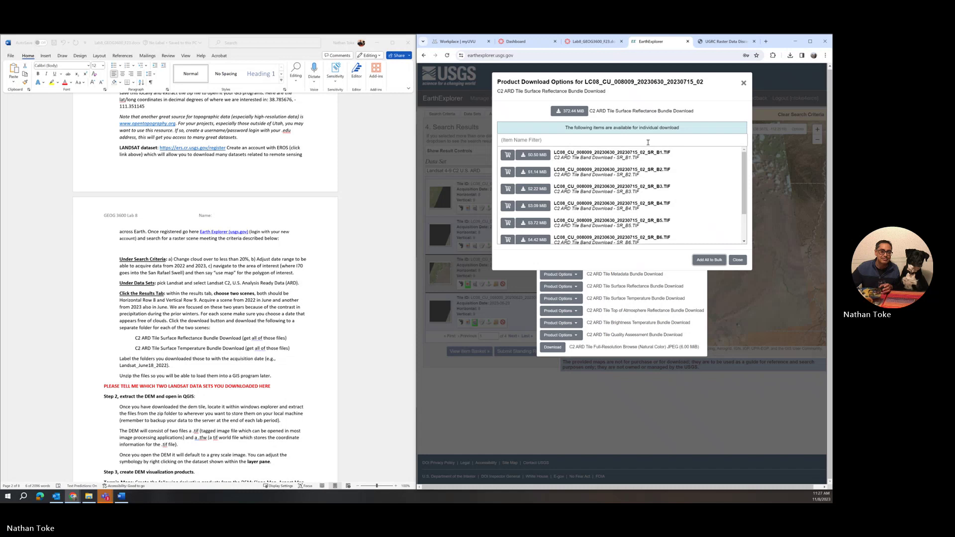
{"action": "left_click", "coordinate": [565, 113]}
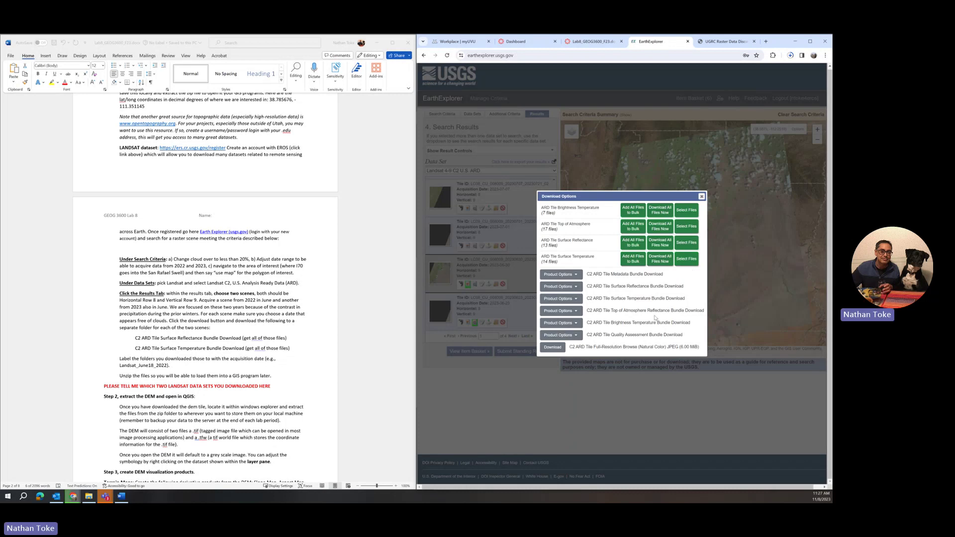
Try saving the Surface Temperature bundle into Lab8's Landsat_June2023 folder, then cancel the Save As
{"action": "left_click", "coordinate": [565, 300]}
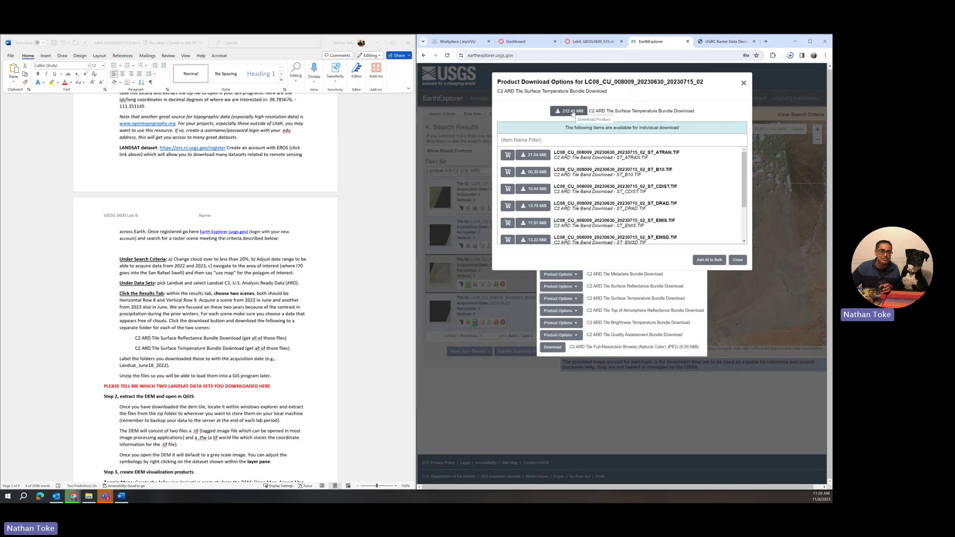
{"action": "right_click", "coordinate": [572, 113]}
{"action": "left_click", "coordinate": [600, 158]}
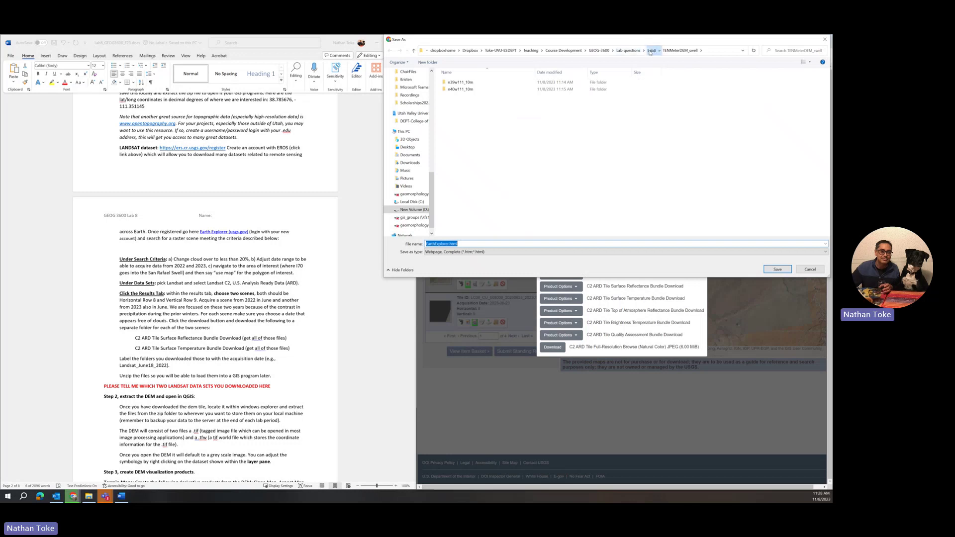
{"action": "left_click", "coordinate": [650, 50]}
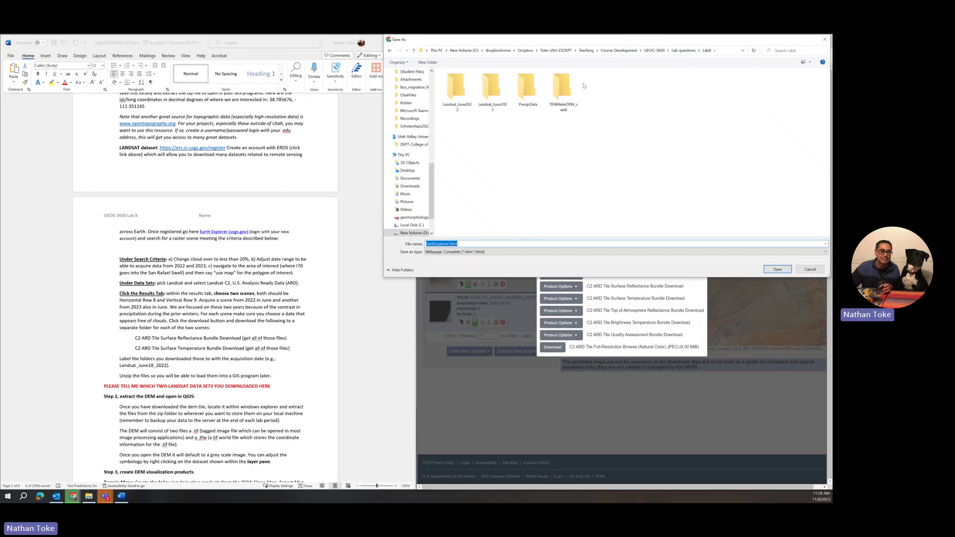
{"action": "left_click", "coordinate": [495, 110]}
{"action": "double_click", "coordinate": [494, 110]}
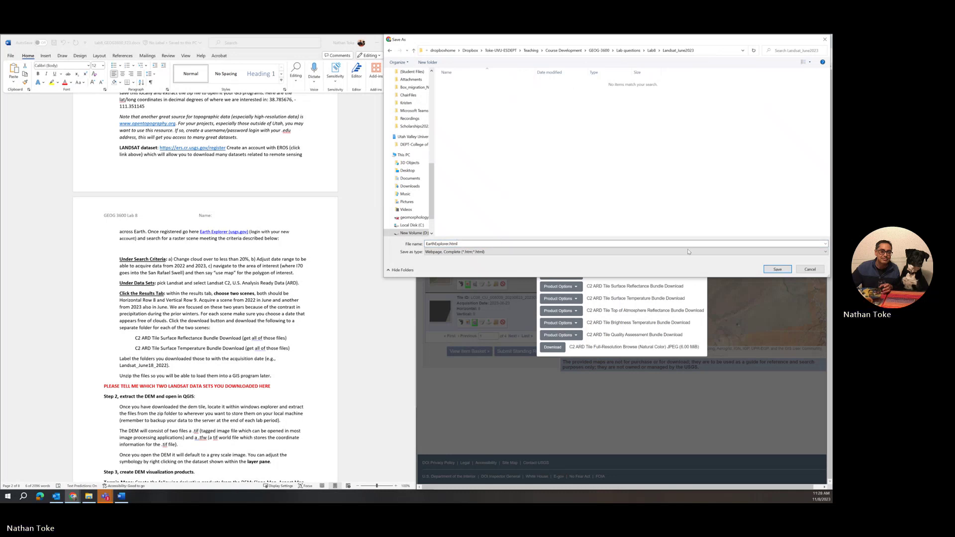
{"action": "left_click", "coordinate": [810, 269]}
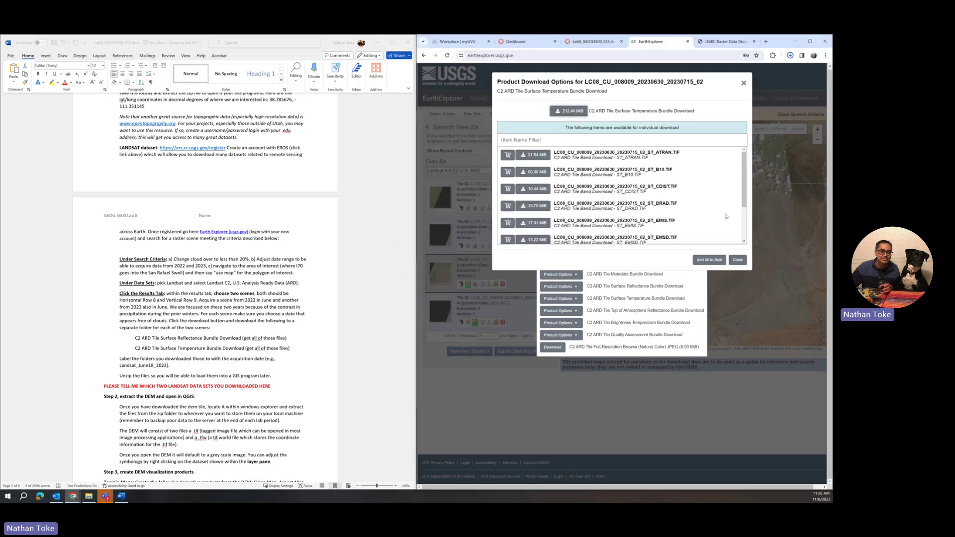
Download the 212.40 MiB Surface Temperature bundle and bring up the Lab8 folder
{"action": "left_click", "coordinate": [573, 111]}
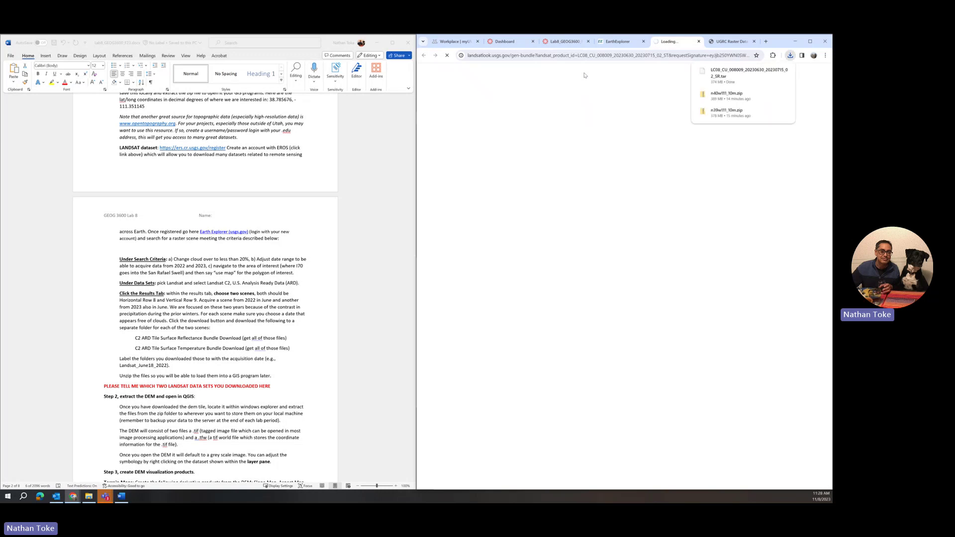
{"action": "mouse_move", "coordinate": [730, 85]}
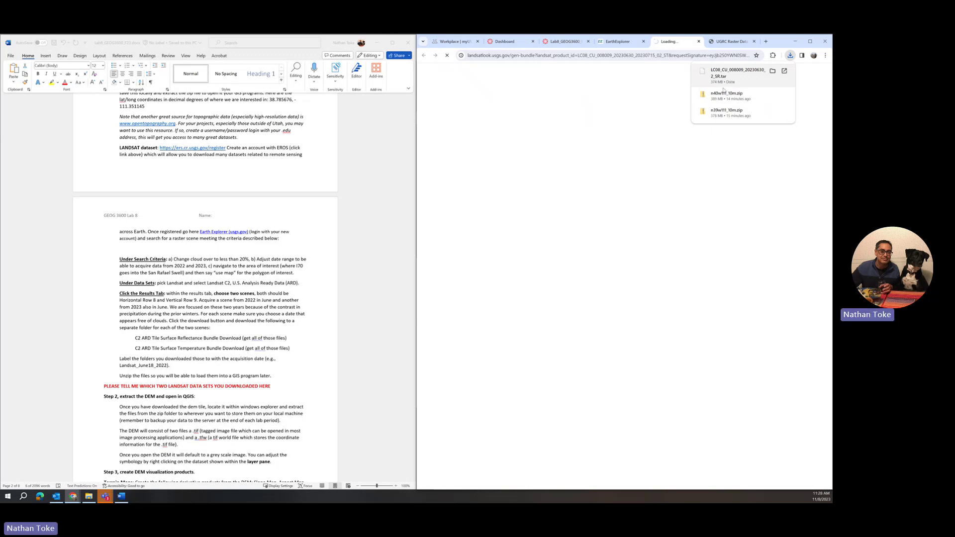
{"action": "left_click", "coordinate": [88, 496]}
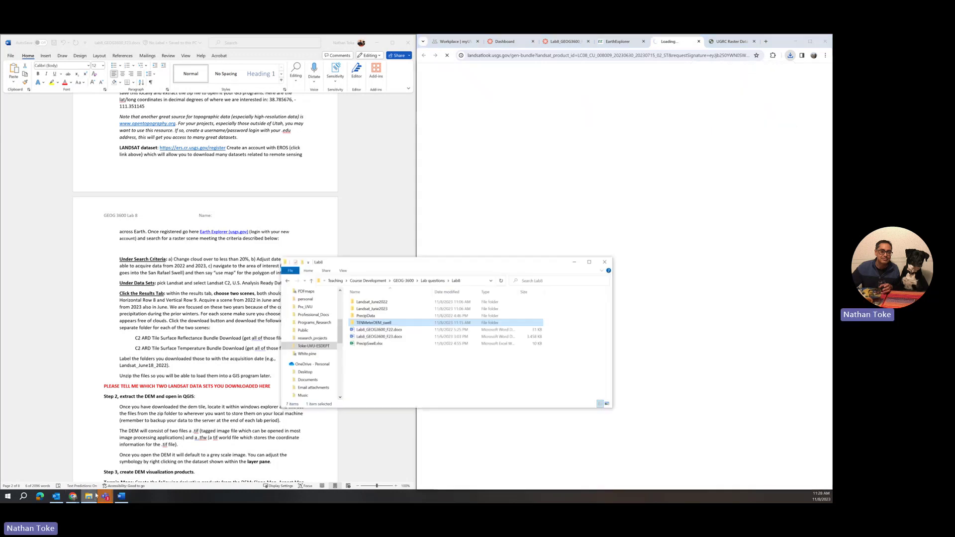
Open Downloads in a separate window, widened to show file sizes
{"action": "scroll", "coordinate": [317, 318], "scroll_direction": "up", "scroll_amount": 10}
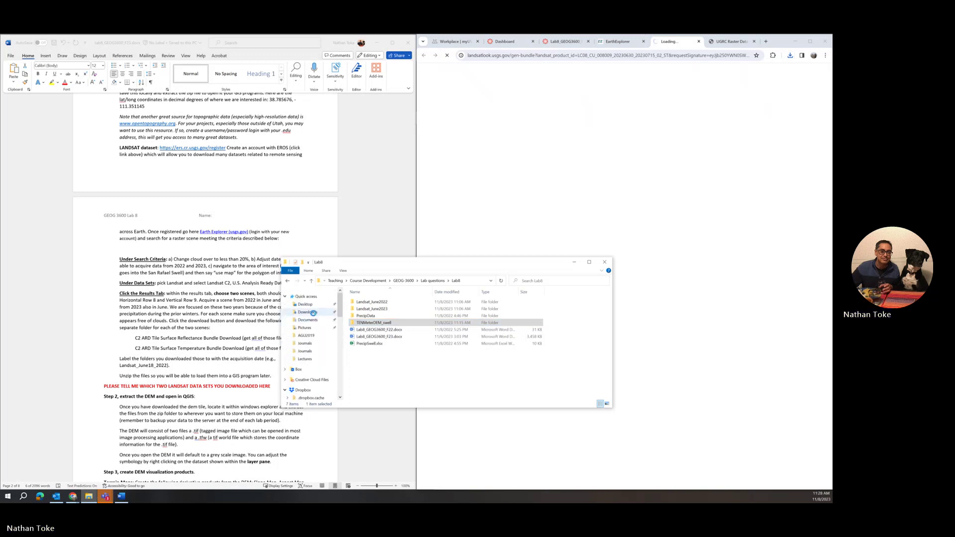
{"action": "right_click", "coordinate": [313, 314]}
{"action": "left_click", "coordinate": [330, 328]}
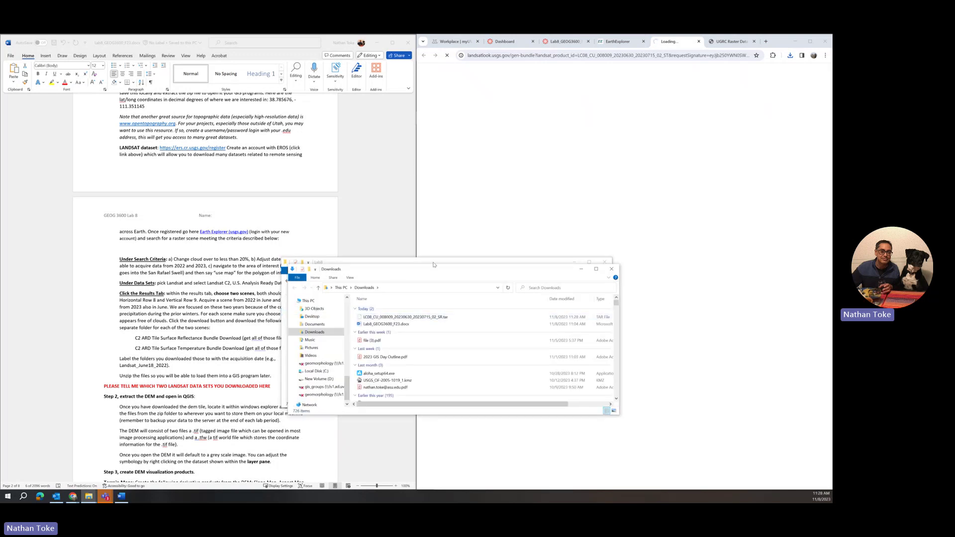
{"action": "left_click_drag", "start_coordinate": [433, 265], "coordinate": [275, 98]}
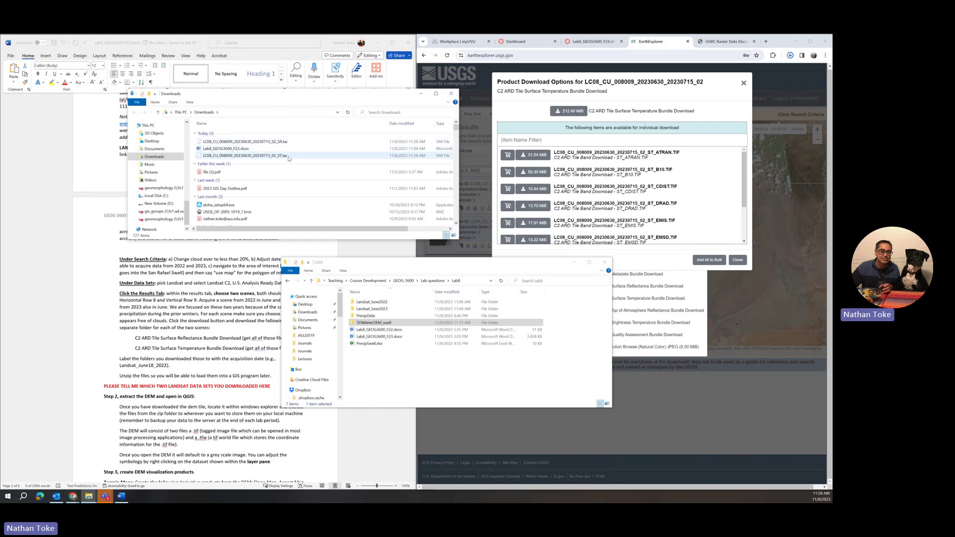
{"action": "left_click_drag", "start_coordinate": [457, 152], "coordinate": [569, 152]}
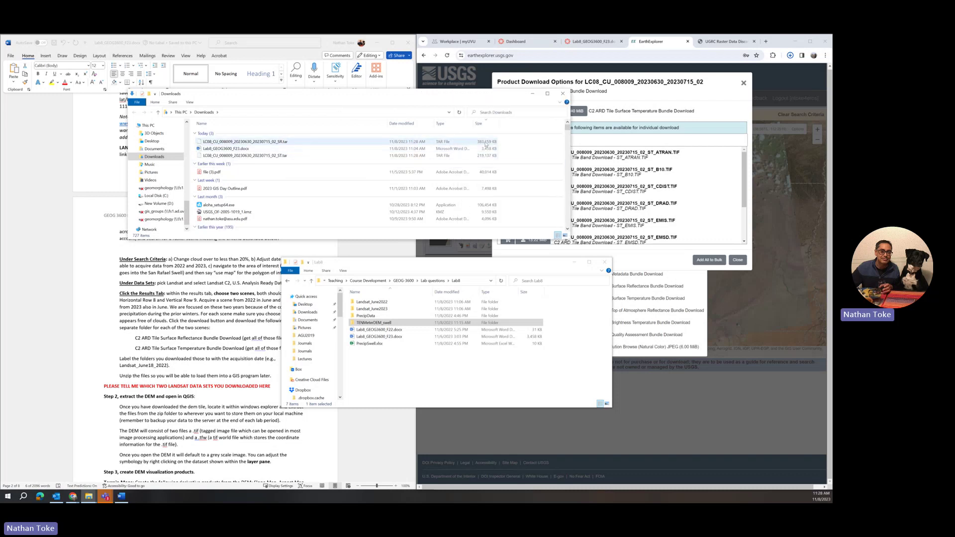
Cut the ST.tar and SR.tar bundles and close the Downloads window
{"action": "left_click", "coordinate": [484, 156]}
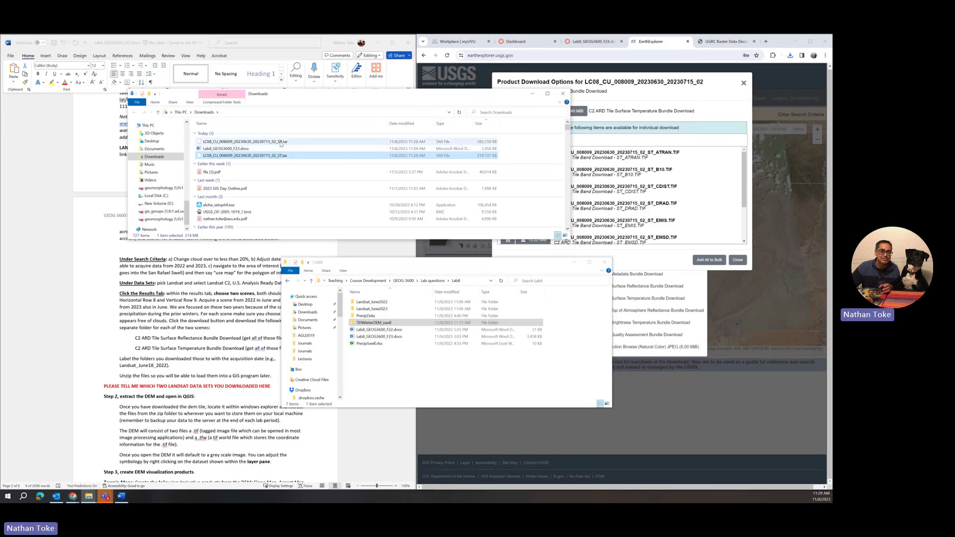
{"action": "left_click", "coordinate": [281, 143], "text": "ctrl"}
{"action": "right_click", "coordinate": [282, 143]}
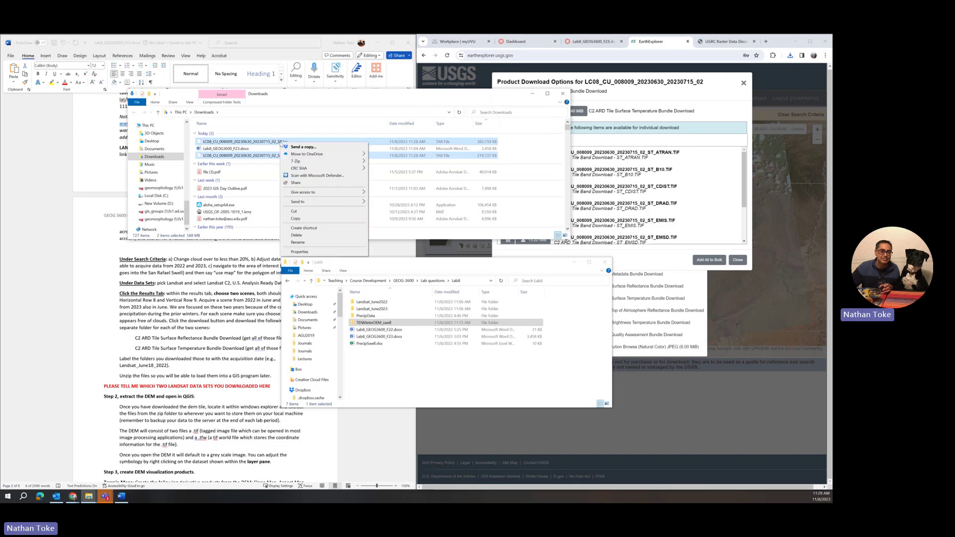
{"action": "left_click", "coordinate": [289, 209]}
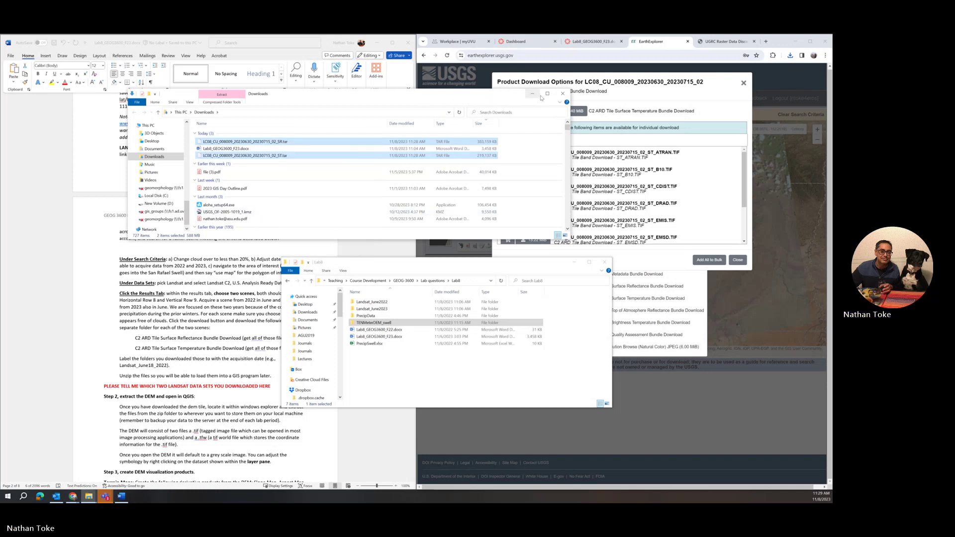
{"action": "left_click", "coordinate": [563, 94]}
Paste both 2023 tar bundles into the Landsat_June2023 folder
{"action": "double_click", "coordinate": [380, 308]}
{"action": "right_click", "coordinate": [394, 337]}
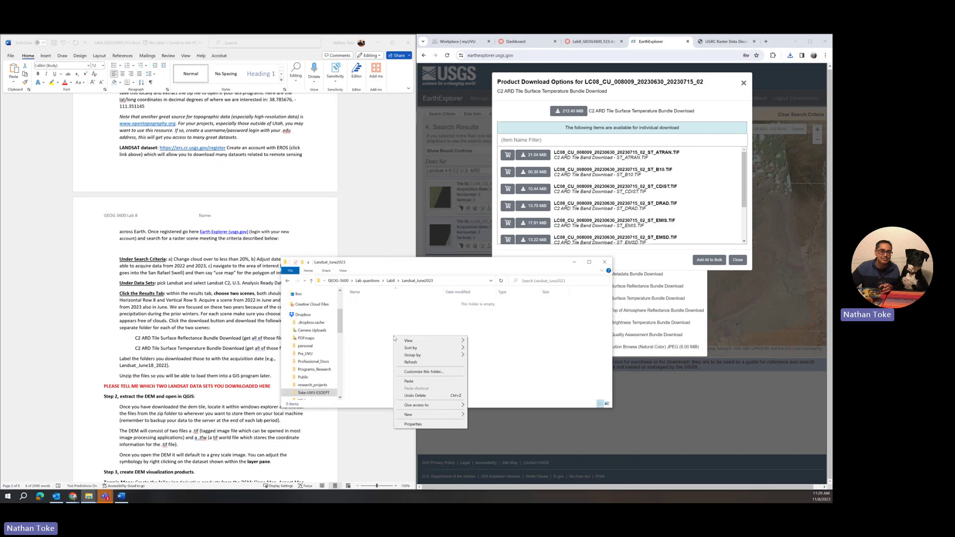
{"action": "left_click", "coordinate": [407, 382]}
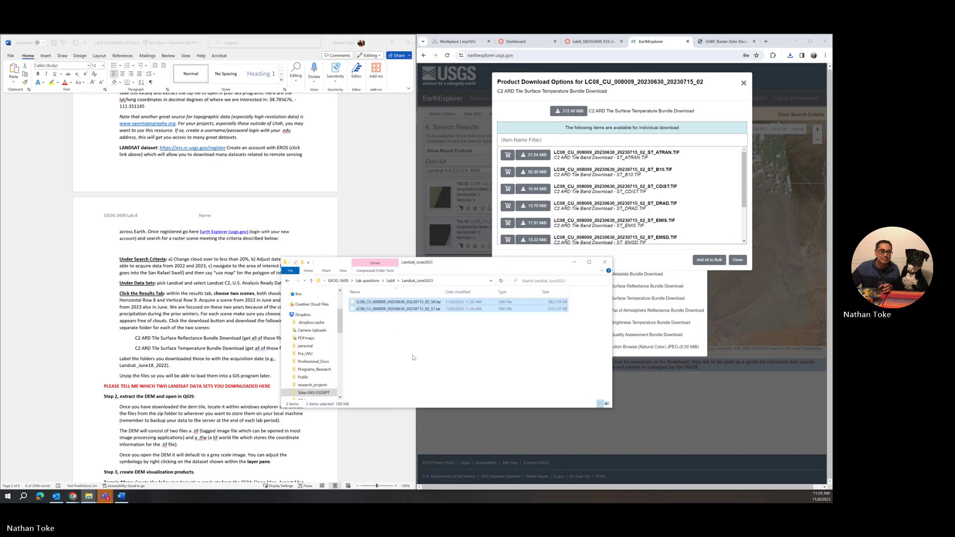
Extract the ST.tar bundle's files into Landsat_June2023 with 7-Zip
{"action": "right_click", "coordinate": [399, 310]}
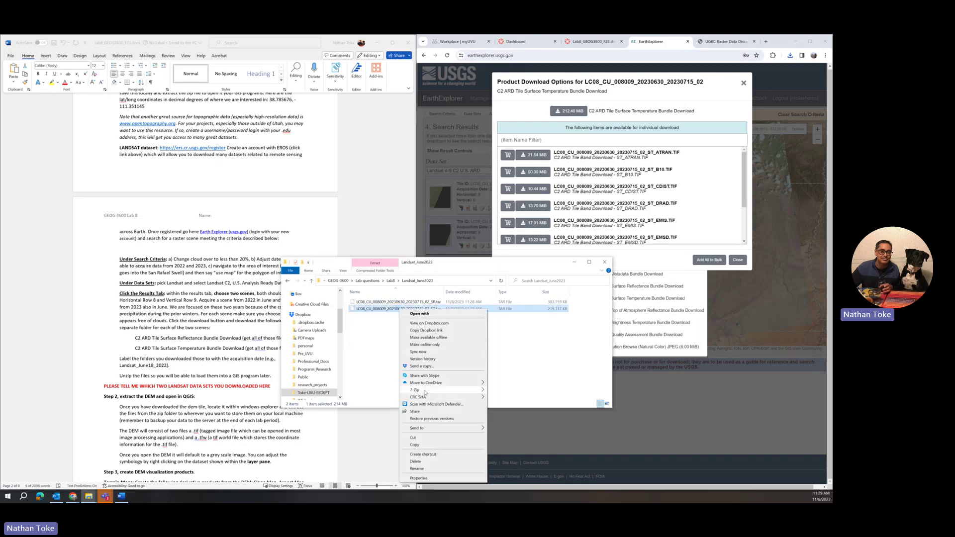
{"action": "mouse_move", "coordinate": [421, 390]}
{"action": "left_click", "coordinate": [507, 412]}
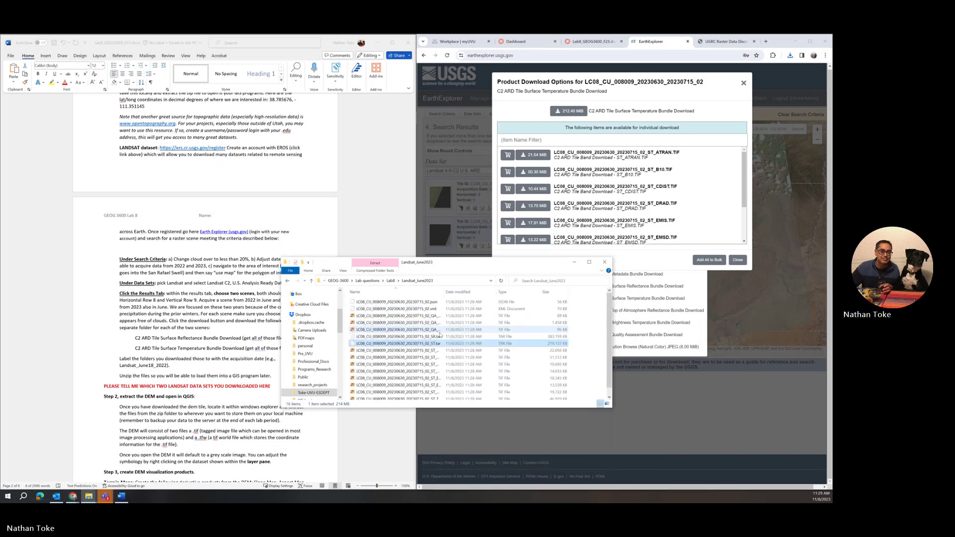
{"action": "scroll", "coordinate": [440, 336], "scroll_direction": "down", "scroll_amount": 1}
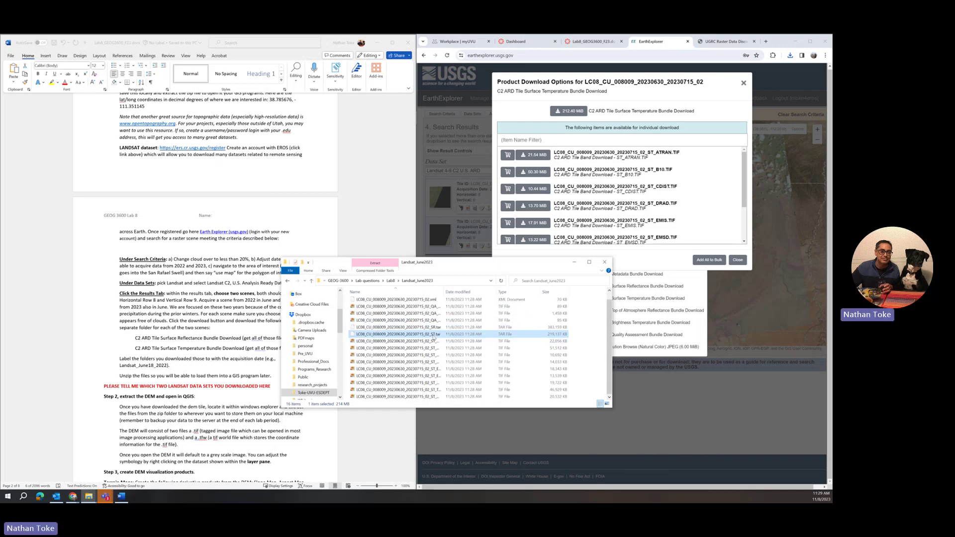
{"action": "right_click", "coordinate": [434, 331]}
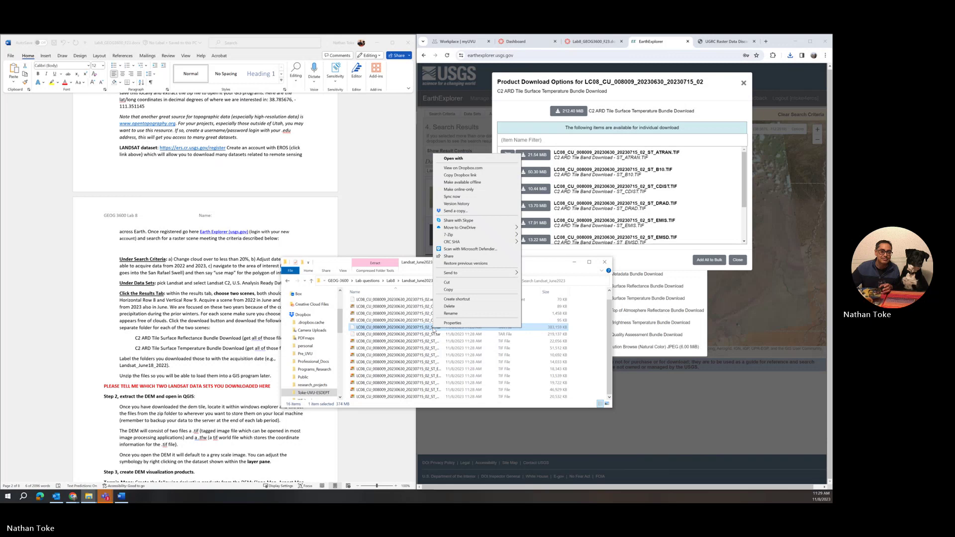
Create a Reflectance folder (typed 'Redlectance') and move the SR bundle into it
{"action": "left_click", "coordinate": [592, 336]}
{"action": "right_click", "coordinate": [593, 335]}
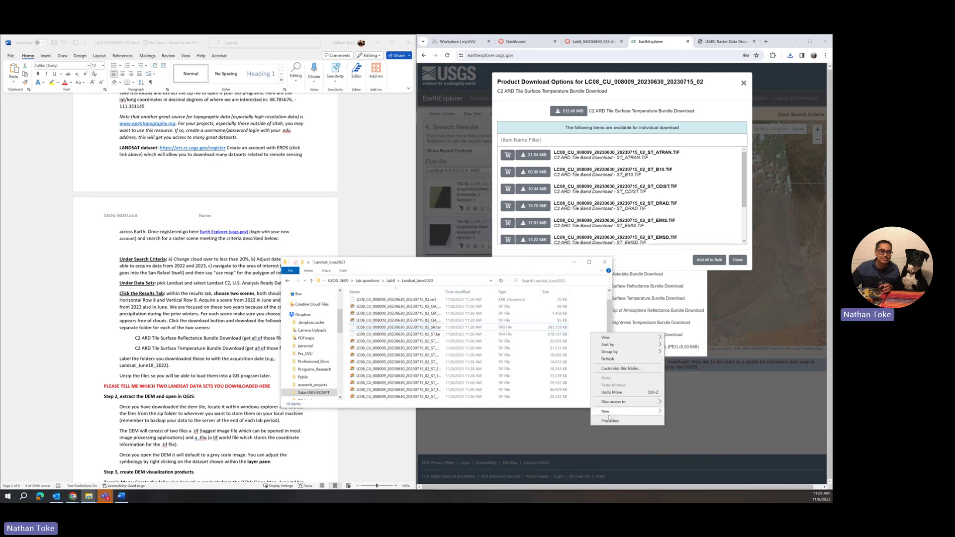
{"action": "mouse_move", "coordinate": [610, 413]}
{"action": "left_click", "coordinate": [686, 413]}
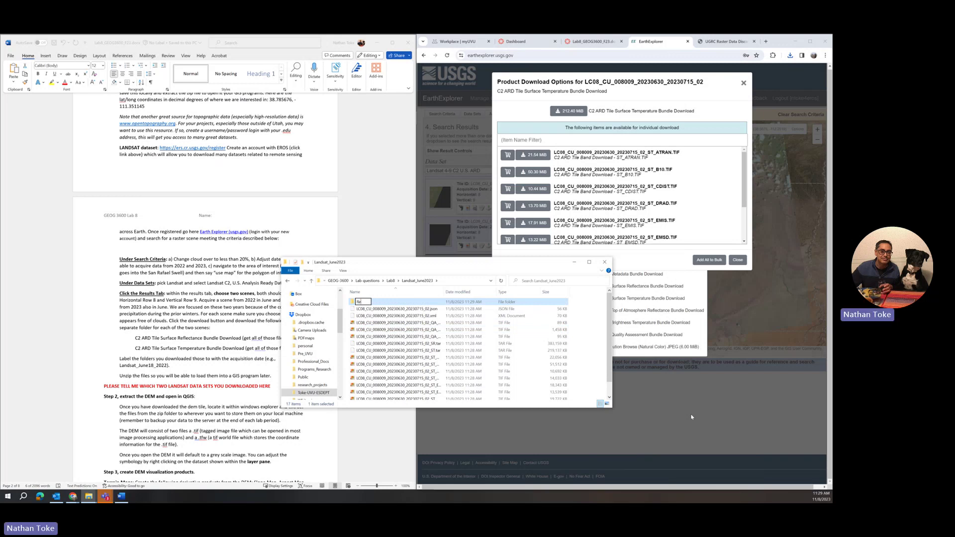
{"action": "type", "text": "Red"}
{"action": "type", "text": "lectance"}
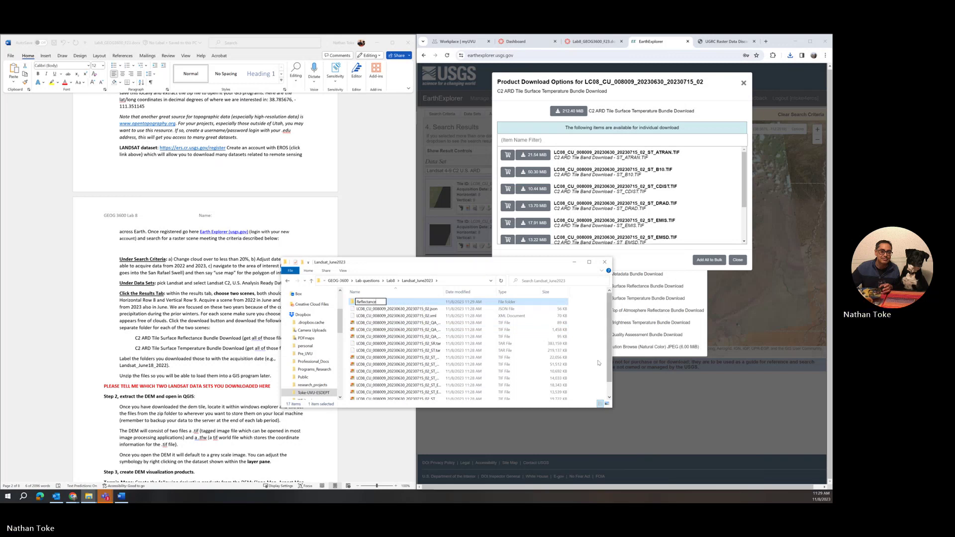
{"action": "left_click", "coordinate": [438, 351]}
{"action": "left_click_drag", "start_coordinate": [425, 345], "coordinate": [403, 306]}
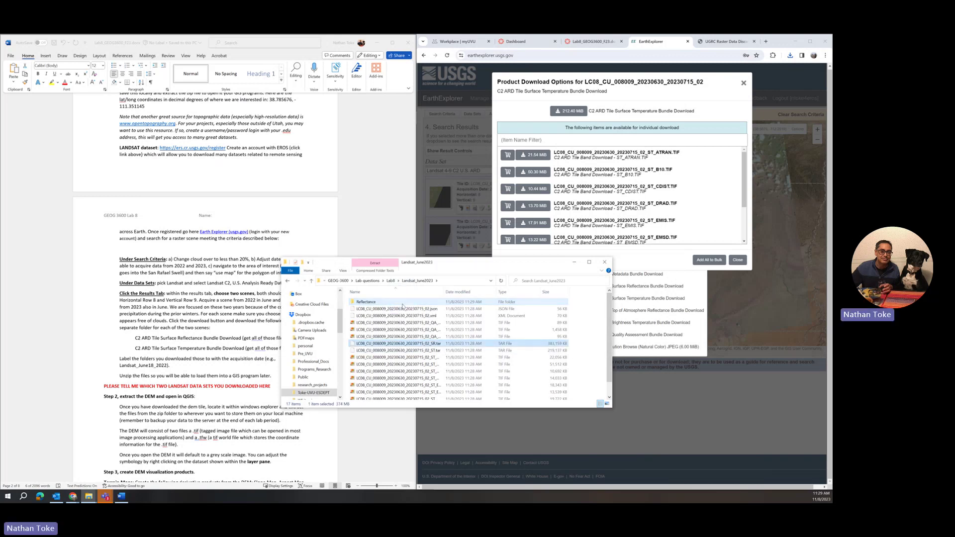
Create a 'temperature' folder and move the fifteen extracted temperature files into it
{"action": "right_click", "coordinate": [600, 354]}
{"action": "mouse_move", "coordinate": [628, 434]}
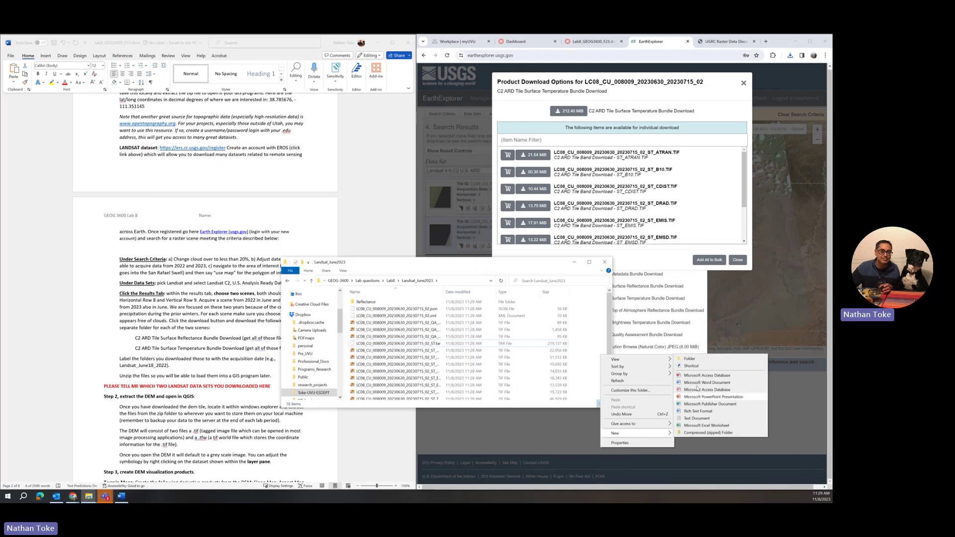
{"action": "left_click", "coordinate": [695, 359]}
{"action": "type", "text": "temperature"}
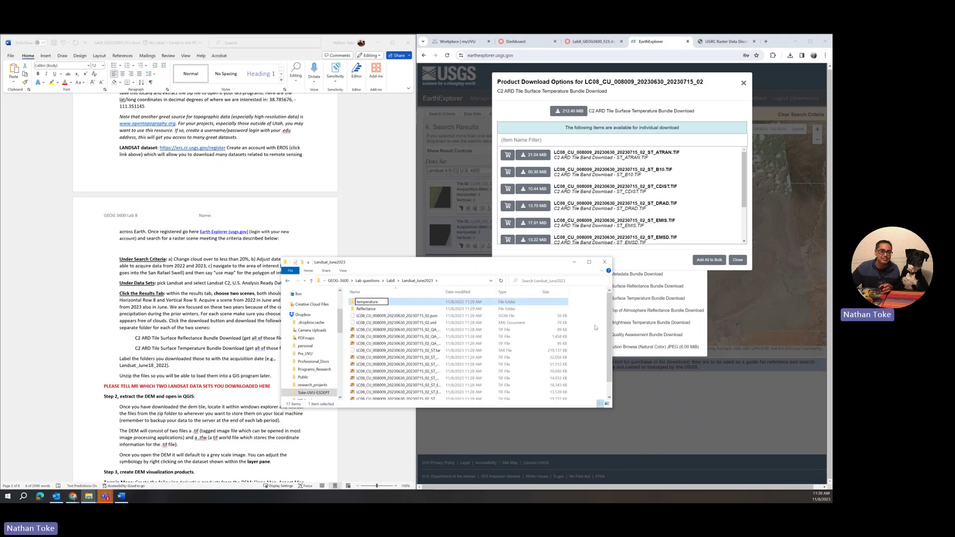
{"action": "left_click_drag", "start_coordinate": [595, 319], "coordinate": [437, 420]}
{"action": "scroll", "coordinate": [448, 348], "scroll_direction": "up", "scroll_amount": 1}
{"action": "left_click_drag", "start_coordinate": [401, 316], "coordinate": [373, 313]}
Extract the SR bundle inside the Reflectance folder, then return to Landsat_June2023
{"action": "left_click", "coordinate": [373, 304]}
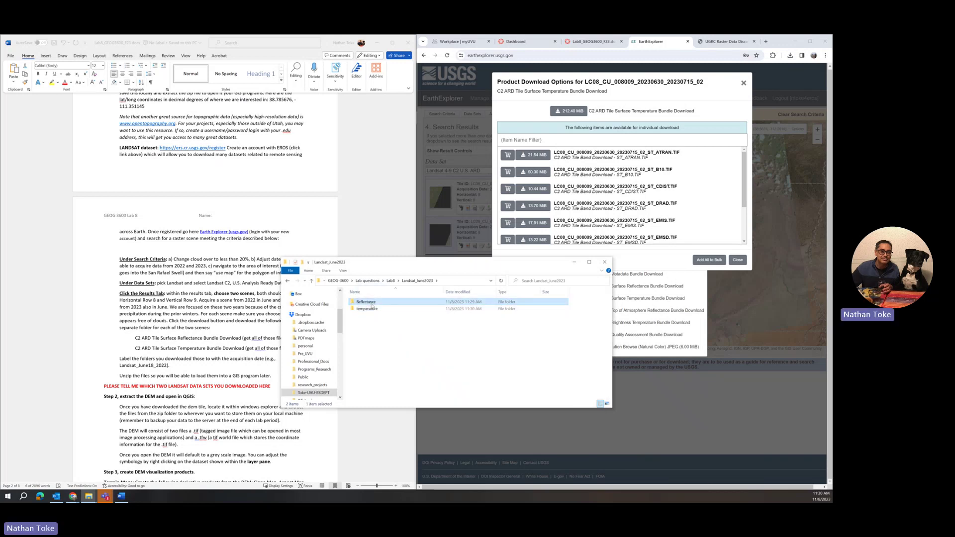
{"action": "double_click", "coordinate": [372, 305]}
{"action": "right_click", "coordinate": [381, 304]}
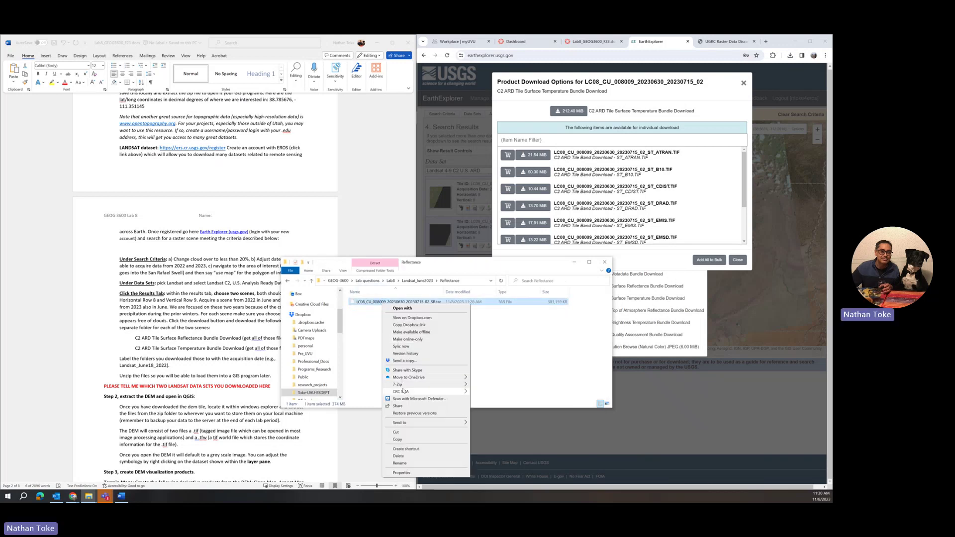
{"action": "left_click", "coordinate": [462, 356]}
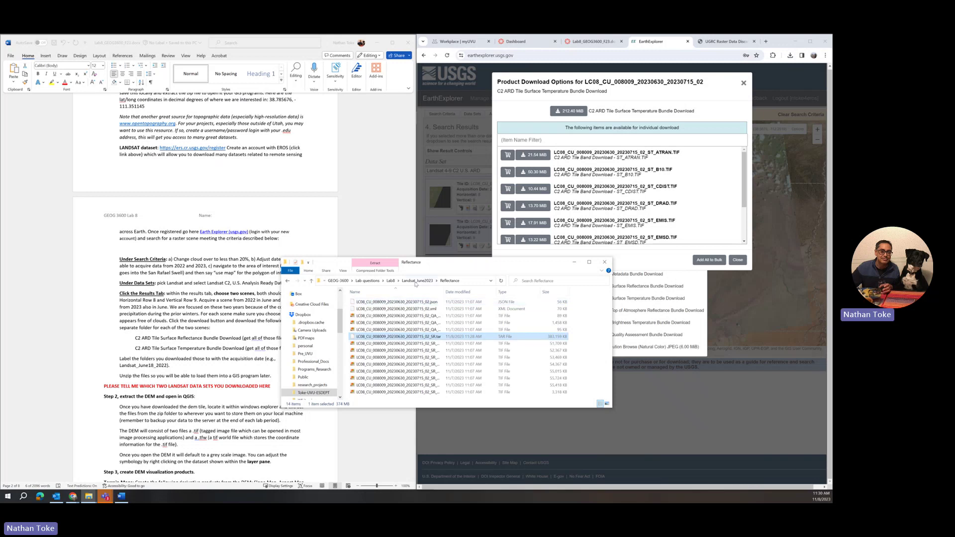
{"action": "left_click", "coordinate": [417, 282]}
Return File Explorer to Lab8 and close the 2023 scene's download windows in the browser
{"action": "left_click", "coordinate": [392, 282]}
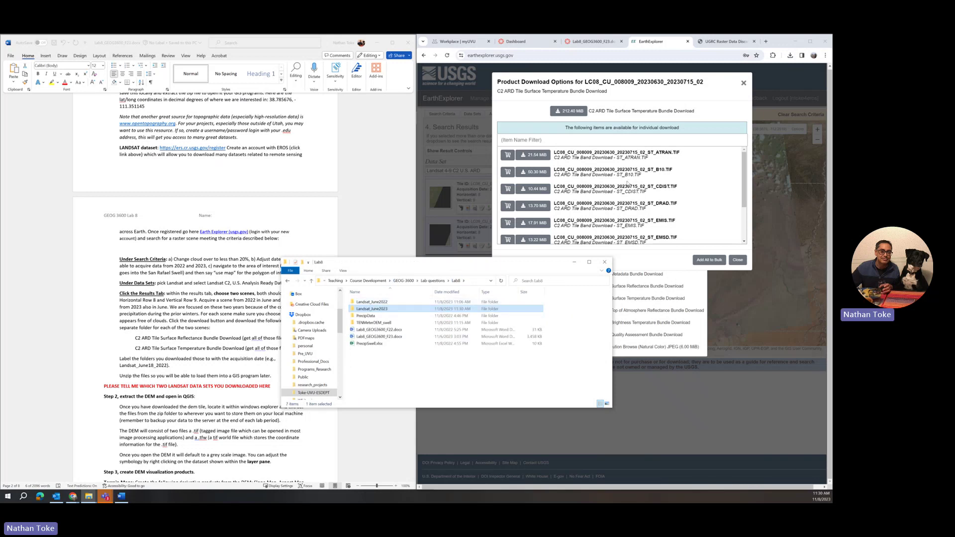
{"action": "left_click", "coordinate": [744, 83]}
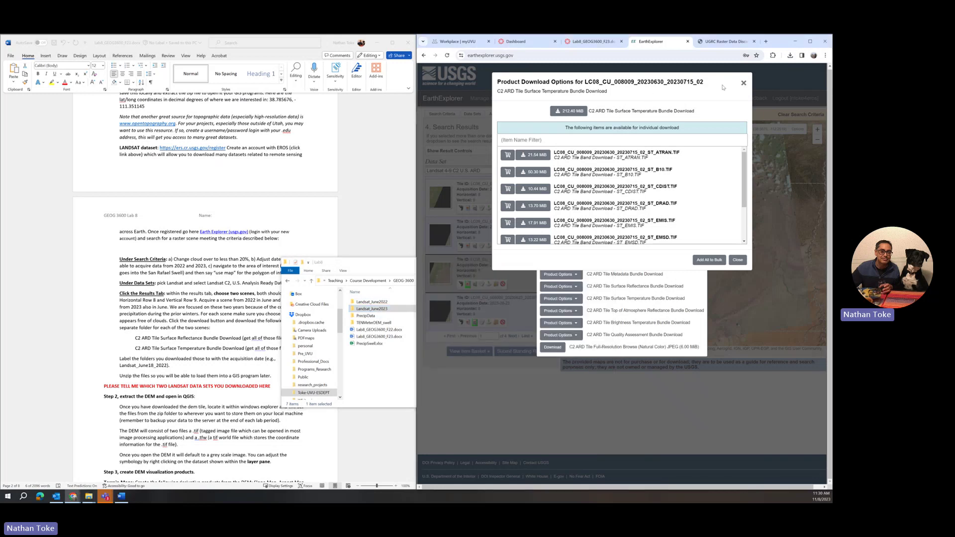
{"action": "left_click", "coordinate": [744, 83]}
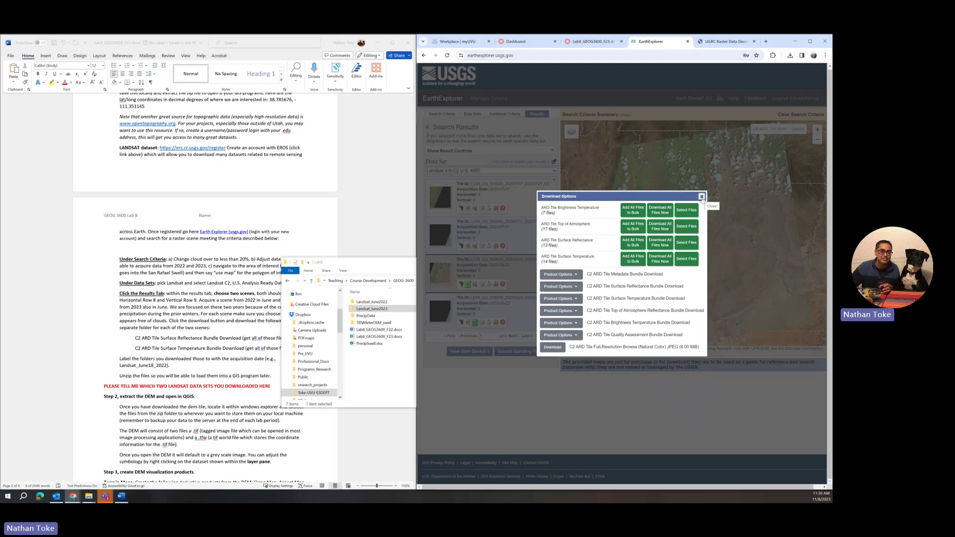
{"action": "left_click", "coordinate": [702, 197]}
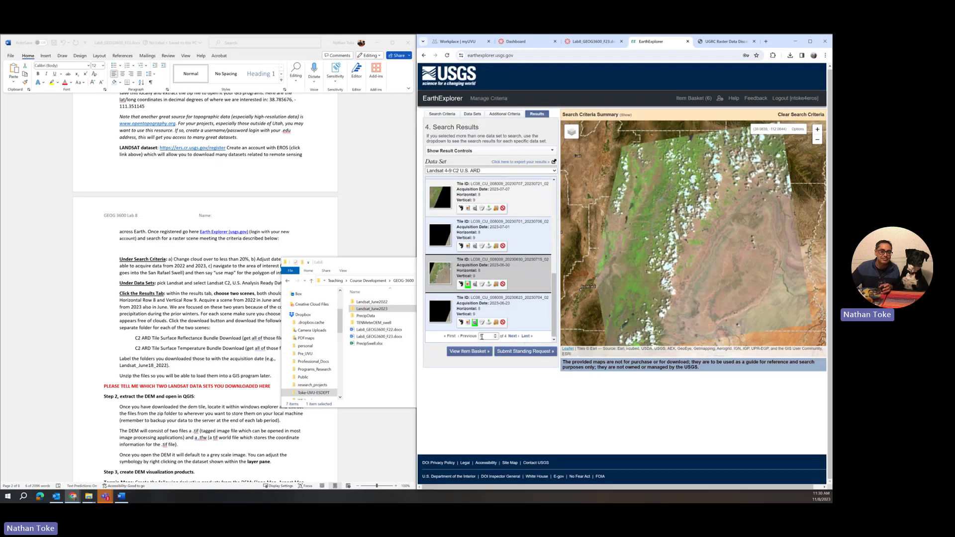
Page to the June 2022 results and overlay the 2022-06-11 scene on the map
{"action": "left_click", "coordinate": [528, 337]}
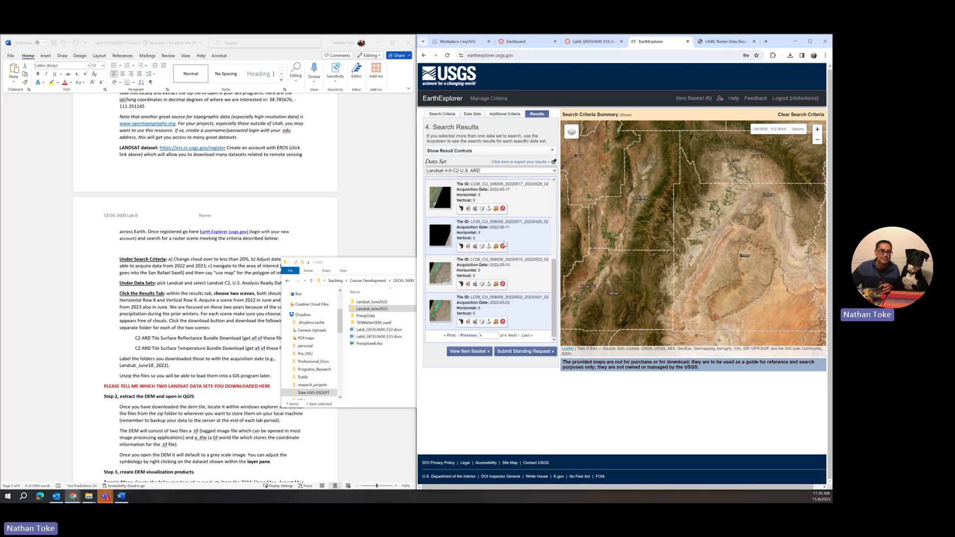
{"action": "scroll", "coordinate": [500, 274], "scroll_direction": "up", "scroll_amount": 2}
{"action": "scroll", "coordinate": [503, 248], "scroll_direction": "up", "scroll_amount": 3}
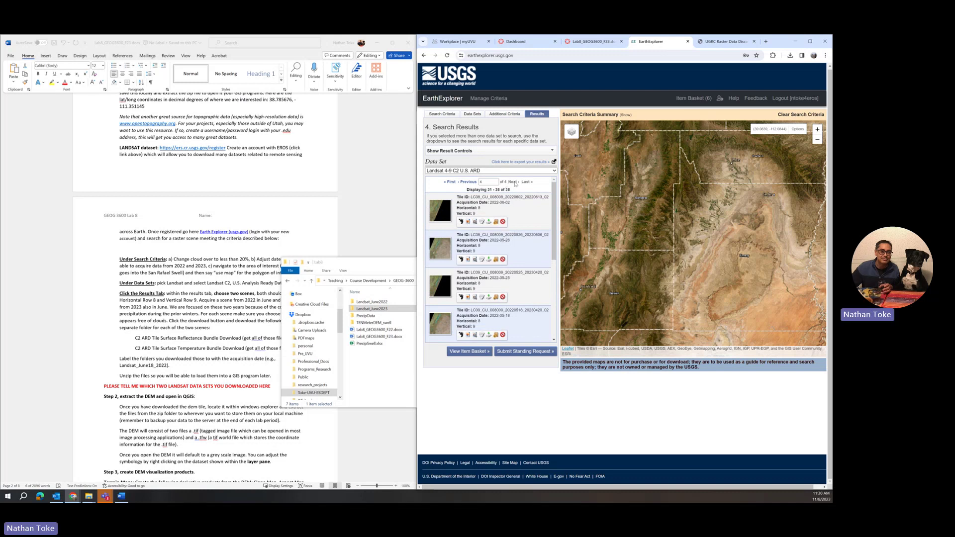
{"action": "left_click", "coordinate": [474, 183]}
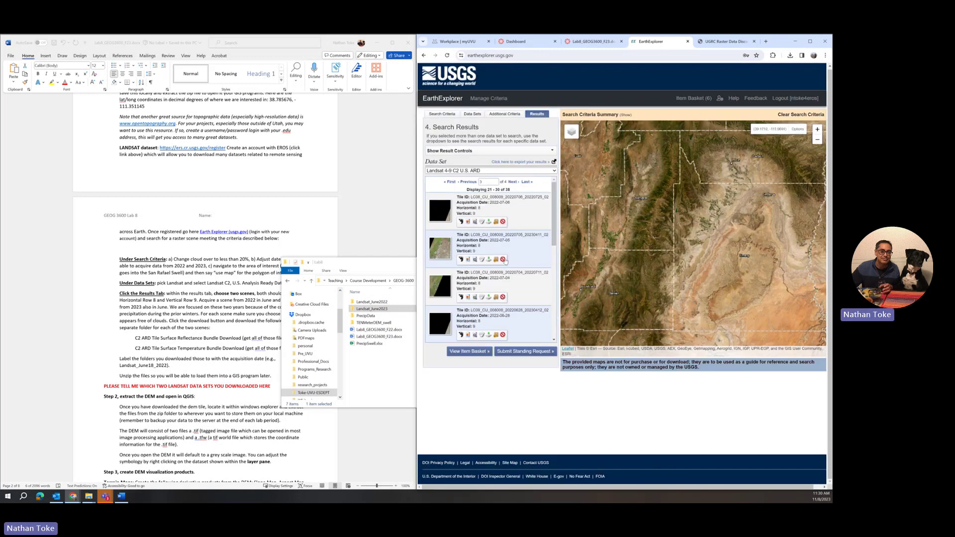
{"action": "scroll", "coordinate": [505, 261], "scroll_direction": "down", "scroll_amount": 5}
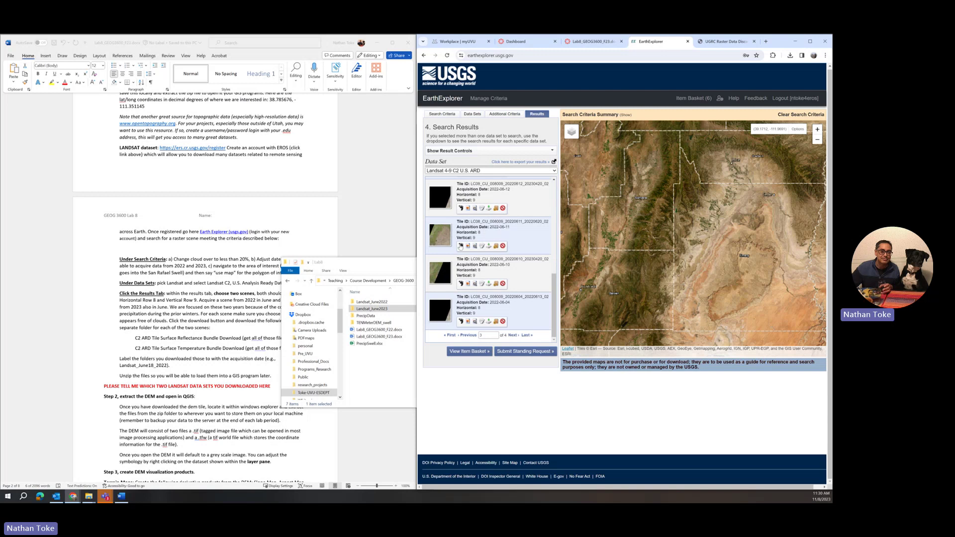
{"action": "left_click", "coordinate": [468, 247]}
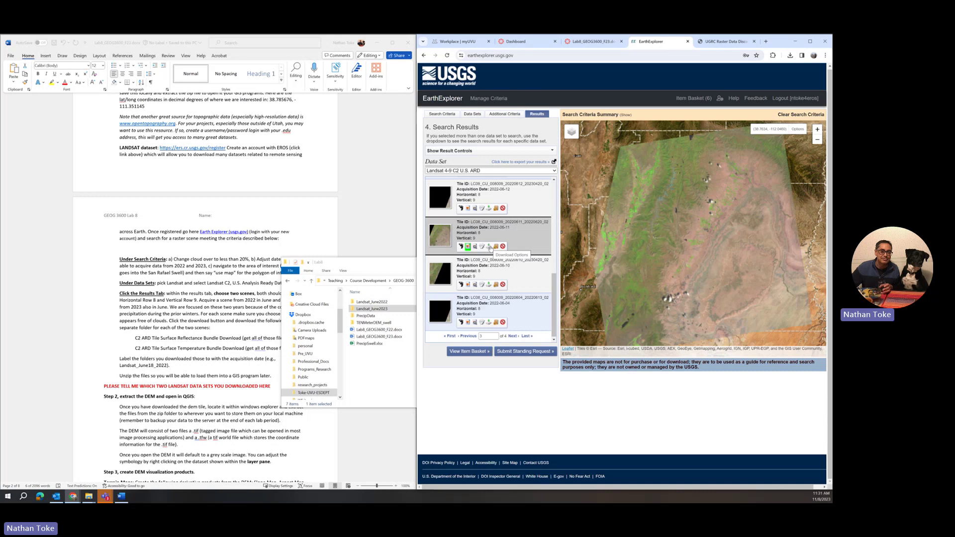
Download the Surface Temperature bundle for the 2022-06-11 scene
{"action": "left_click", "coordinate": [490, 247]}
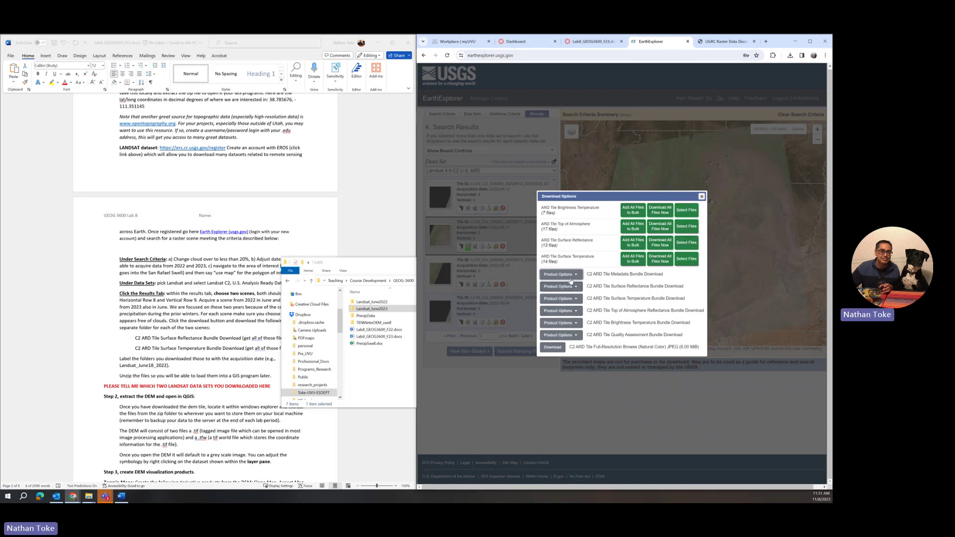
{"action": "left_click", "coordinate": [565, 298]}
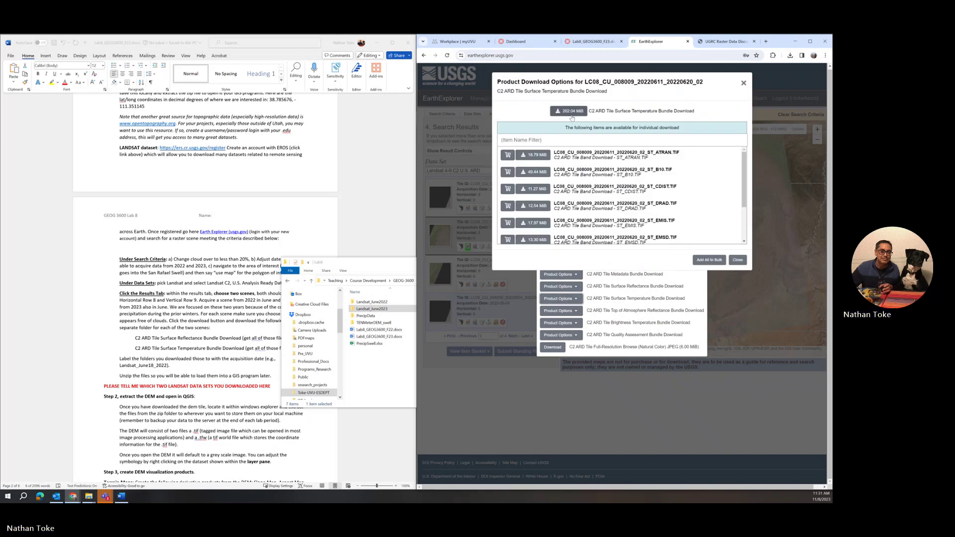
{"action": "left_click", "coordinate": [572, 114]}
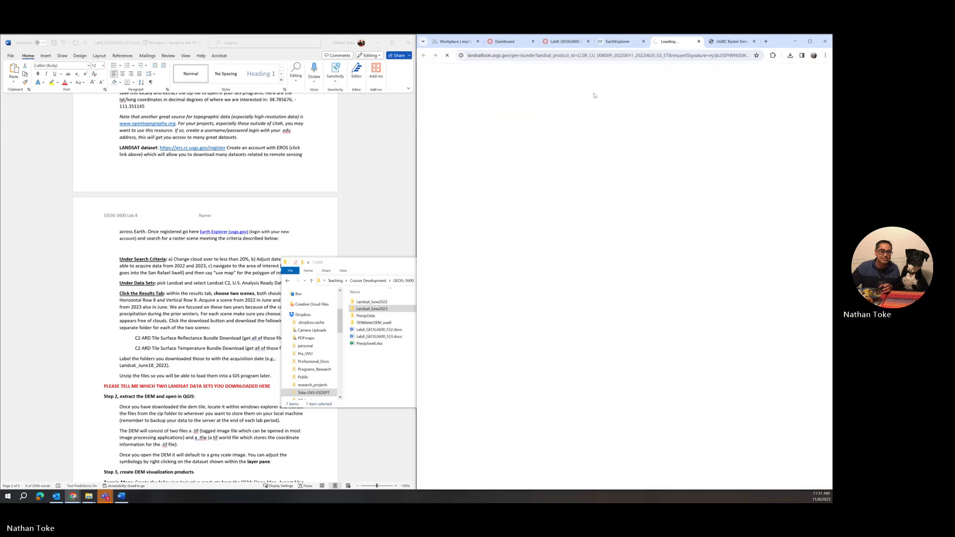
{"action": "left_click", "coordinate": [619, 41]}
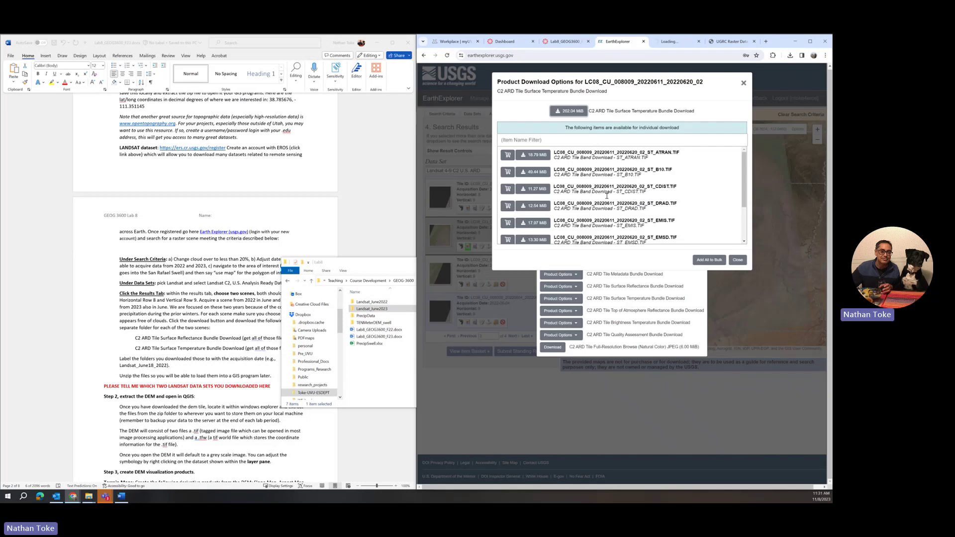
Download the 2022-06-11 Surface Reflectance bundle (362.69 MiB) and bring File Explorer forward
{"action": "left_click", "coordinate": [738, 261]}
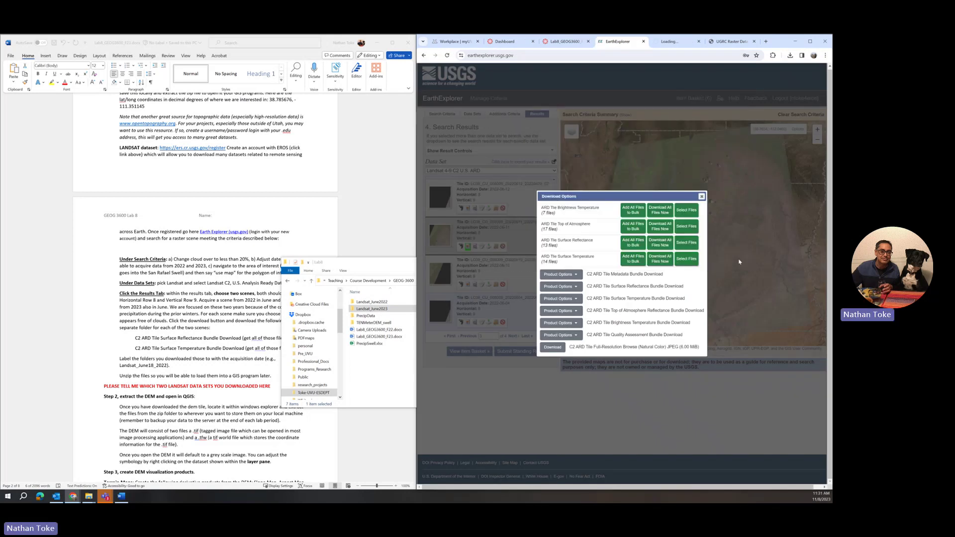
{"action": "left_click", "coordinate": [557, 287]}
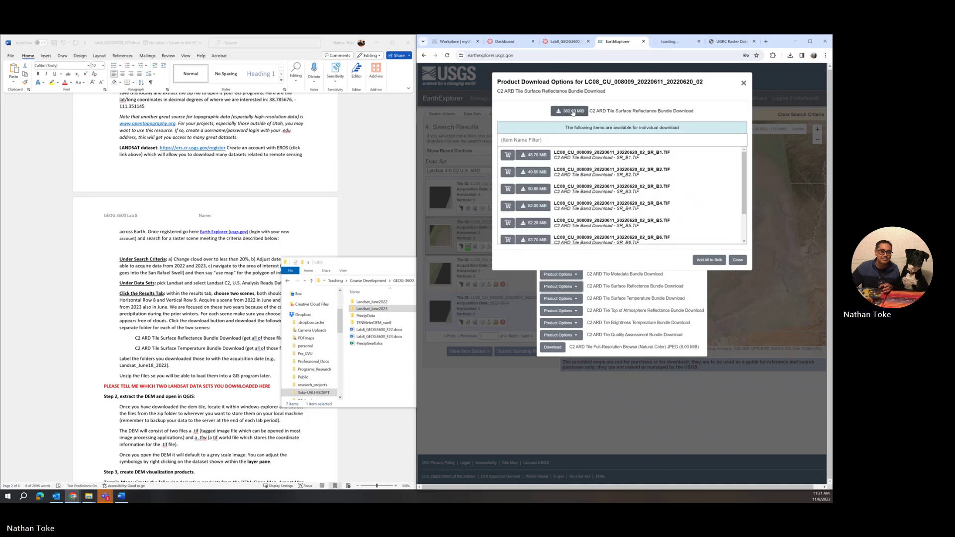
{"action": "left_click", "coordinate": [576, 116]}
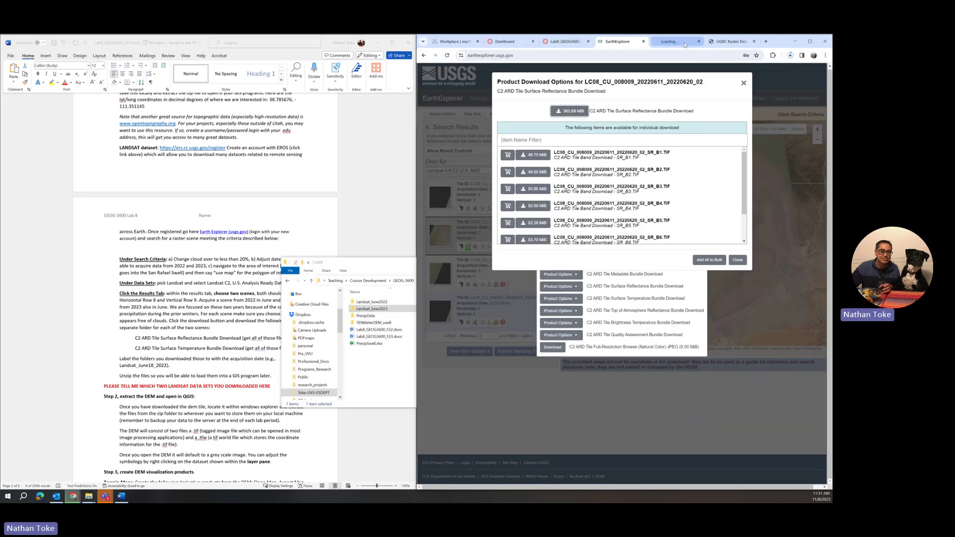
{"action": "left_click", "coordinate": [379, 381]}
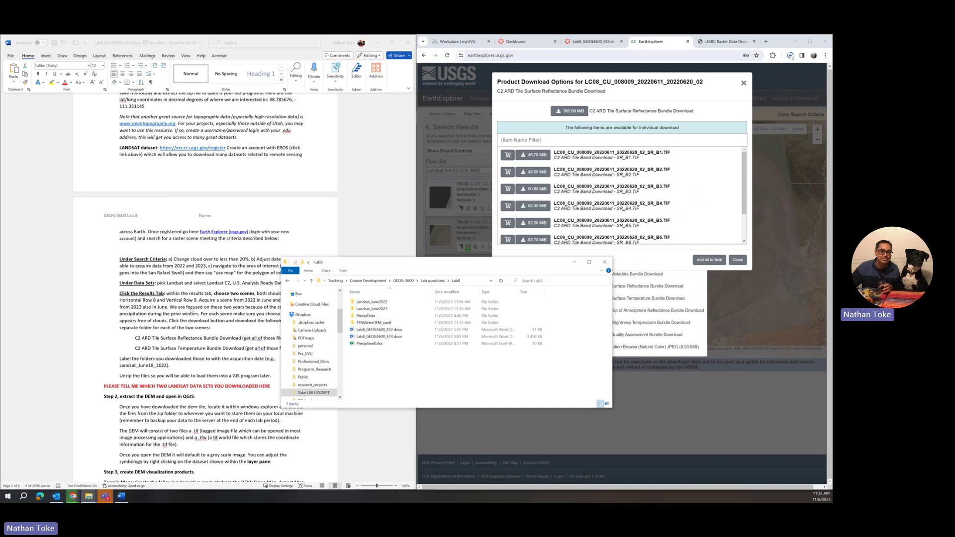
Scroll the lab handout down to the Jan–Mar 2023 Total Precipitation Anomaly map page
{"action": "left_click", "coordinate": [166, 436]}
{"action": "scroll", "coordinate": [202, 419], "scroll_direction": "down", "scroll_amount": 2}
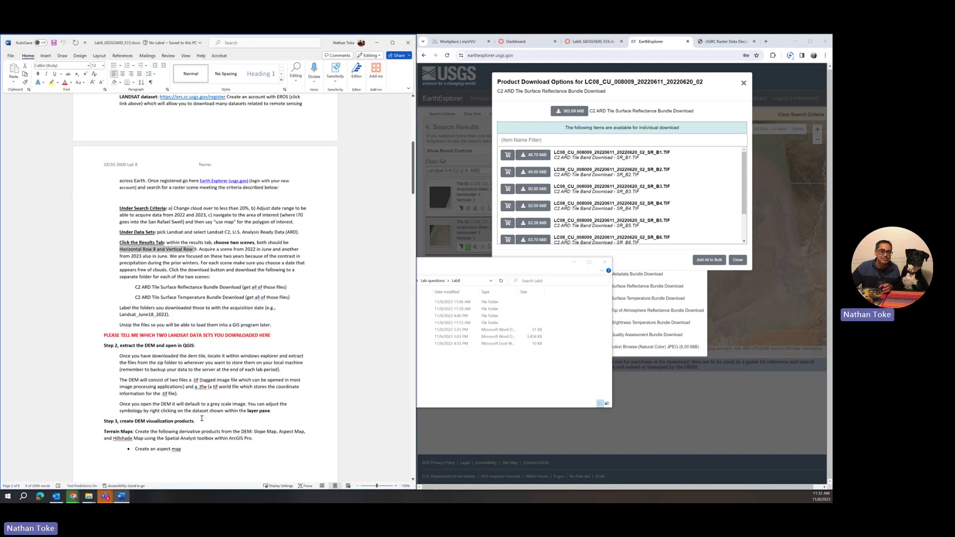
{"action": "scroll", "coordinate": [202, 418], "scroll_direction": "down", "scroll_amount": 15}
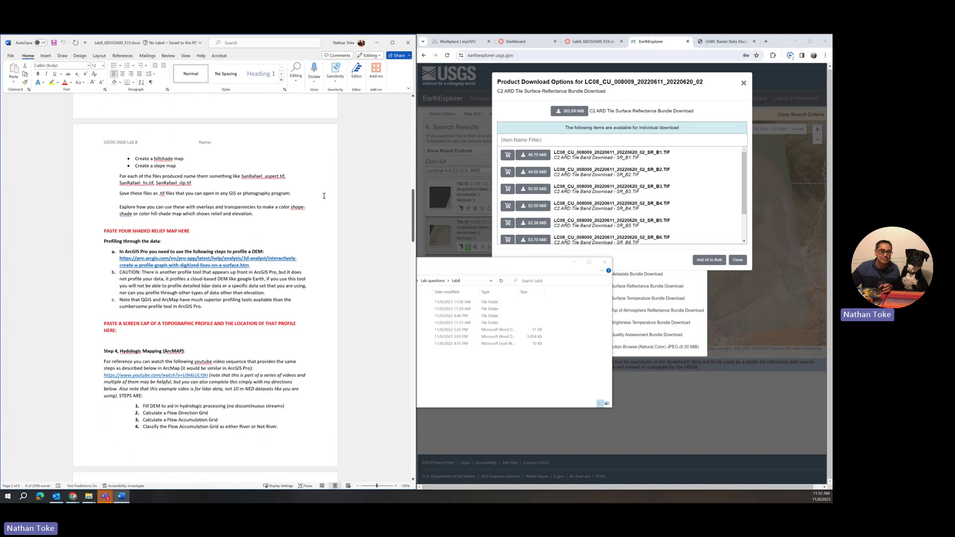
{"action": "left_click_drag", "start_coordinate": [407, 203], "coordinate": [403, 386]}
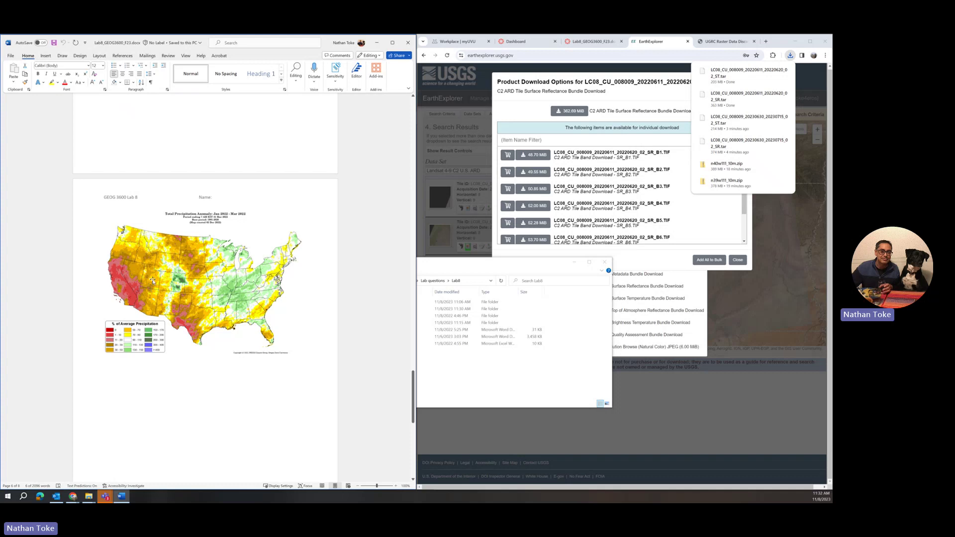
{"action": "scroll", "coordinate": [149, 288], "scroll_direction": "down", "scroll_amount": 5}
{"action": "scroll", "coordinate": [152, 282], "scroll_direction": "down", "scroll_amount": 1}
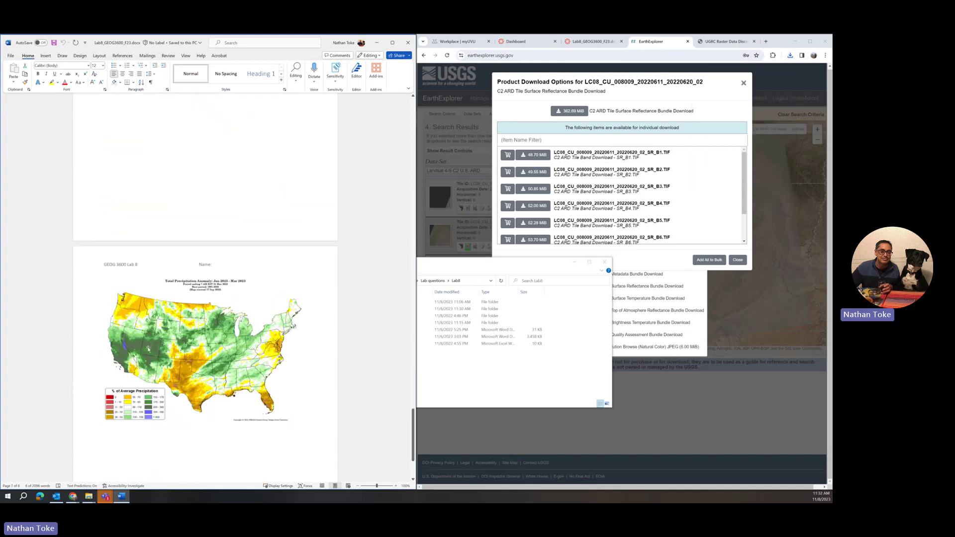
{"action": "scroll", "coordinate": [156, 343], "scroll_direction": "down", "scroll_amount": 6}
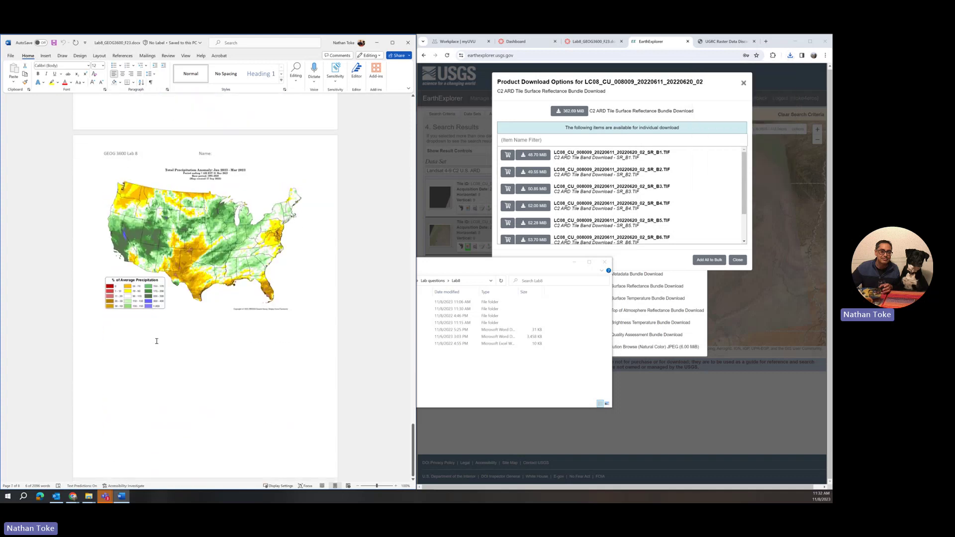